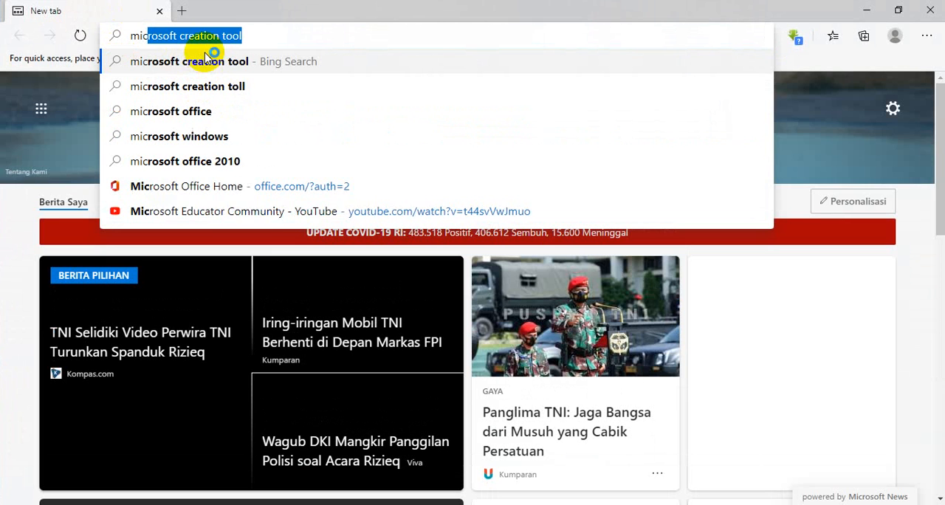
Search the web for "microsoft office" and open the Office 365 site at office.com, dismissing the download notification.
type("t")
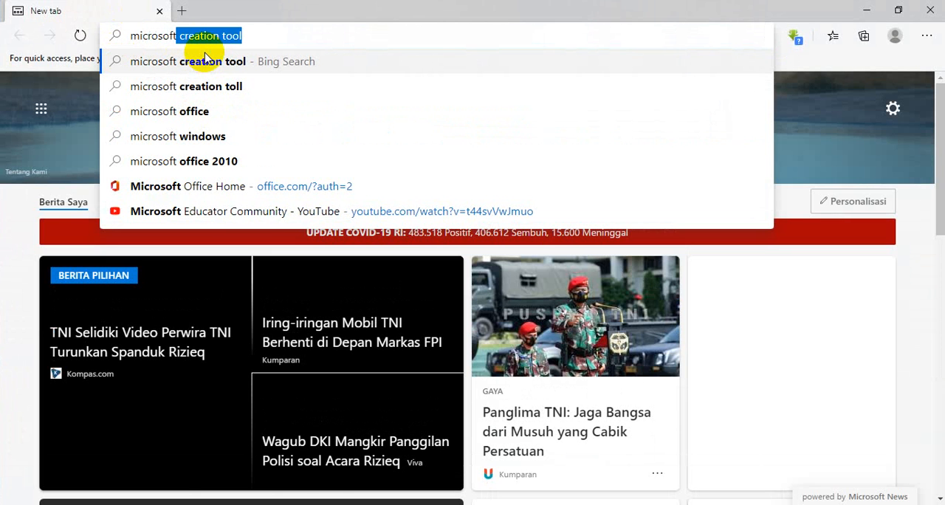
left_click(211, 111)
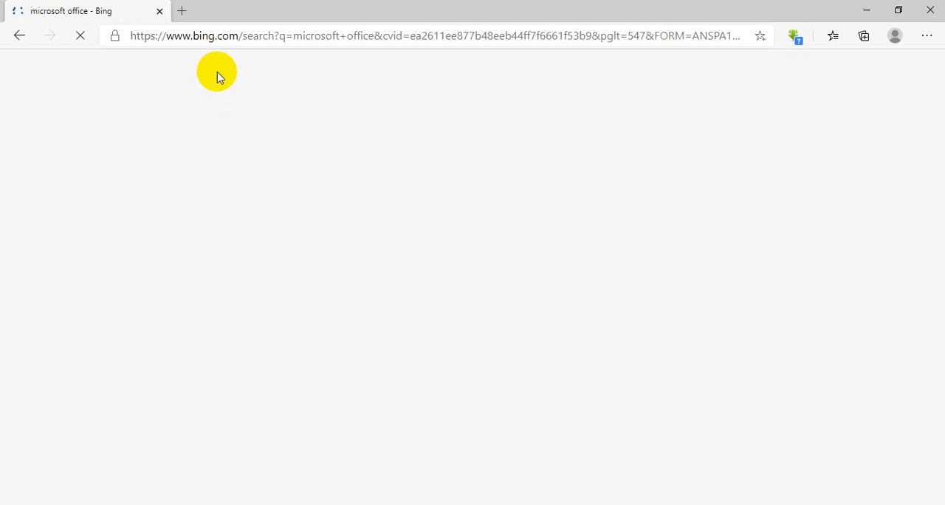
left_click(159, 36)
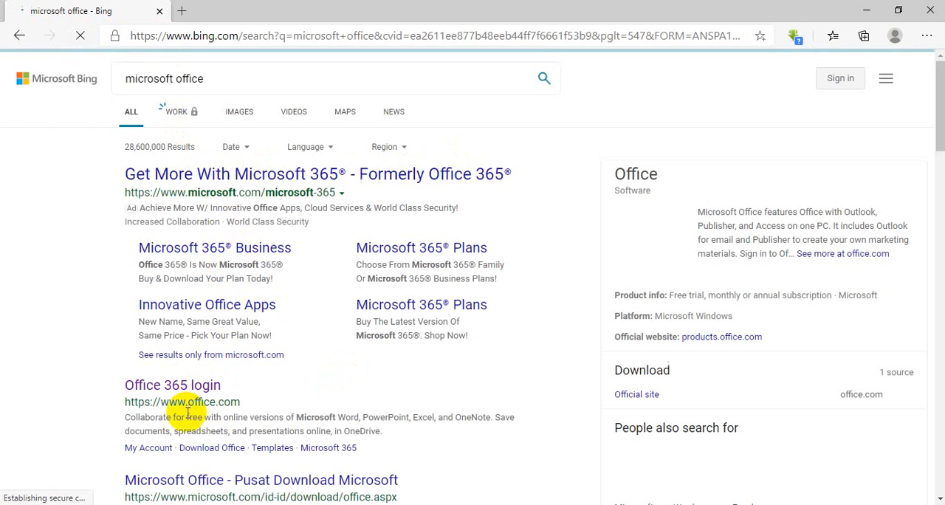
left_click(183, 387)
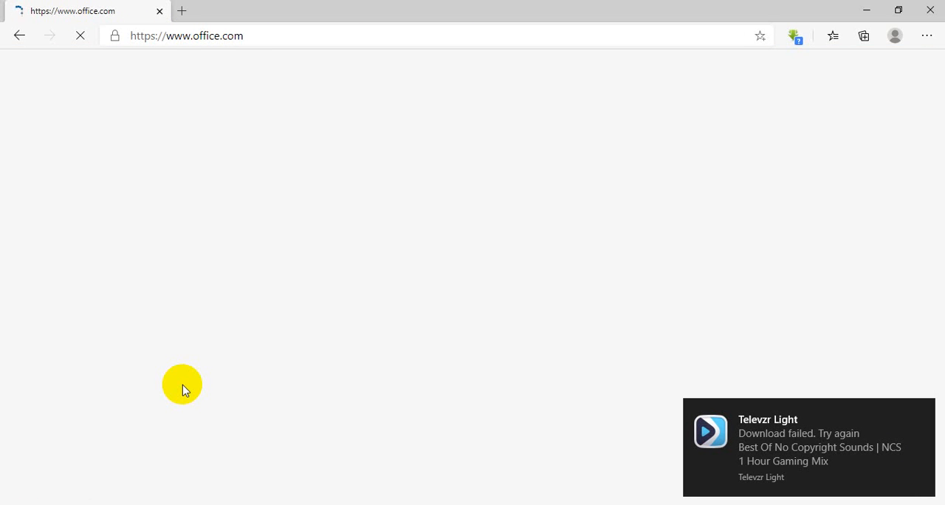
left_click(923, 410)
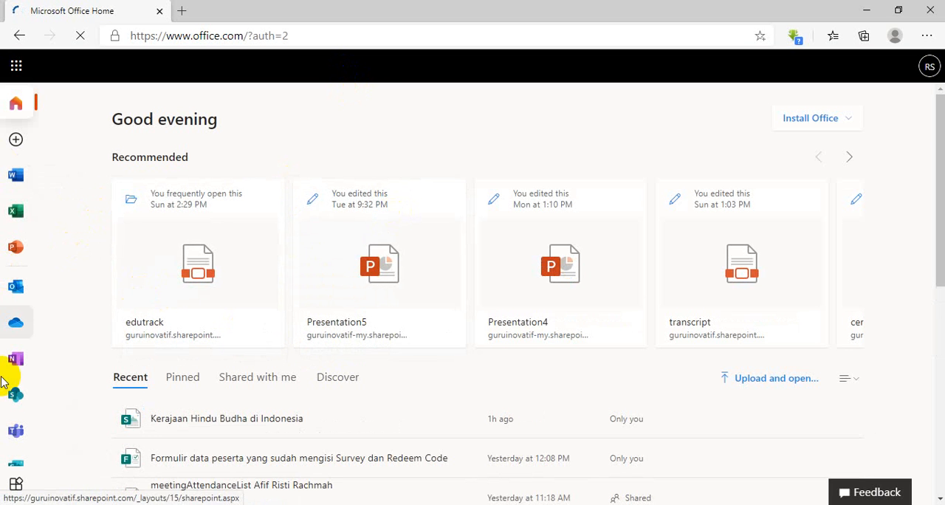
Open Sway from the list of Office 365 apps.
scroll(7, 442, "down", 1)
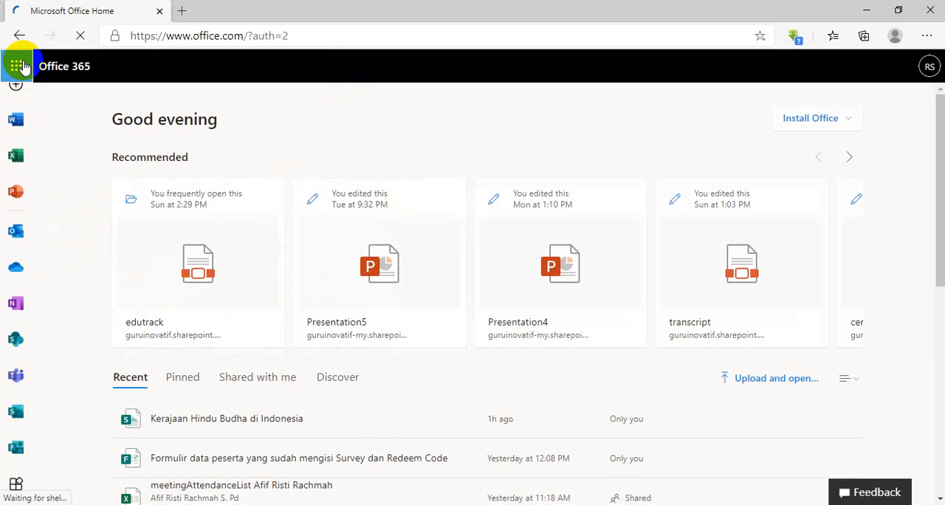
left_click(23, 67)
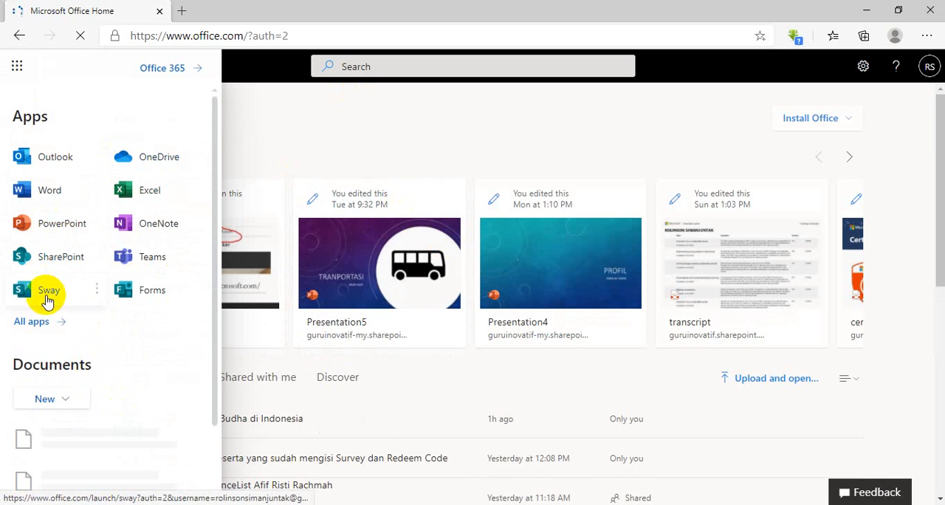
scroll(72, 278, "down", 1)
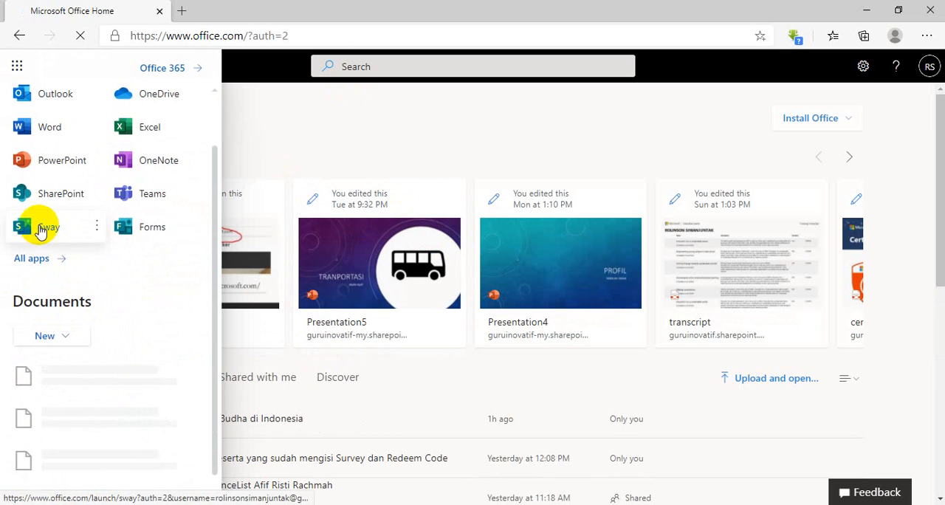
scroll(30, 207, "up", 1)
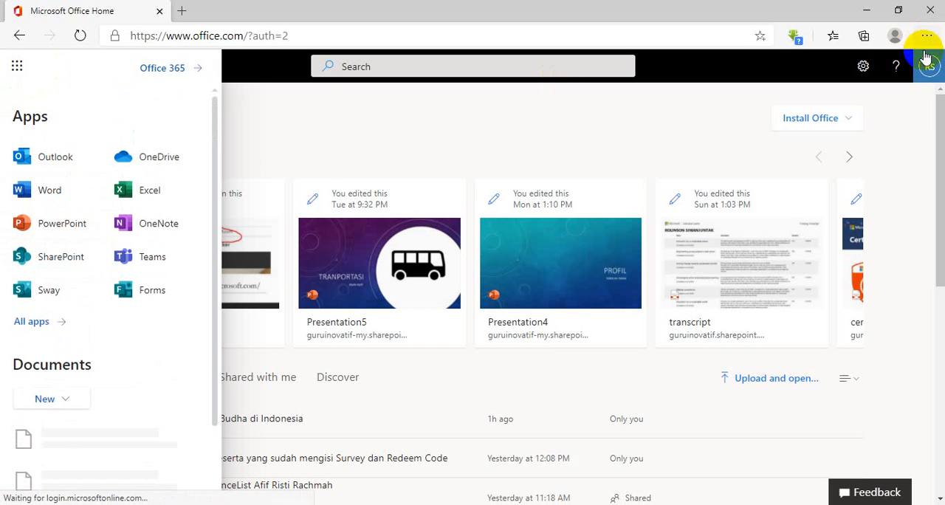
left_click(40, 294)
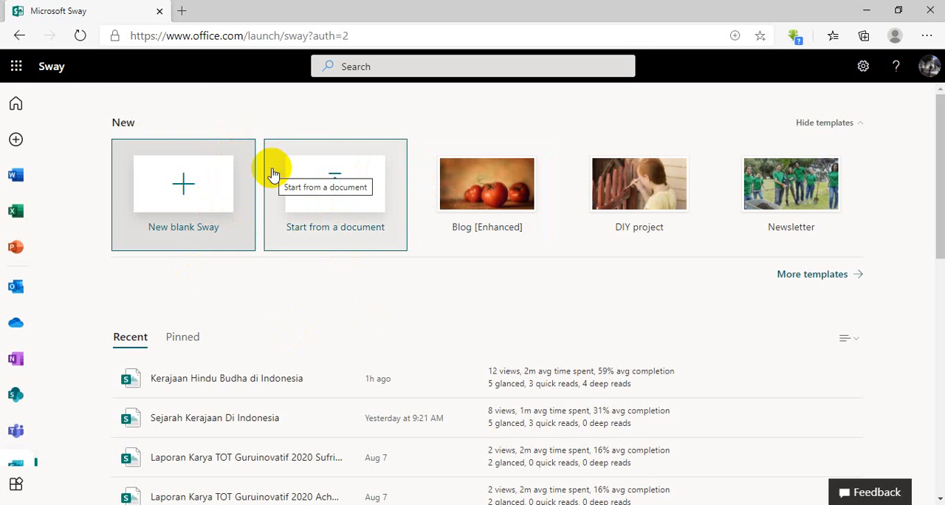
Examine the featured Sway templates and the full template gallery.
left_click(509, 199)
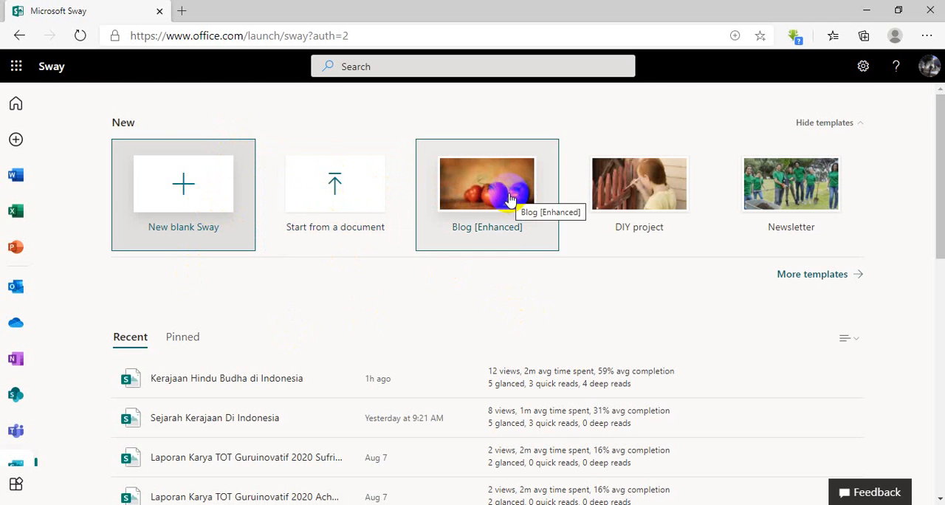
left_click(625, 198)
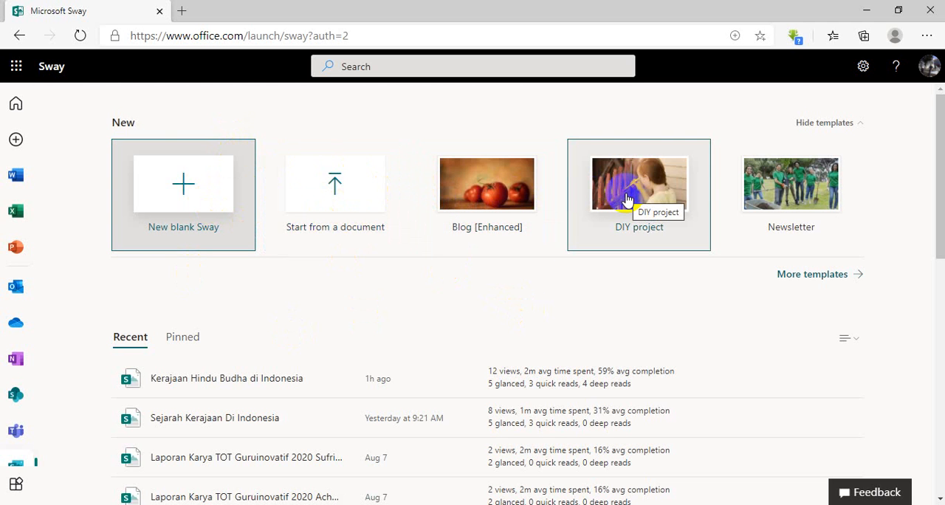
left_click(767, 193)
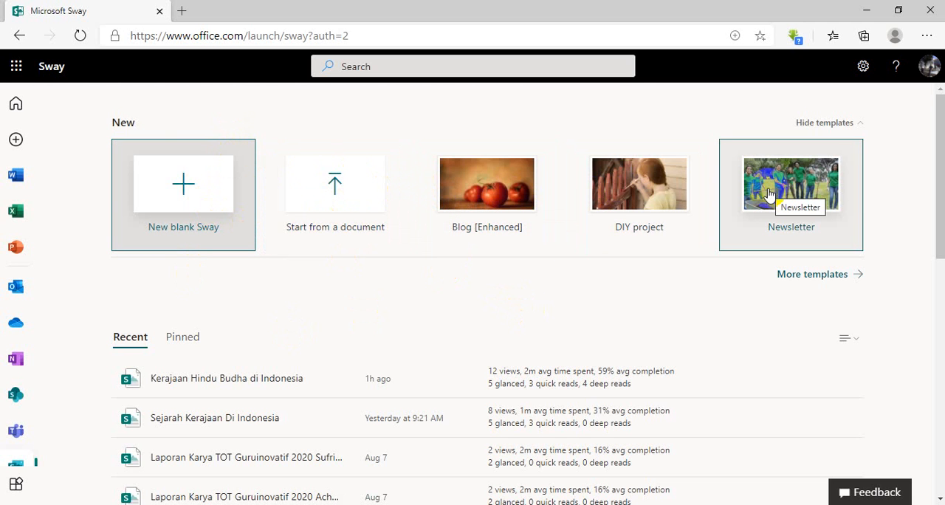
left_click(837, 274)
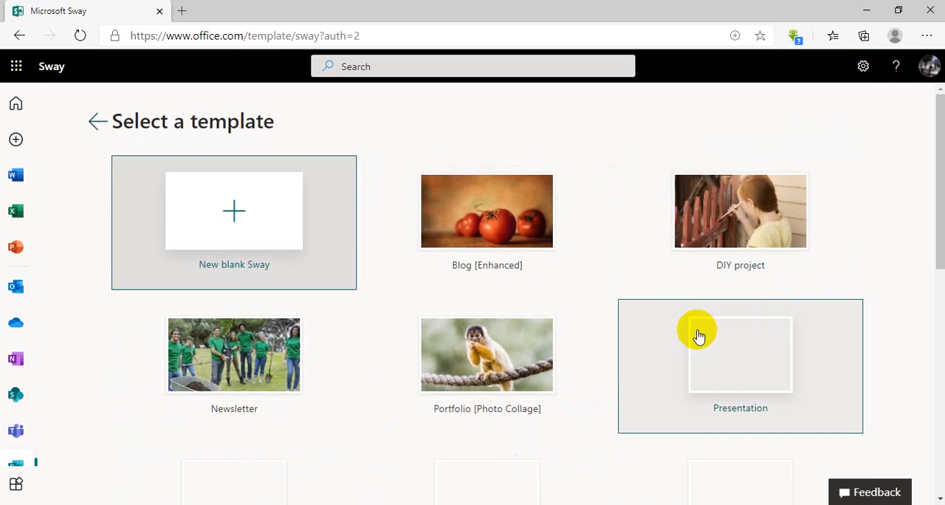
scroll(553, 319, "down", 3)
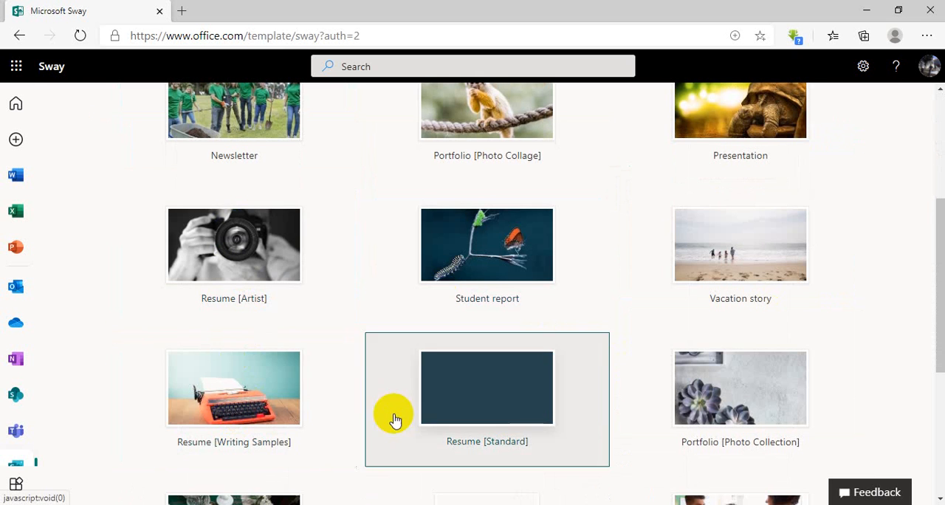
scroll(243, 399, "down", 2)
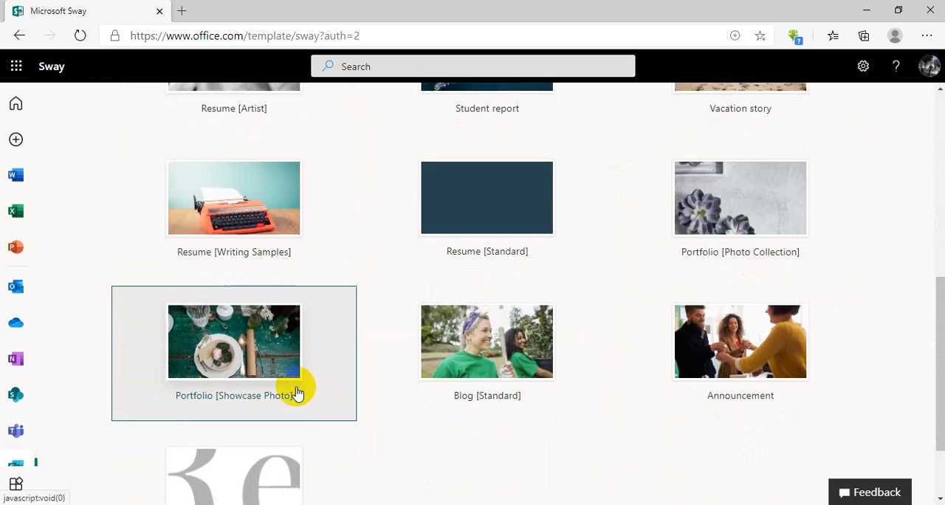
scroll(295, 393, "down", 1)
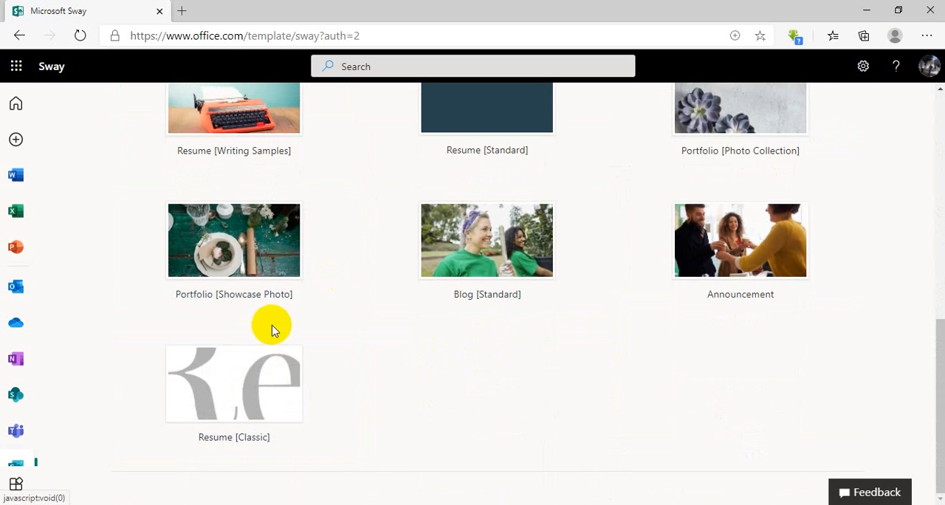
scroll(372, 242, "up", 6)
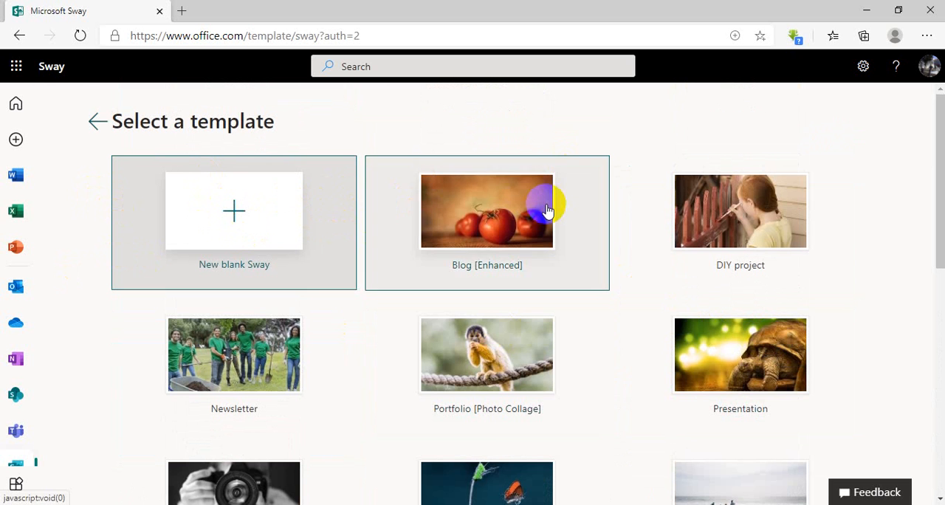
Try to start a Sway from the Newsletter template and return to the template gallery.
left_click(247, 370)
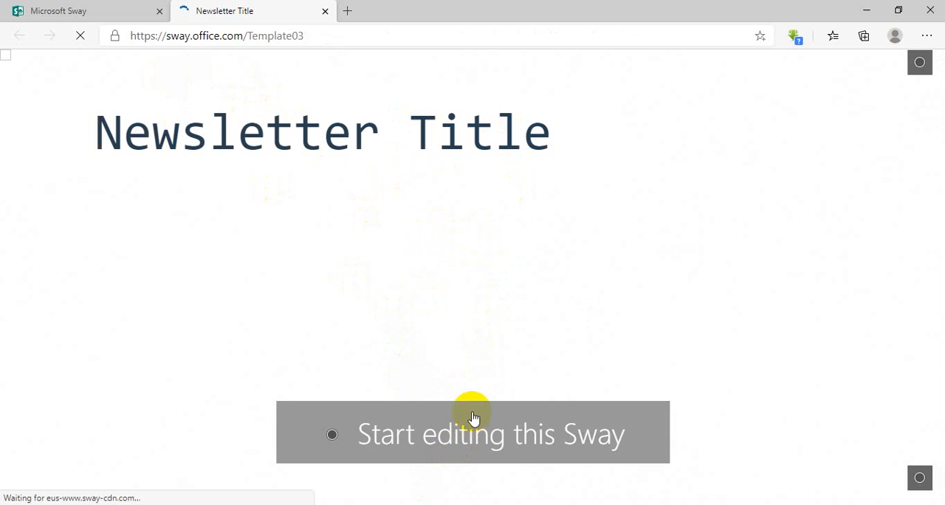
left_click(448, 458)
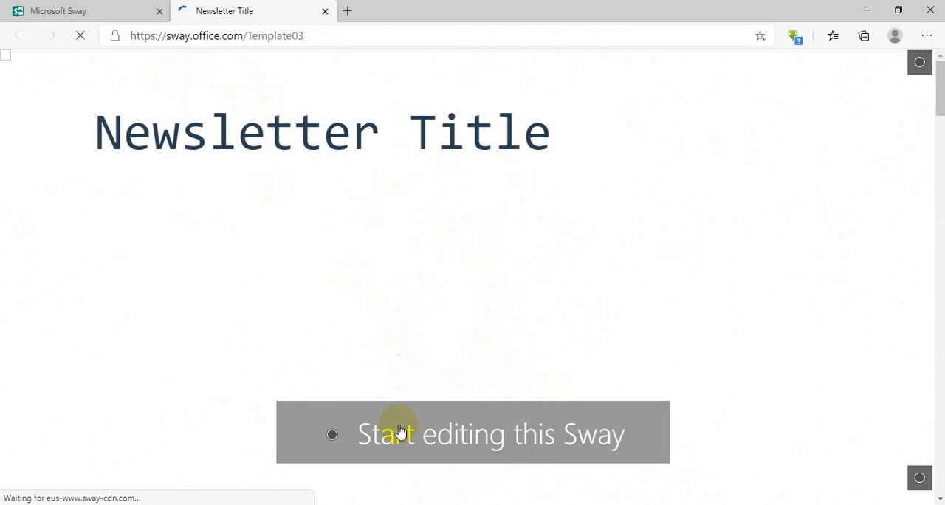
left_click(541, 430)
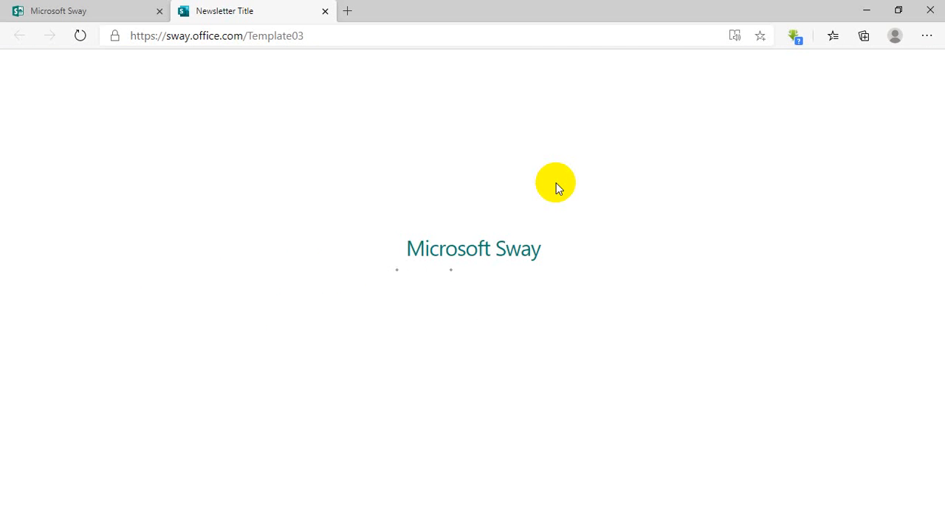
left_click(98, 9)
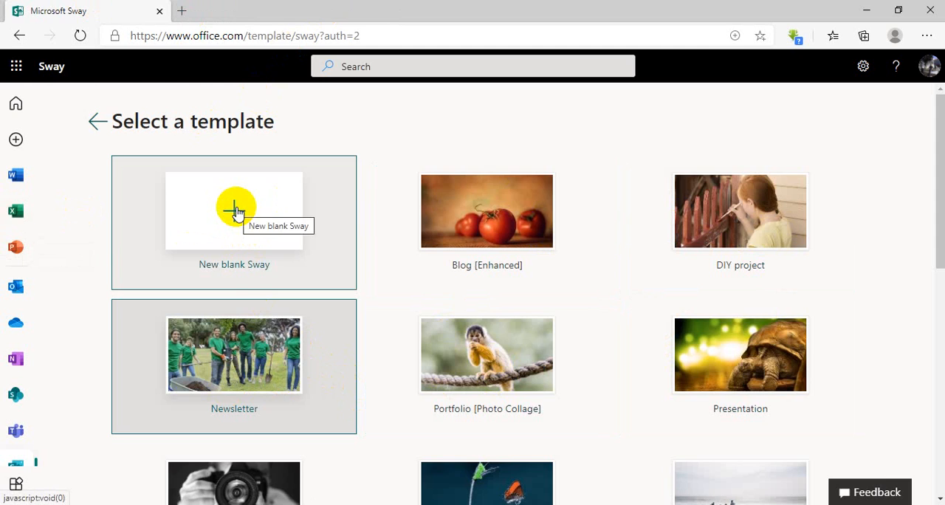
Create a new blank Sway and title it "Kerajaan Hindu Budha di Indonesia".
left_click(237, 213)
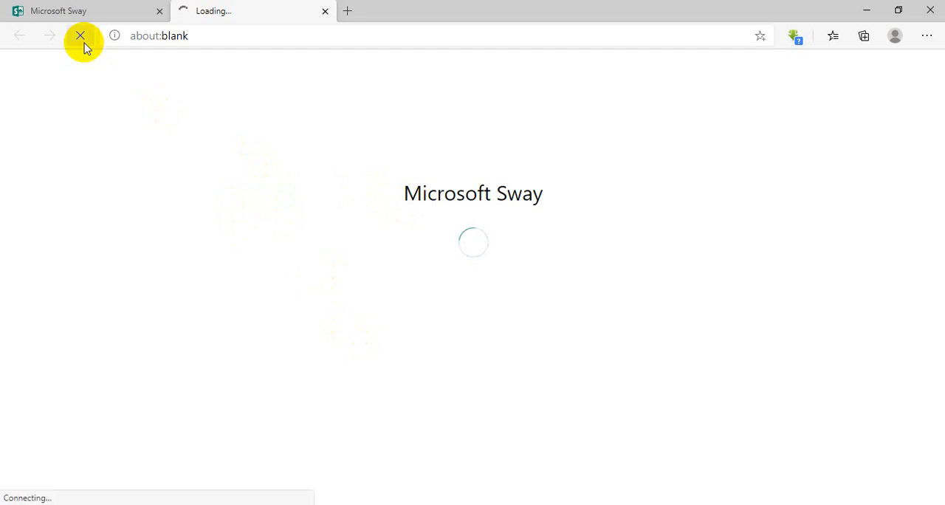
left_click(82, 8)
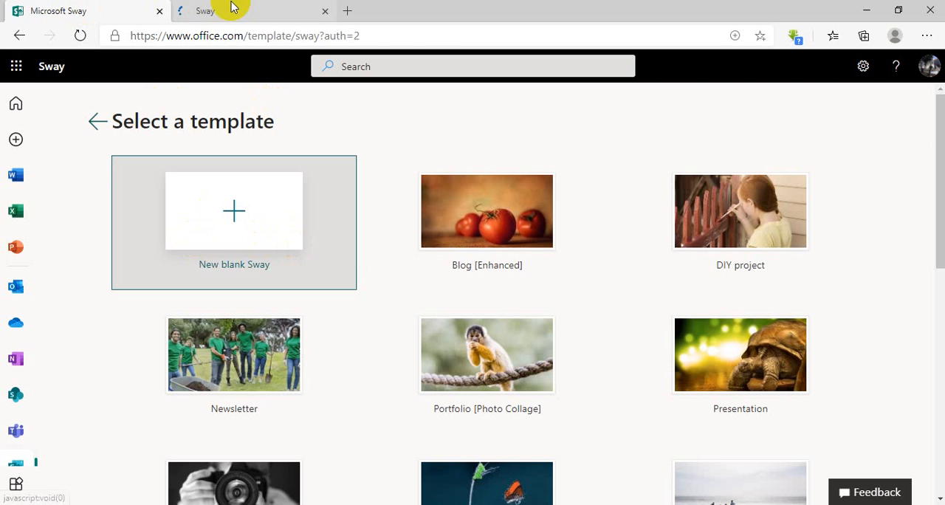
left_click(251, 7)
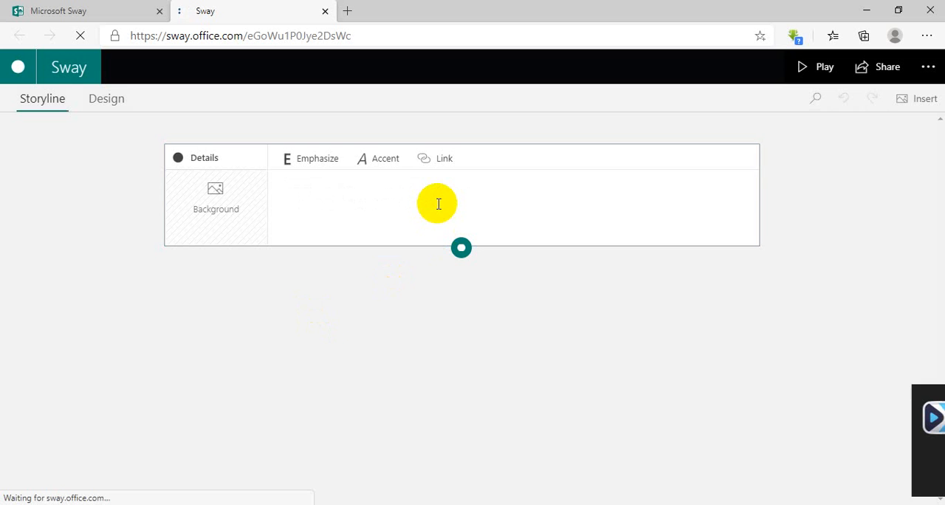
left_click(921, 392)
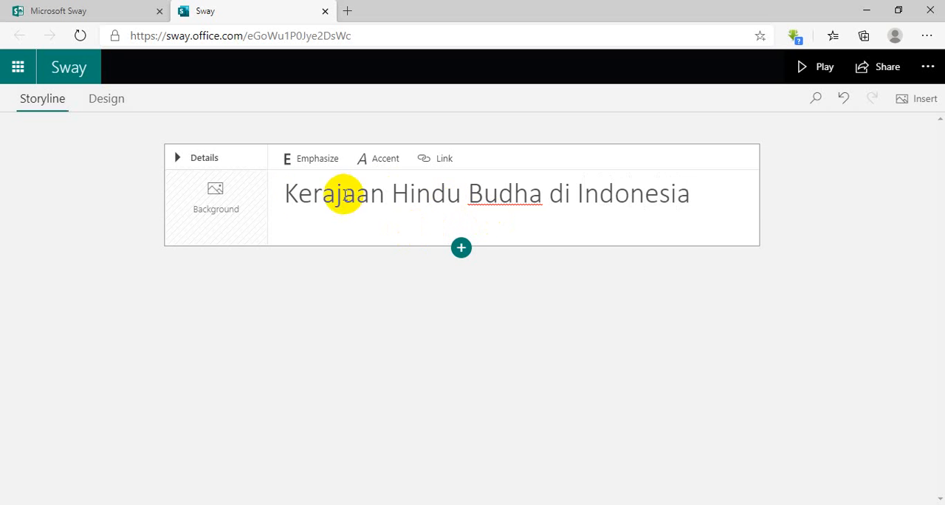
Search the suggested sources for "borobudur" to find a background for the title card.
left_click(219, 205)
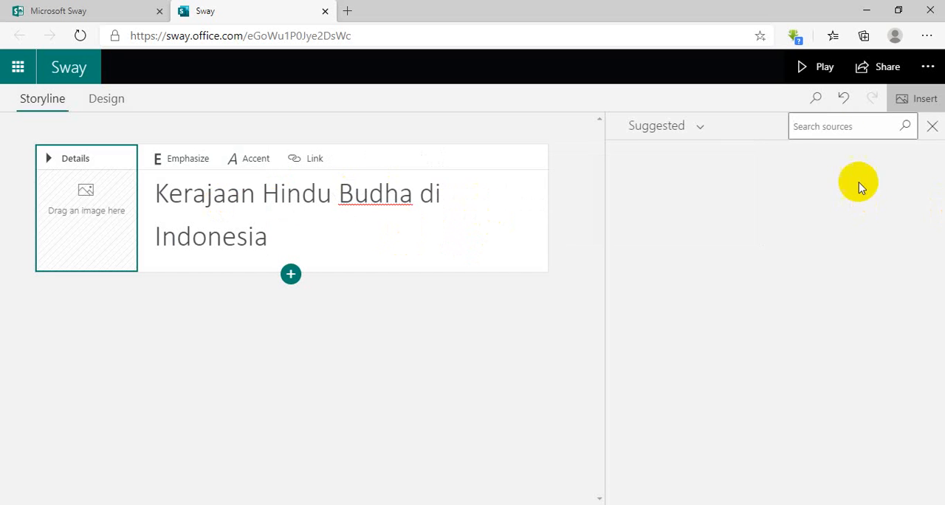
left_click(834, 129)
type("bo")
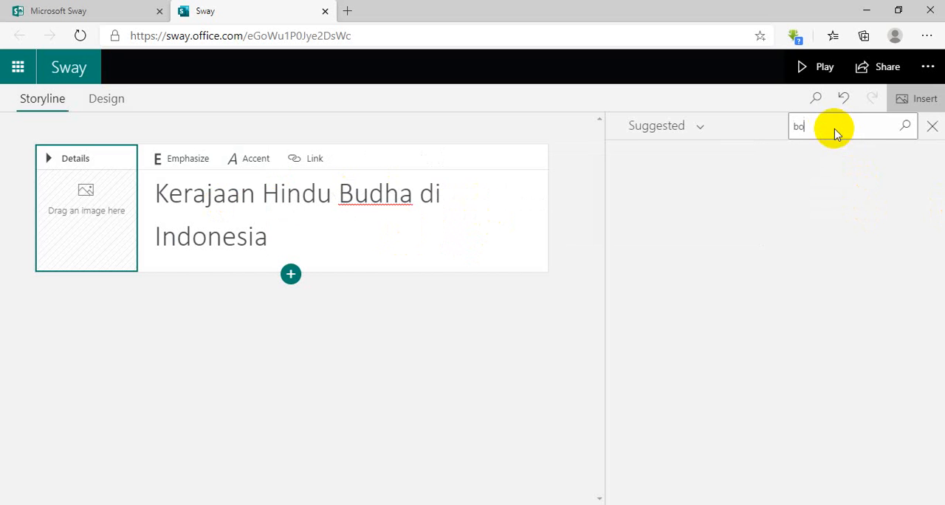
type("rd")
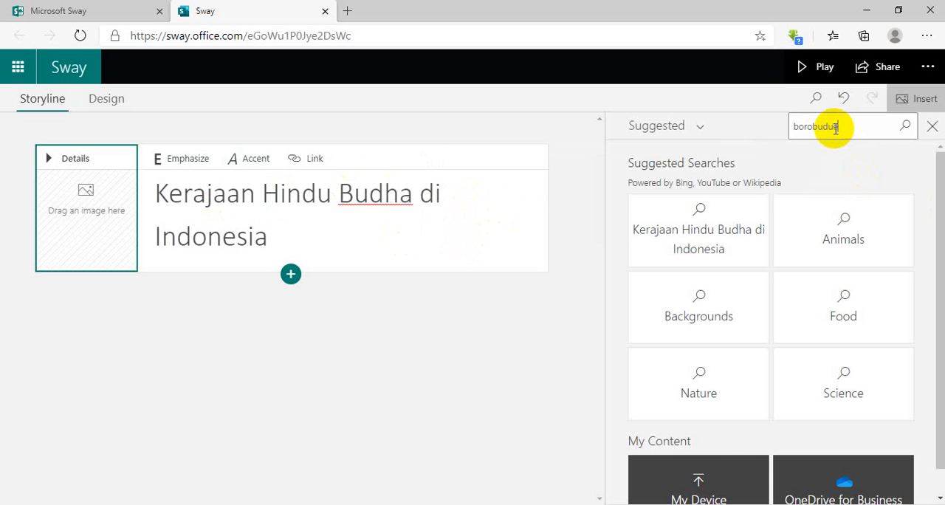
left_click(905, 126)
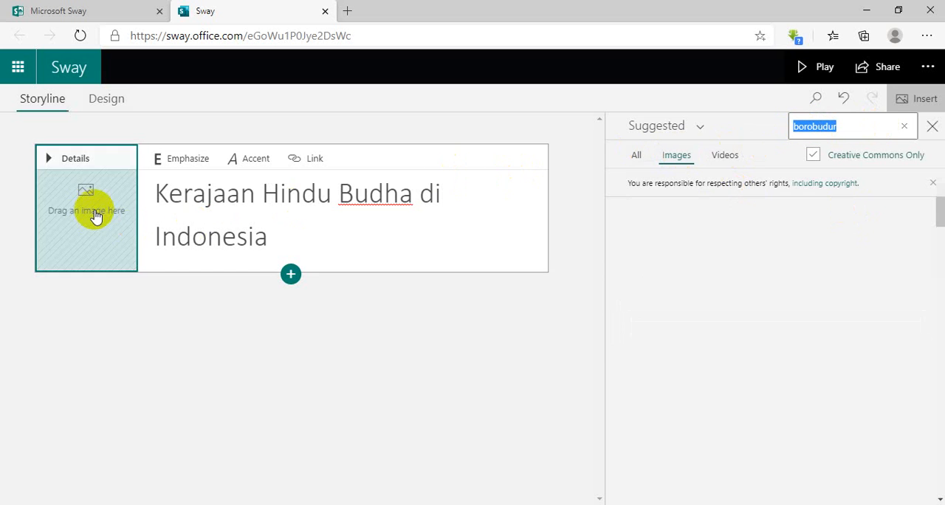
Switch the image source to Bing Images and add the first 1200 x 900 Borobudur photo as the title card's background.
left_click(696, 127)
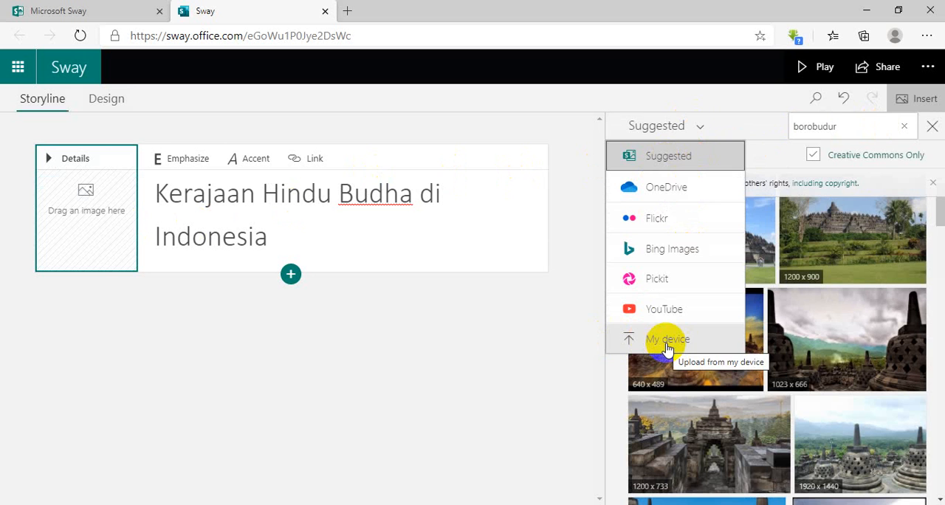
left_click(680, 248)
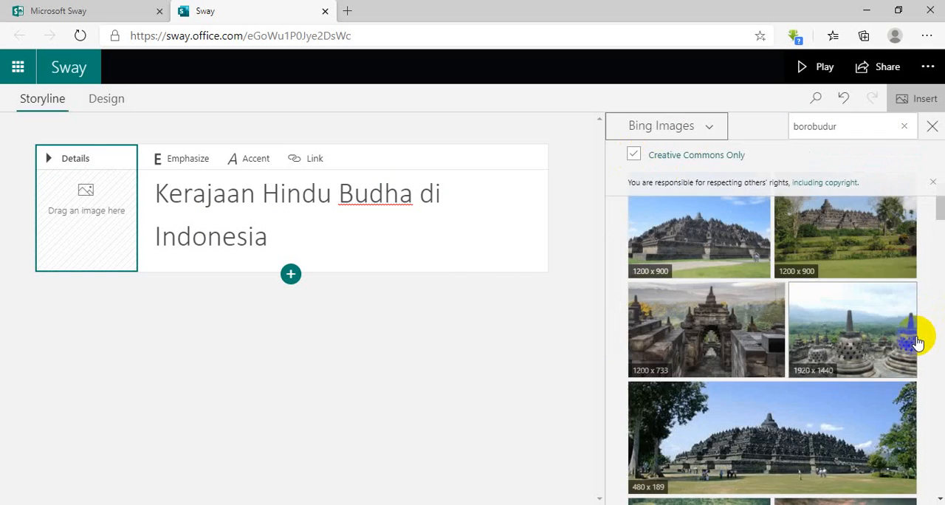
left_click(720, 249)
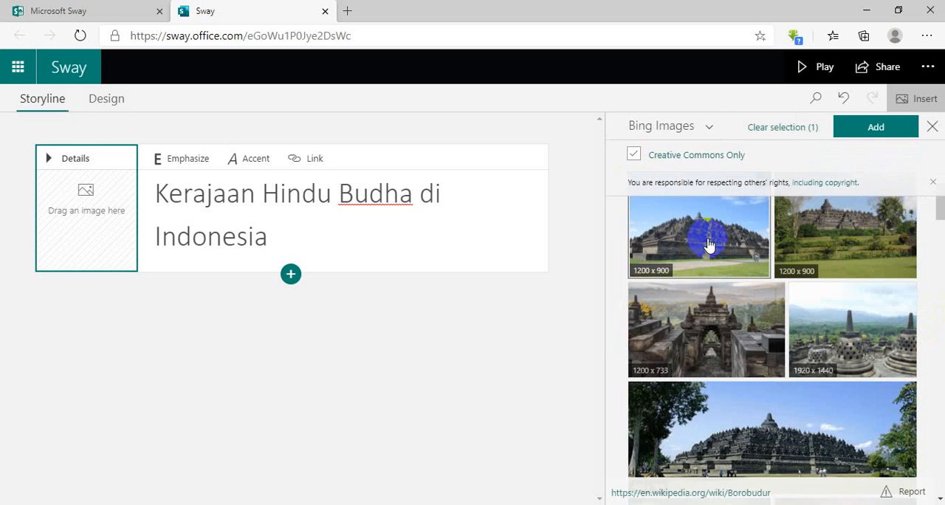
left_click(876, 127)
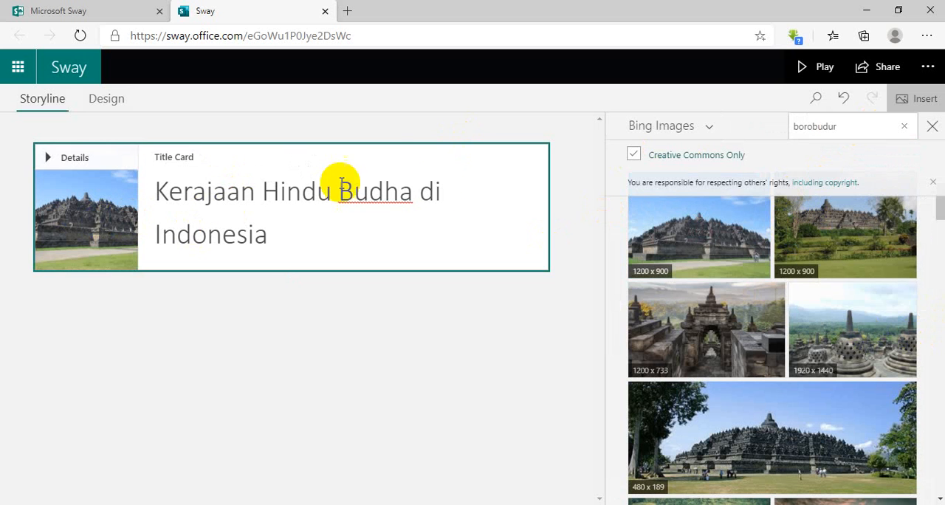
left_click(426, 152)
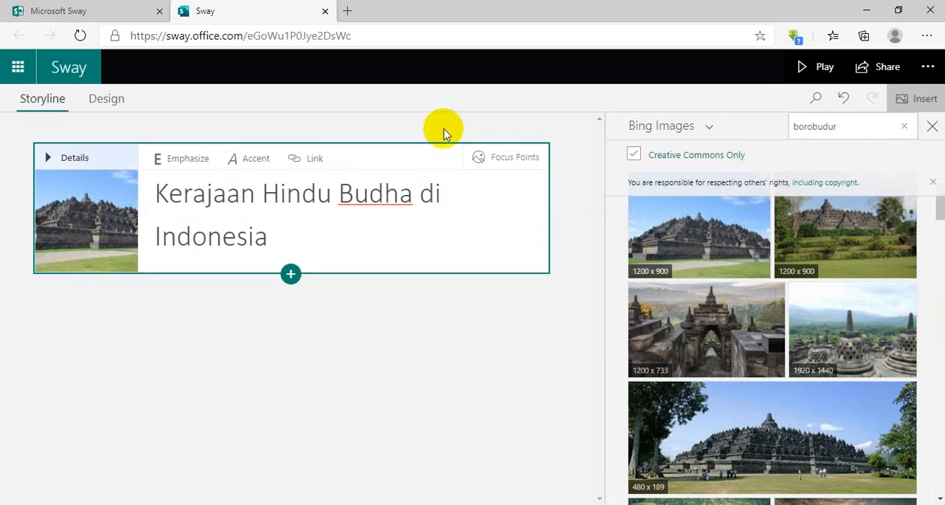
Set a focus point on the temple's peak in the title card's background image and preview the Sway.
left_click(932, 129)
left_click(734, 163)
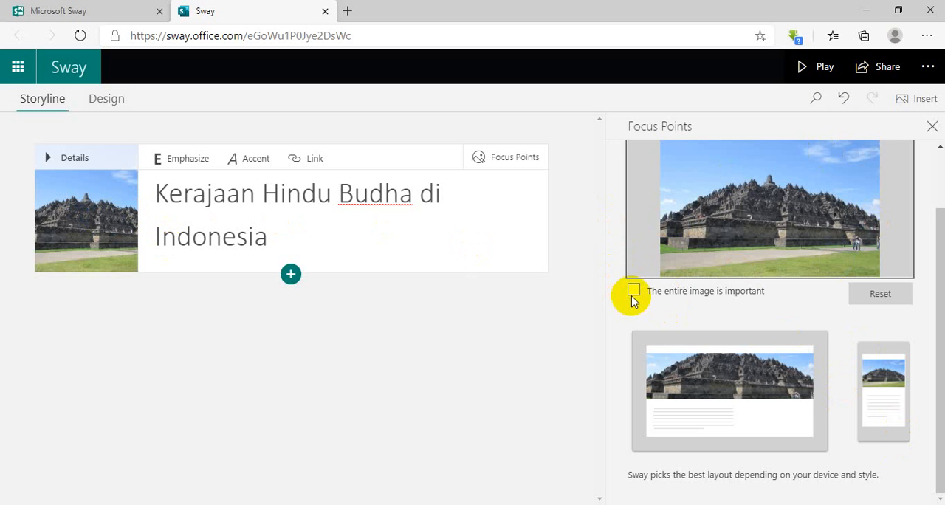
left_click(633, 292)
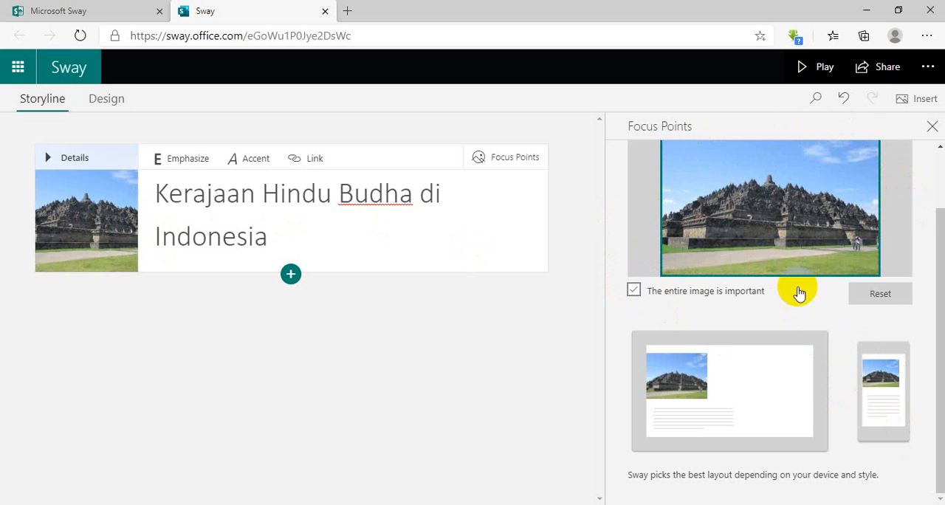
left_click(635, 290)
left_click(765, 183)
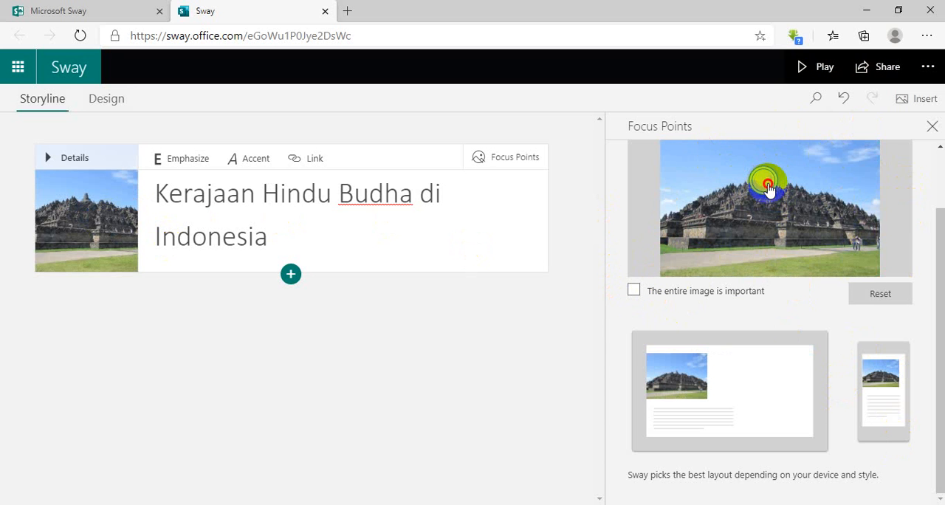
left_click(776, 213)
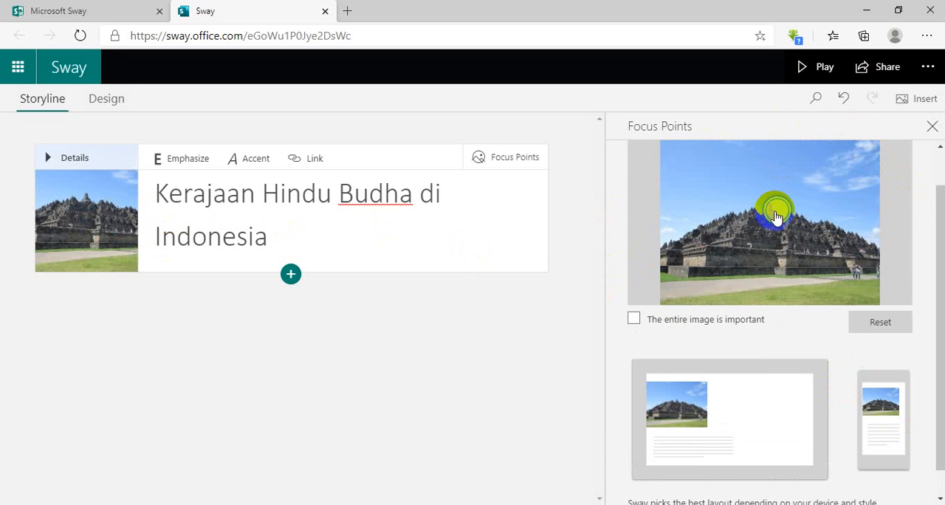
left_click(775, 213)
left_click(767, 211)
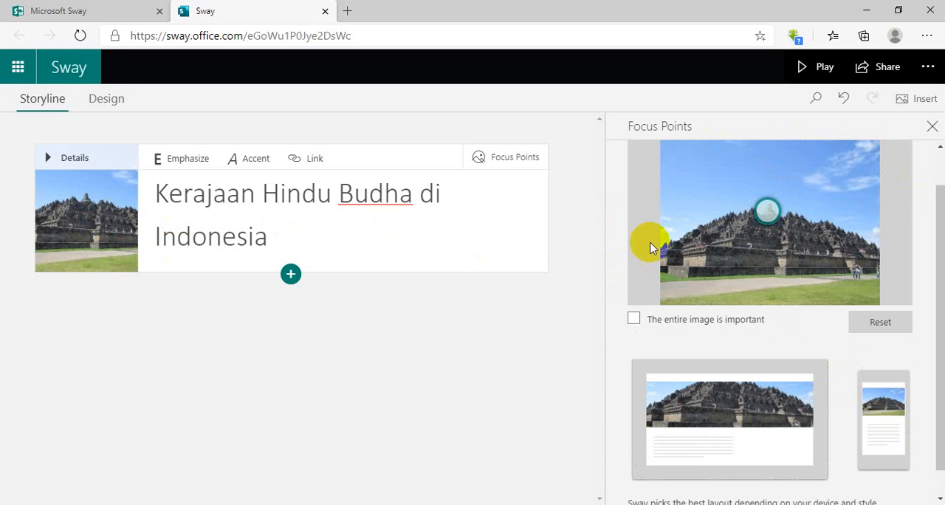
left_click(820, 65)
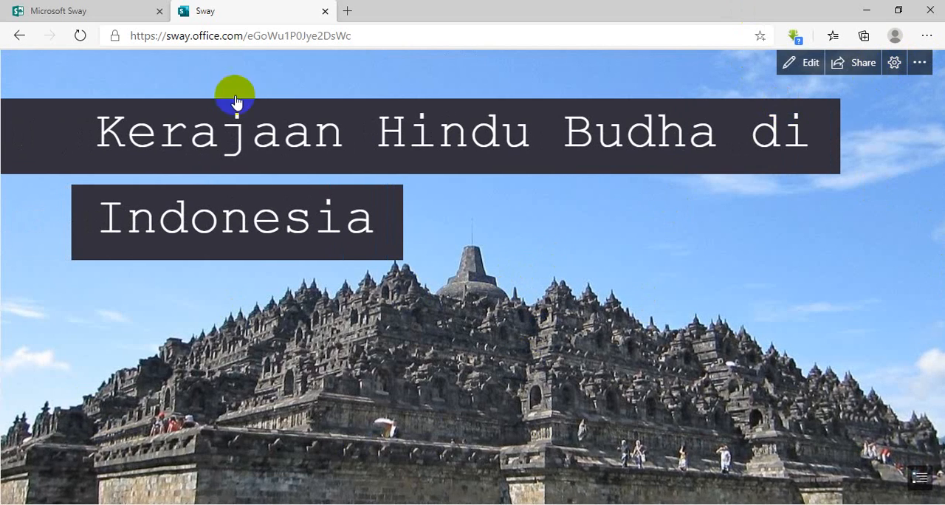
left_click(19, 36)
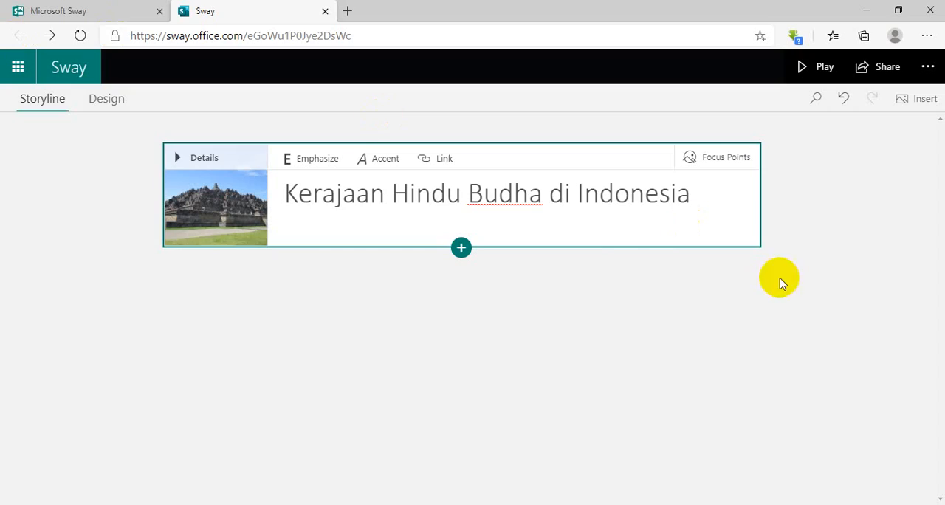
Mark the entire title background image as important in its focus points.
left_click(698, 163)
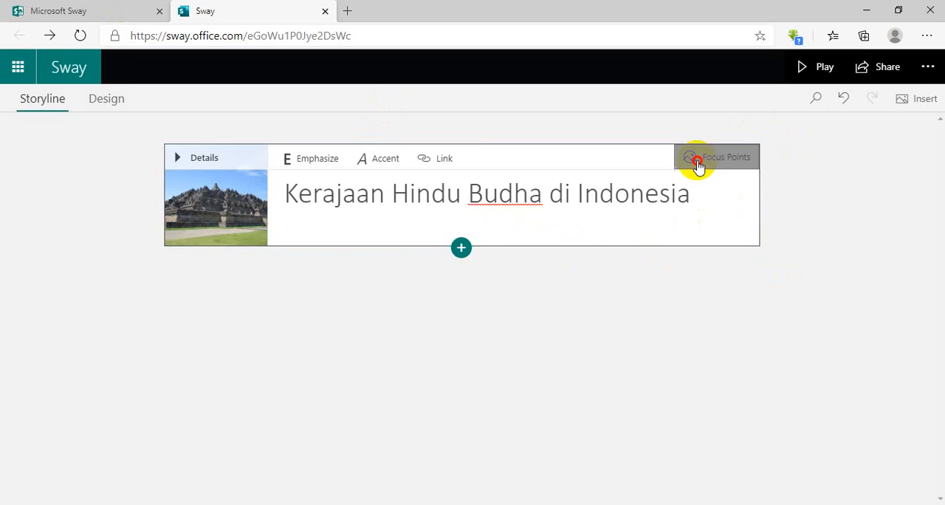
left_click(767, 254)
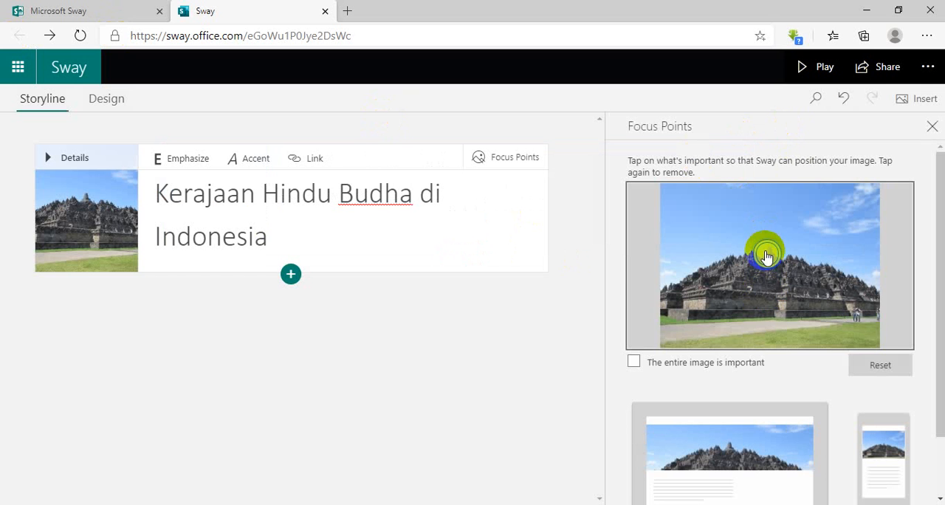
left_click(632, 363)
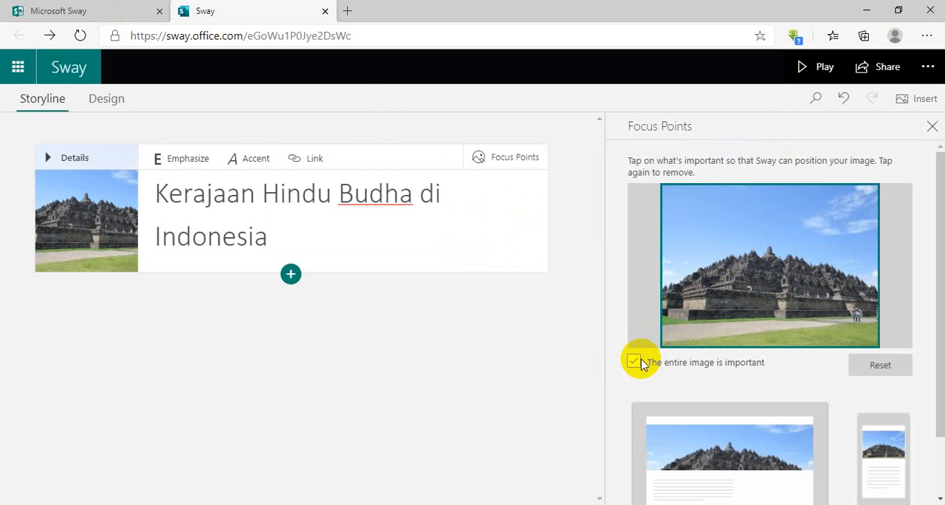
Play the Sway to examine how the title and whole background image are displayed, and return to editing.
left_click(822, 71)
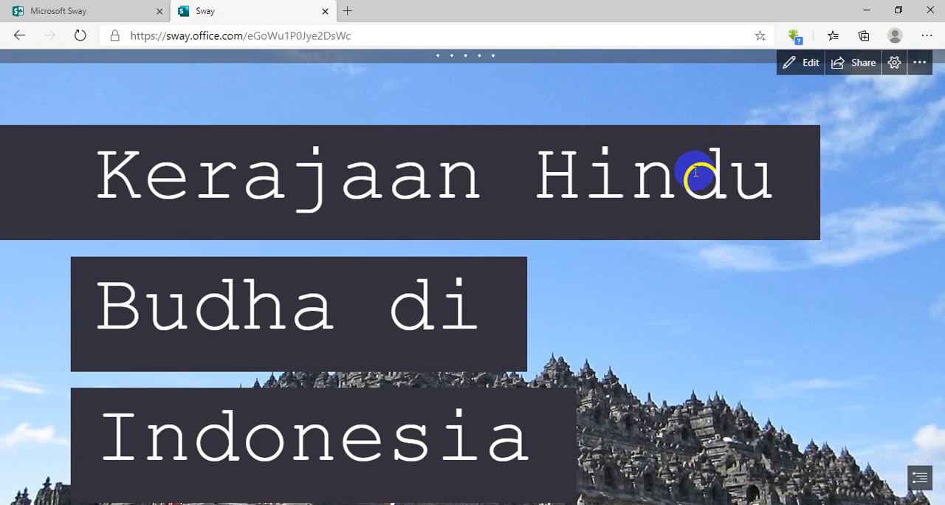
scroll(693, 173, "down", 5)
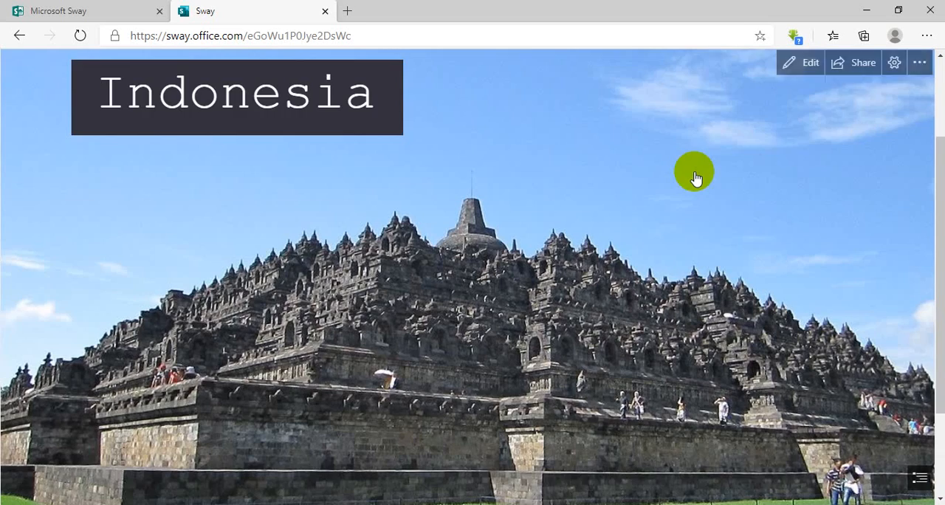
scroll(694, 173, "down", 3)
scroll(690, 170, "up", 4)
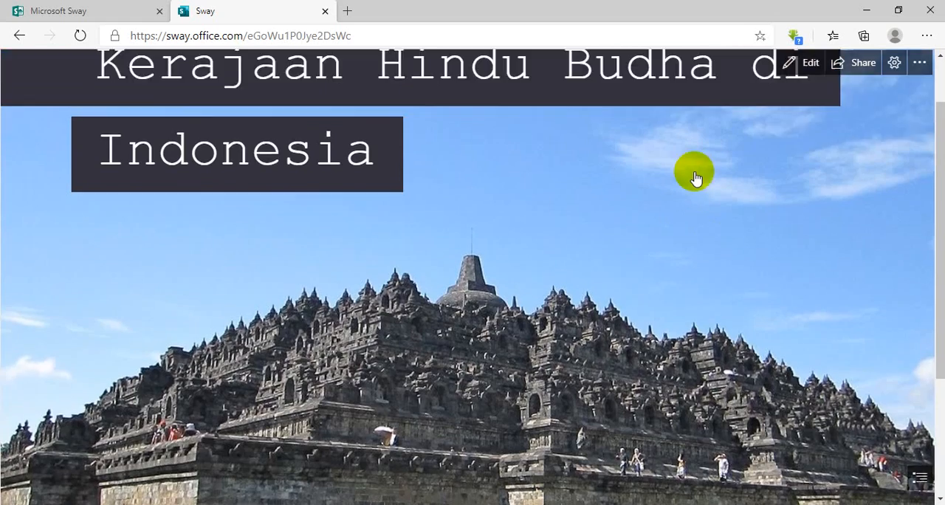
scroll(695, 177, "down", 2)
scroll(749, 130, "up", 3)
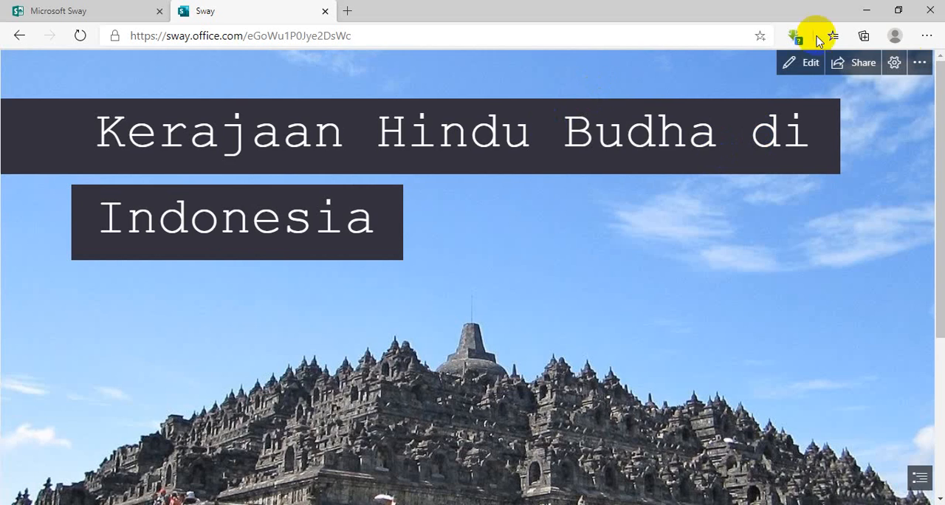
scroll(607, 143, "down", 3)
scroll(607, 144, "up", 3)
left_click(19, 36)
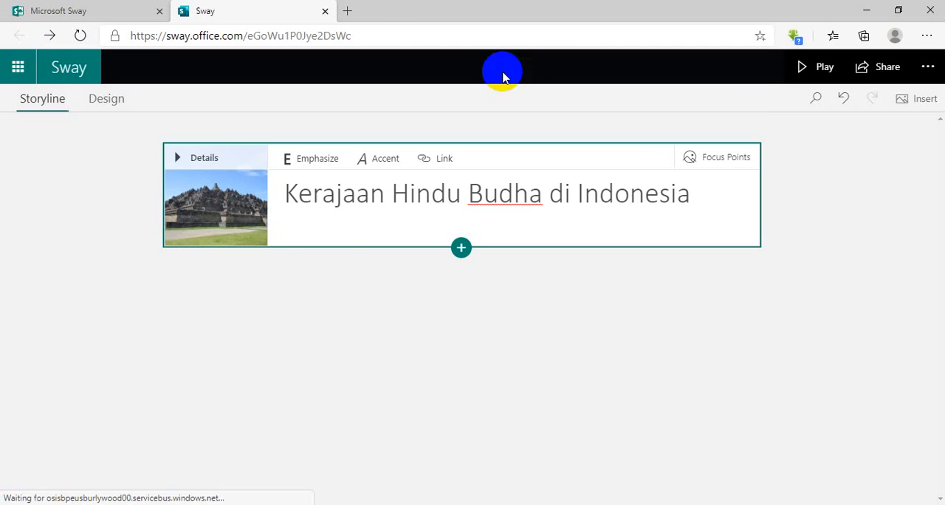
Add a Heading 1 card below the title card and enter "Kerajaan Kutai" as its heading.
left_click(461, 247)
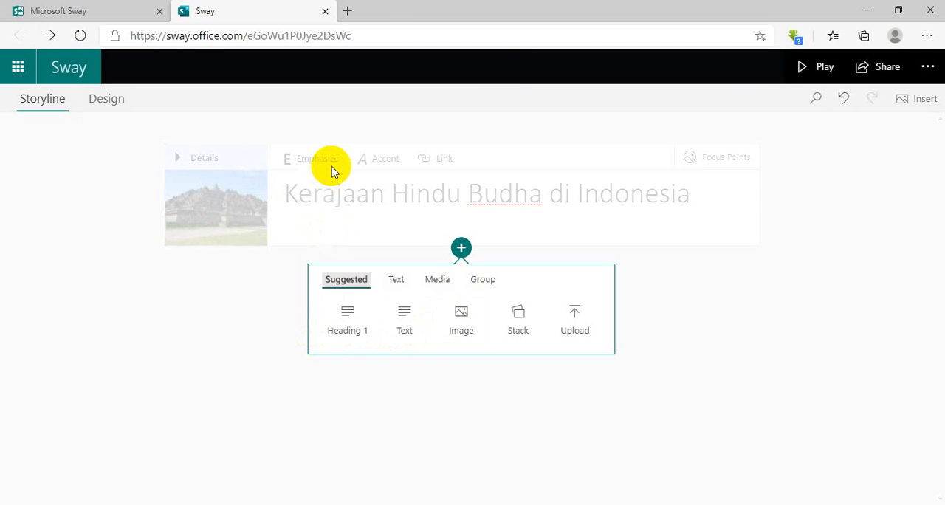
left_click(347, 330)
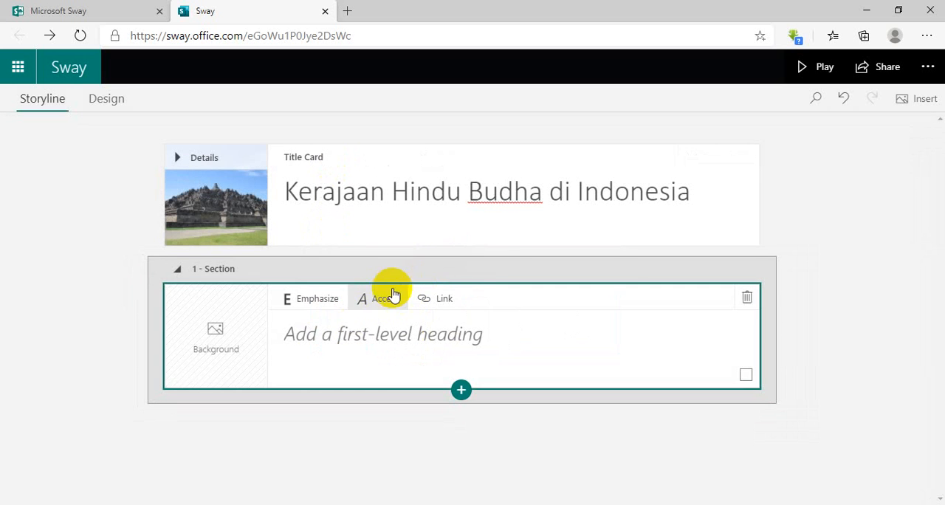
left_click(314, 336)
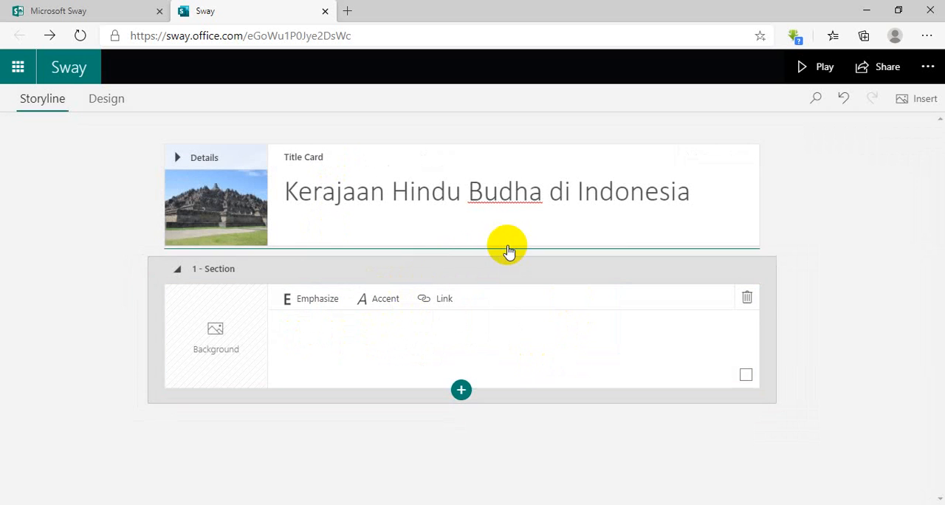
left_click(337, 342)
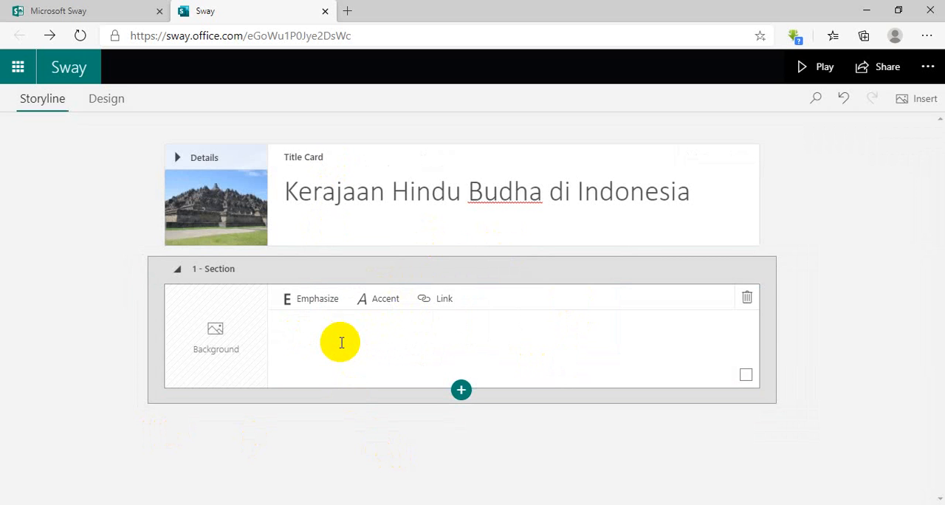
type("Kerajaan Kutai")
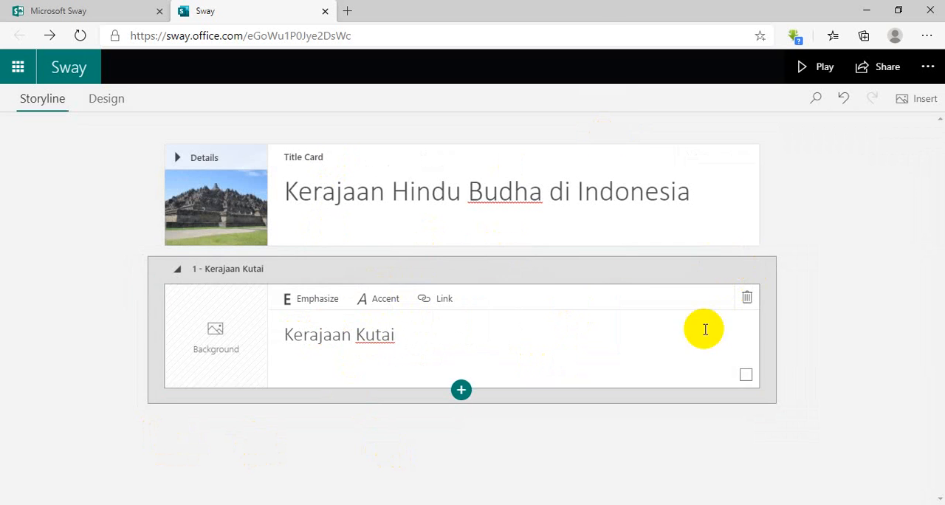
Search Bing Images for "yupa", add the 474 x 481 inscription photo as the Kerajaan Kutai heading's background, and delete the extra 220 x 399 image card.
left_click(242, 305)
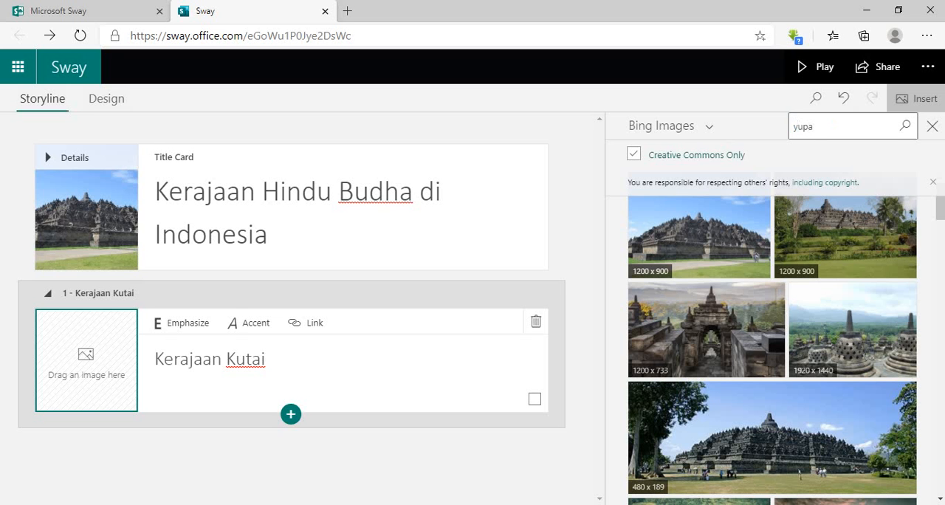
type("yupa")
left_click(905, 126)
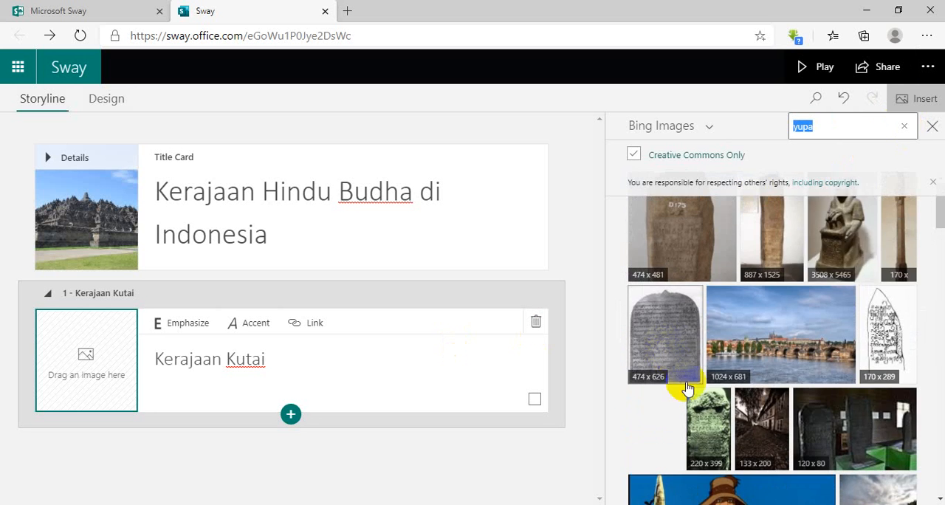
left_click(707, 419)
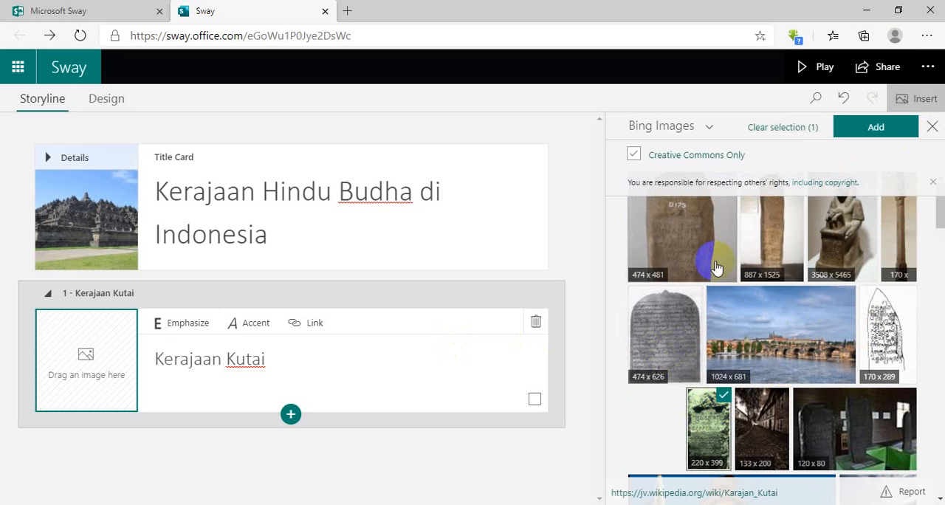
left_click(686, 222)
left_click(874, 133)
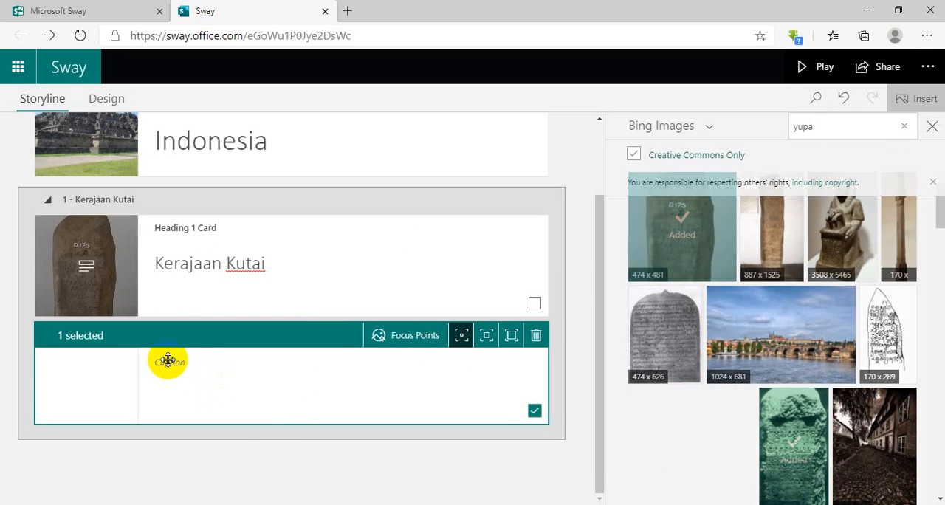
left_click(536, 337)
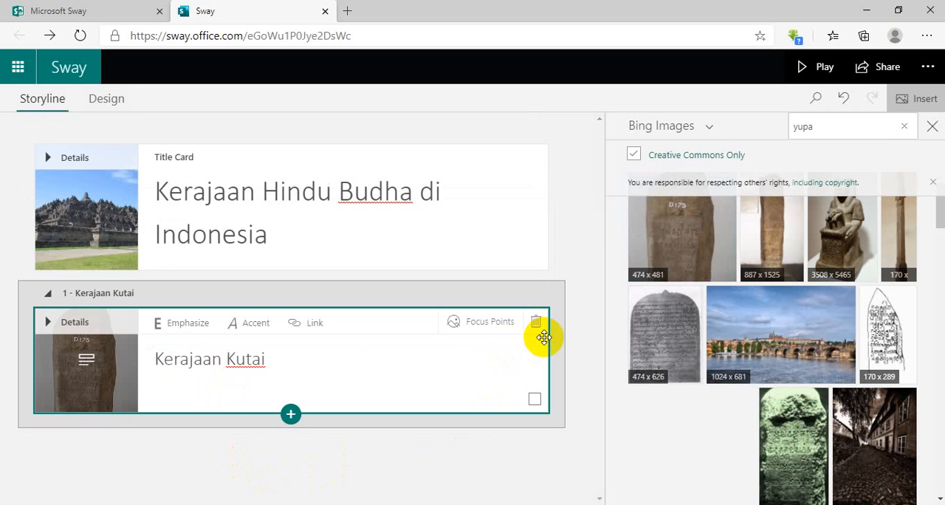
Add a text card under the Kutai heading reading "Kerajaan Kutai adalah Kerajaan yang terletak di Kalimantan Timur, tepatnya di tepi Sungai Mahakam.".
left_click(293, 411)
left_click(227, 471)
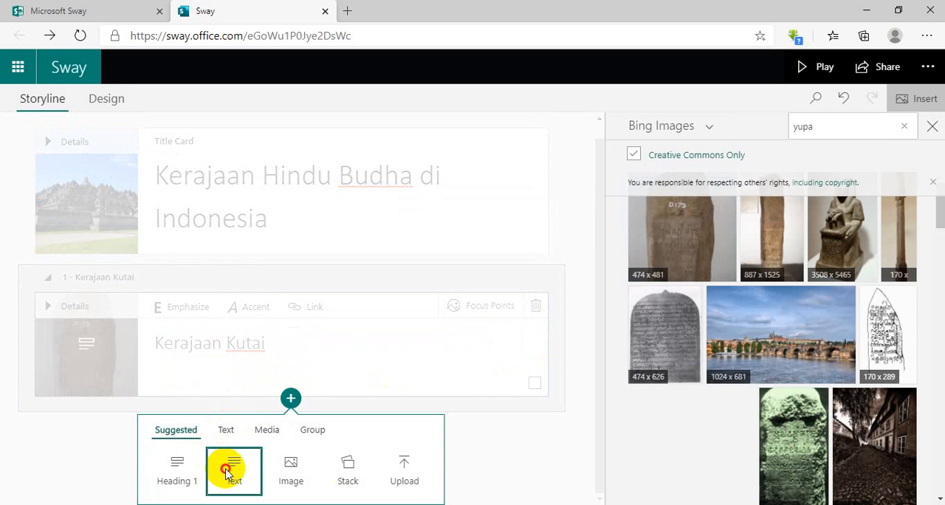
left_click(224, 381)
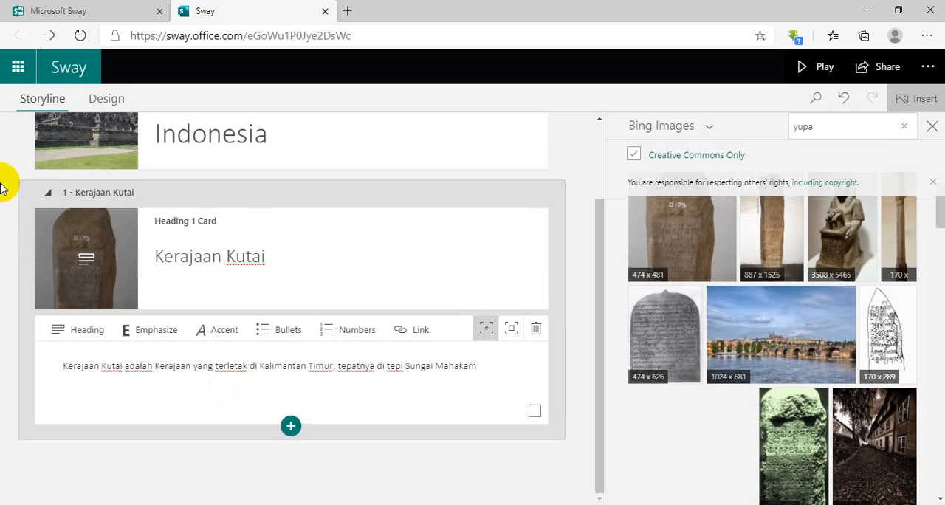
Add a second Heading 1 card after the Kutai text card and enter "Kerajaan Srwijaya".
left_click(297, 429)
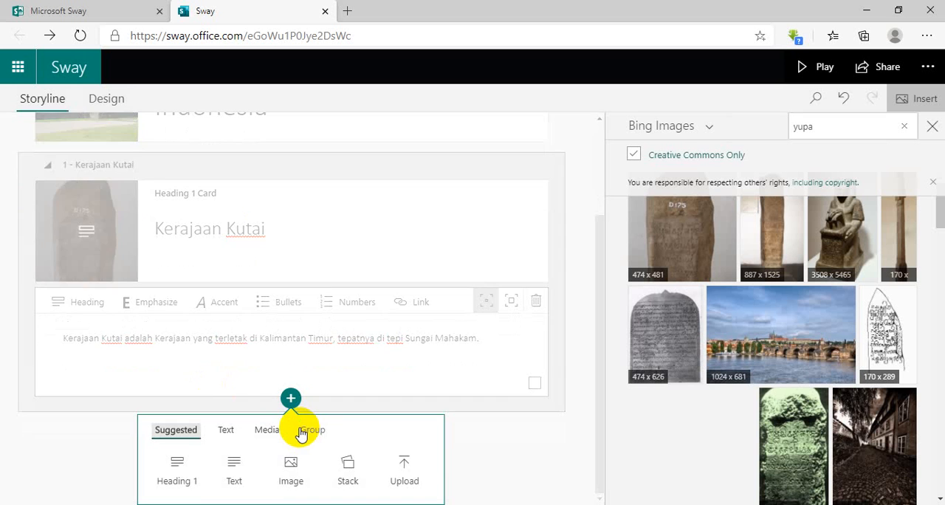
left_click(175, 470)
left_click(276, 371)
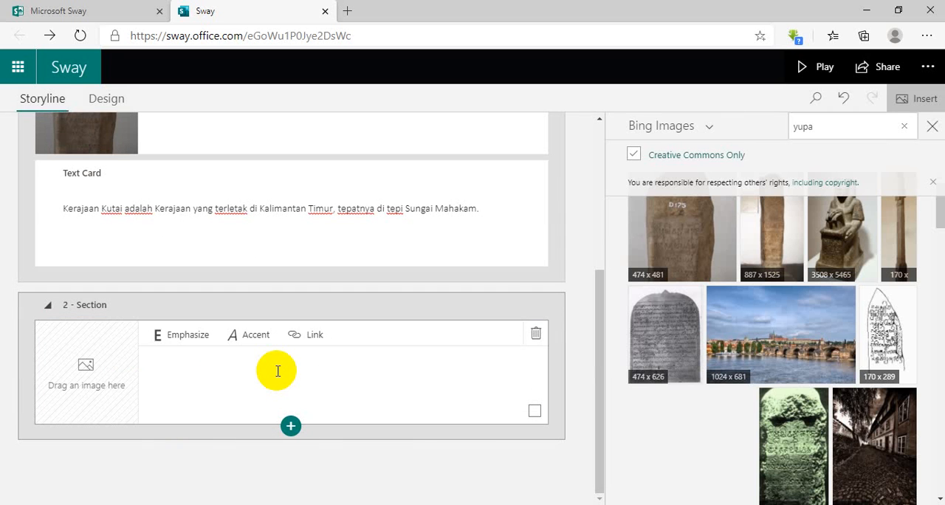
left_click(276, 371)
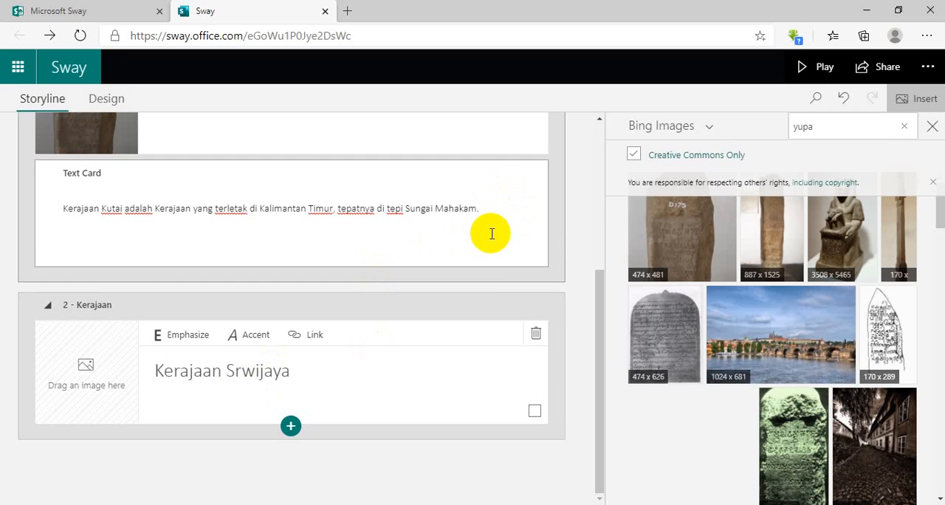
Append the sentence "Kerajaan Kutai ialah, kerajaan Hindu tertua di Indonesia." to the Kutai text card.
left_click(501, 213)
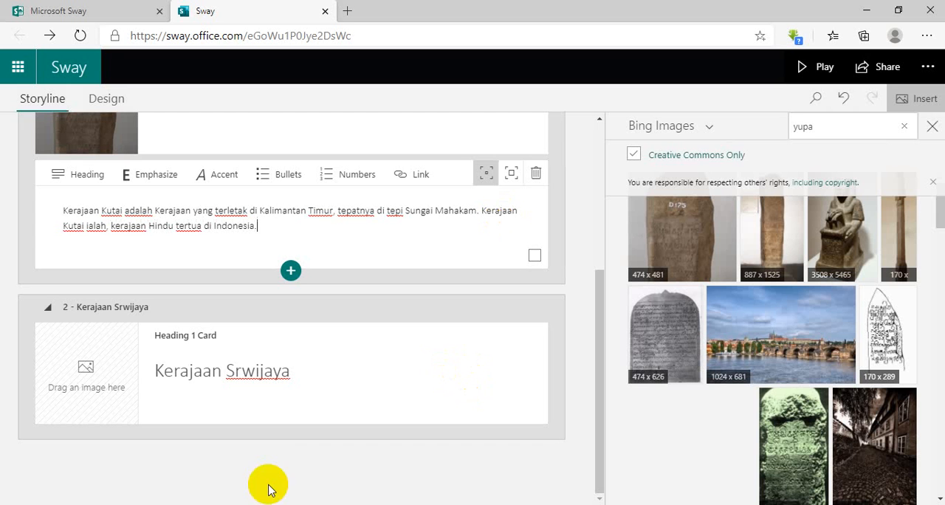
left_click(313, 254)
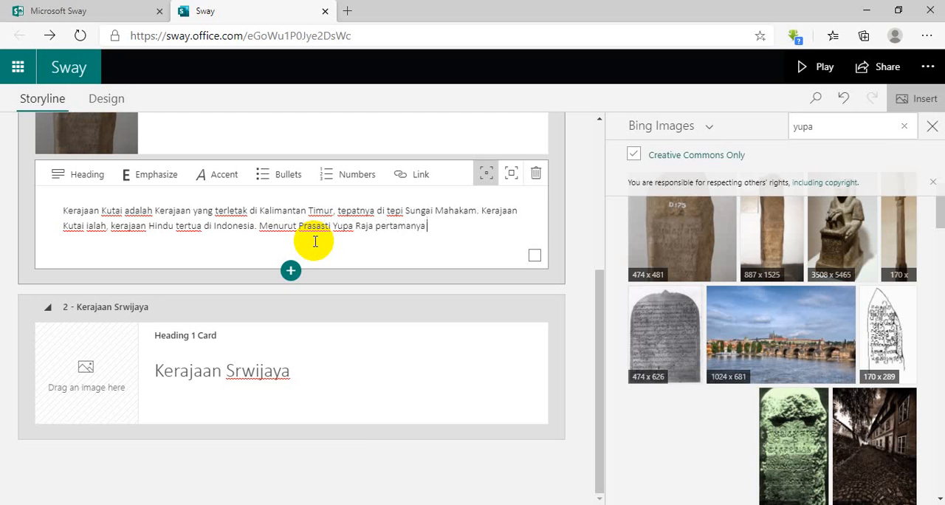
key("BackSpace")
key("BackSpace")
key("BackSpace")
key("BackSpace")
key("BackSpace")
key("BackSpace")
key("BackSpace")
key("BackSpace")
key("BackSpace")
key("BackSpace")
key("BackSpace")
key("BackSpace")
key("BackSpace")
key("BackSpace")
key("BackSpace")
key("BackSpace")
key("BackSpace")
key("BackSpace")
key("BackSpace")
key("BackSpace")
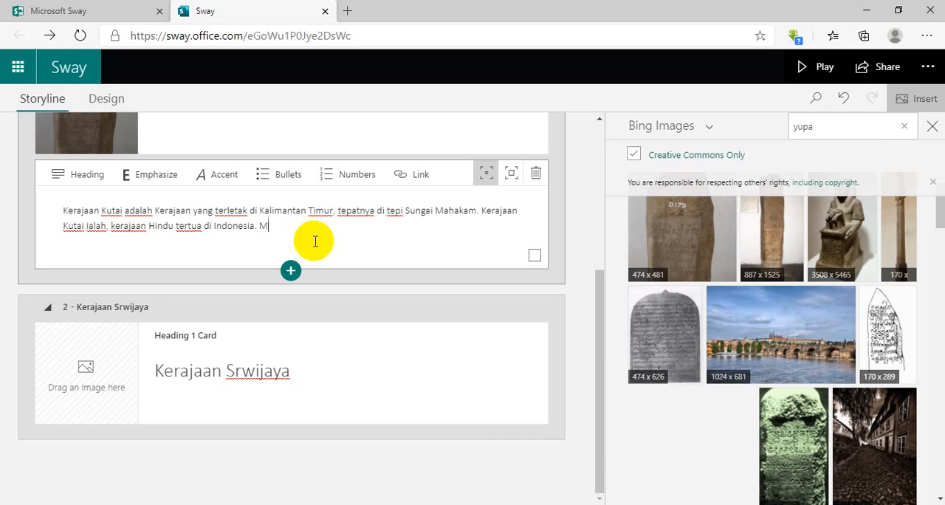
Correct the spelling of the second section's heading to "Kerajaan Sriwijaya".
left_click(242, 363)
type("i")
left_click(375, 363)
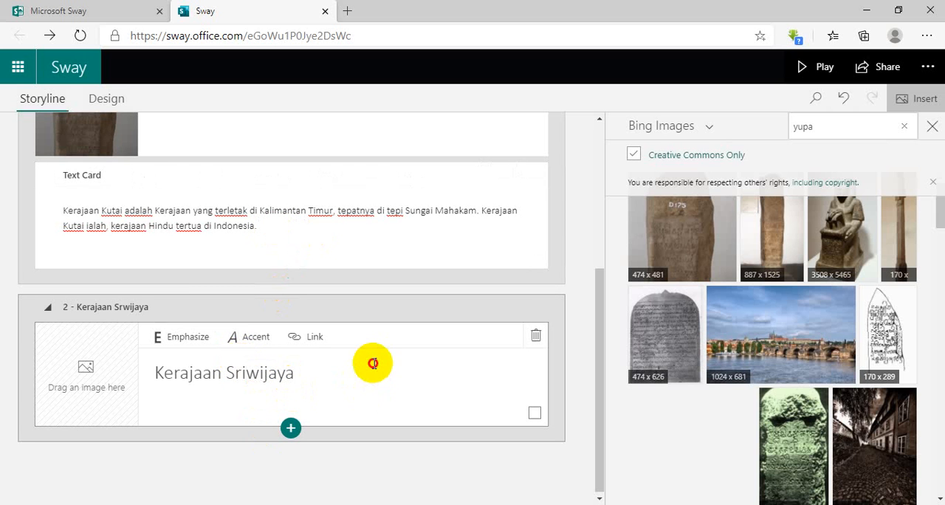
Search the web for "wikipedia" in a new browser tab.
left_click(347, 11)
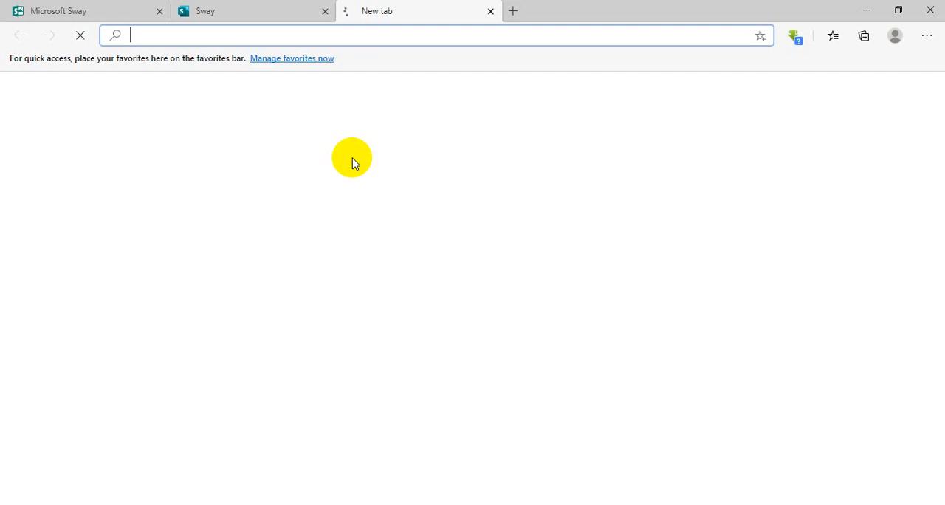
type("wikiped")
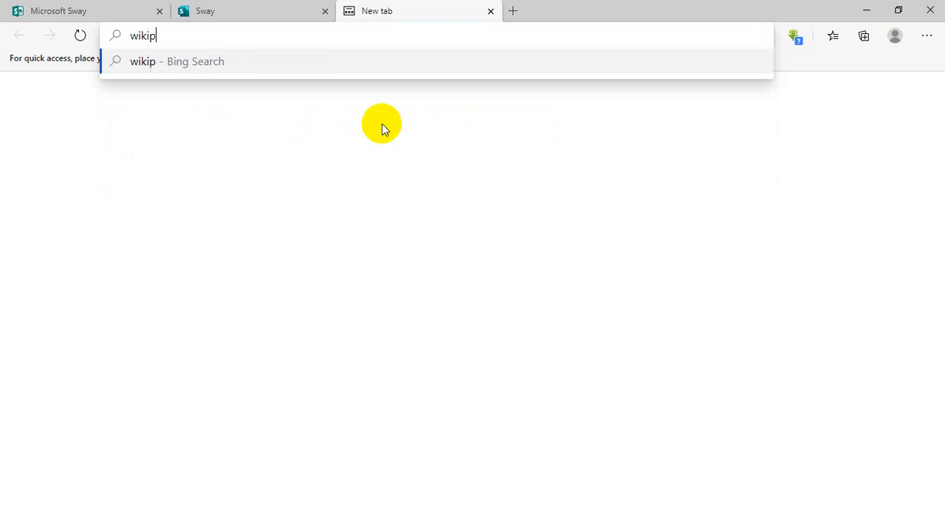
type("ia")
key("Return")
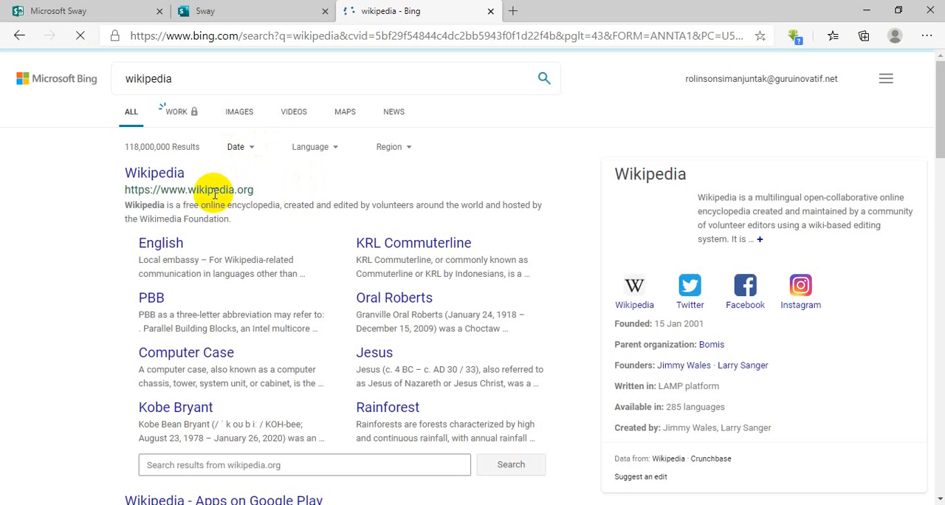
left_click(167, 175)
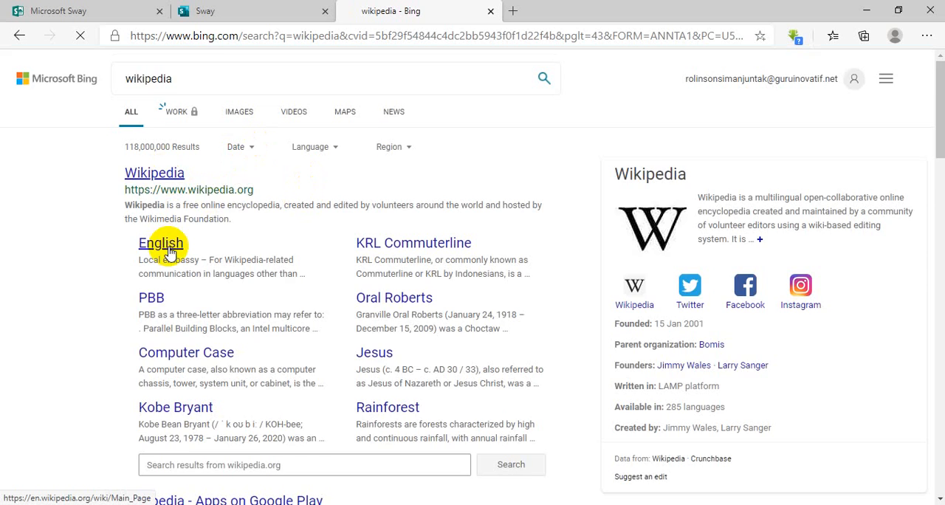
scroll(163, 244, "down", 5)
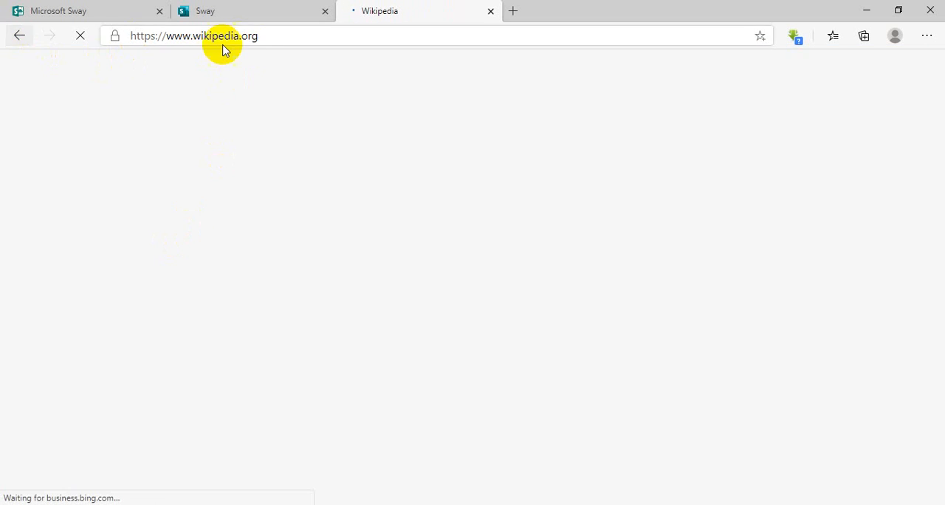
left_click(20, 35)
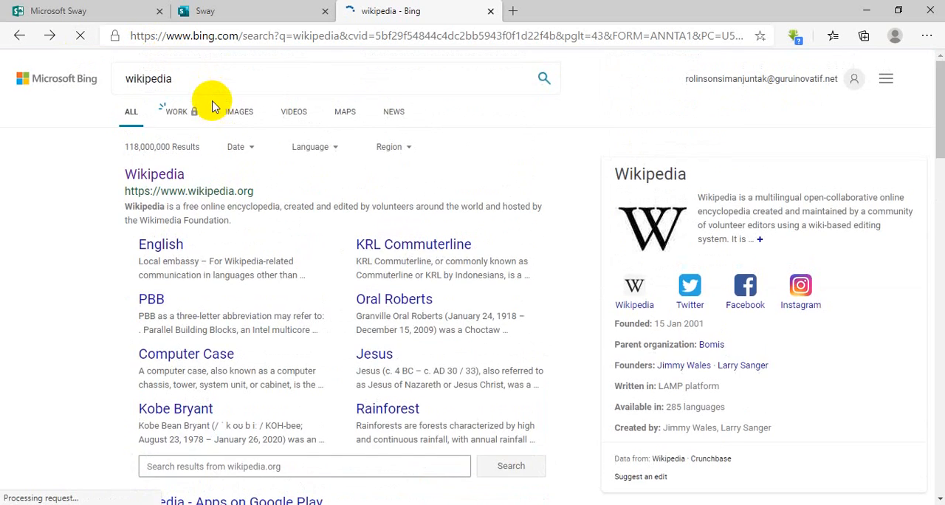
Refine the web search to "wikipedia indonesia" and open the main page of Wikipedia bahasa Indonesia.
left_click(214, 74)
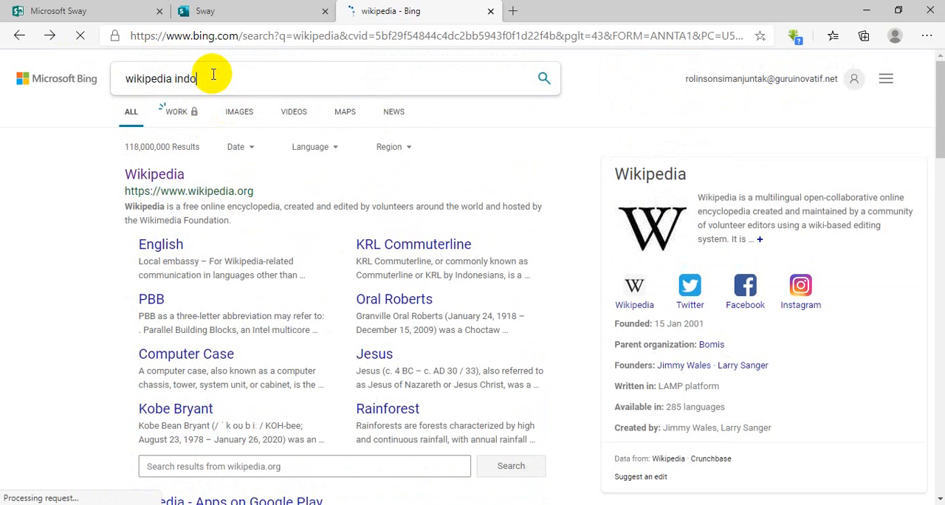
type("indonesia")
key("Return")
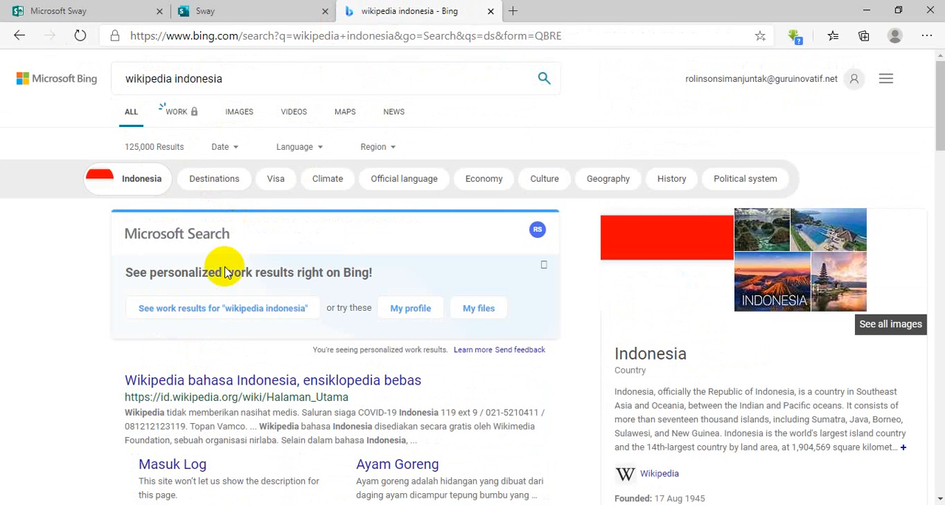
left_click(252, 387)
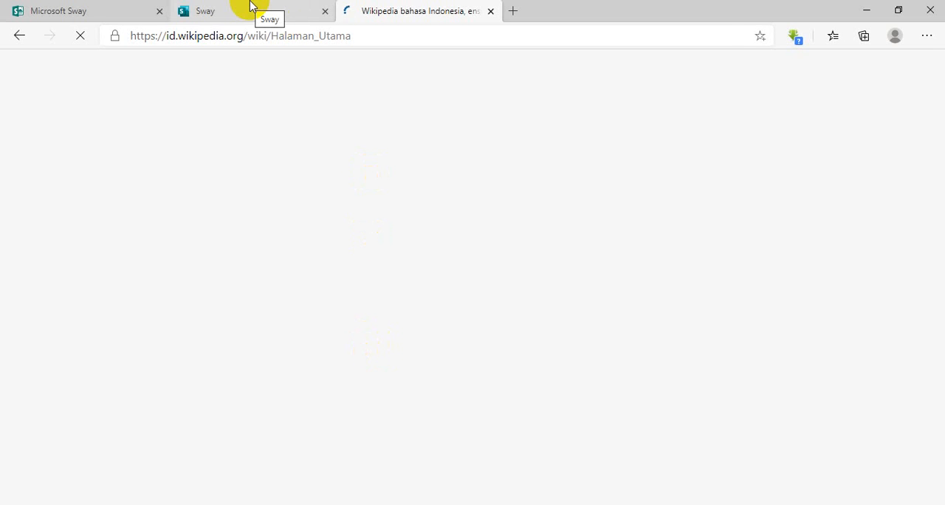
scroll(307, 328, "down", 2)
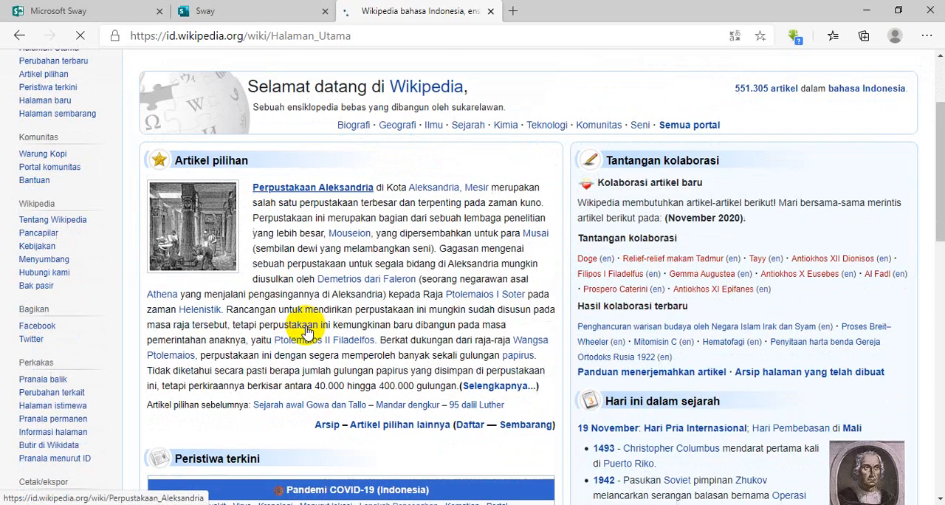
Search Wikipedia for "kerajaan sriwijaya" to open its article.
scroll(259, 158, "up", 2)
left_click(831, 88)
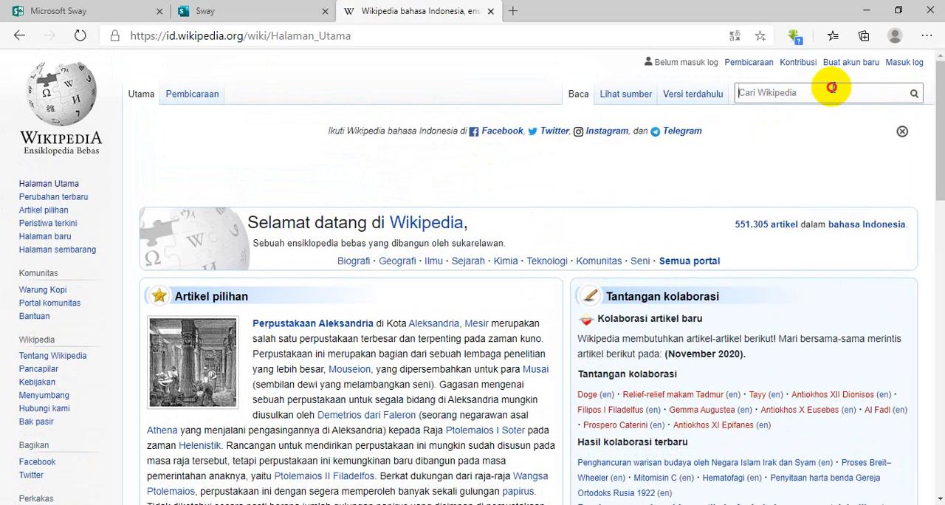
type("kera")
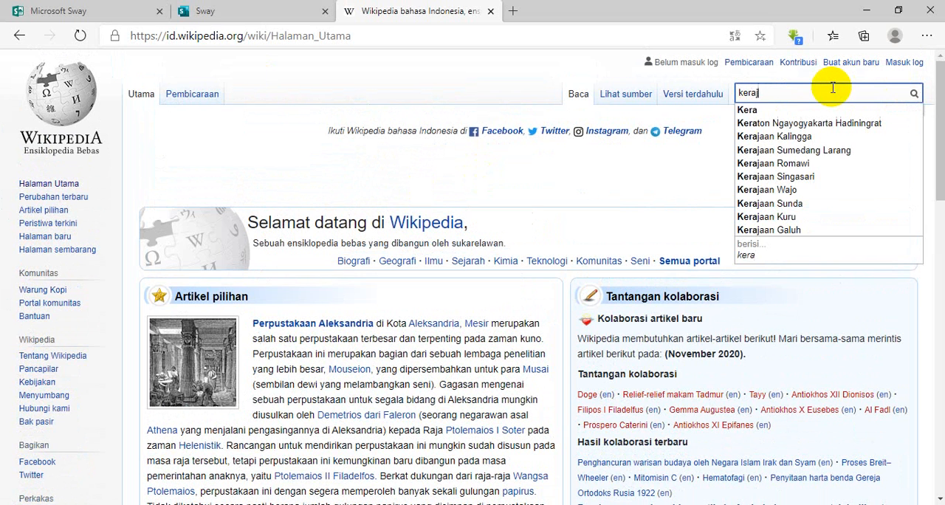
type("jaan sriwijaya")
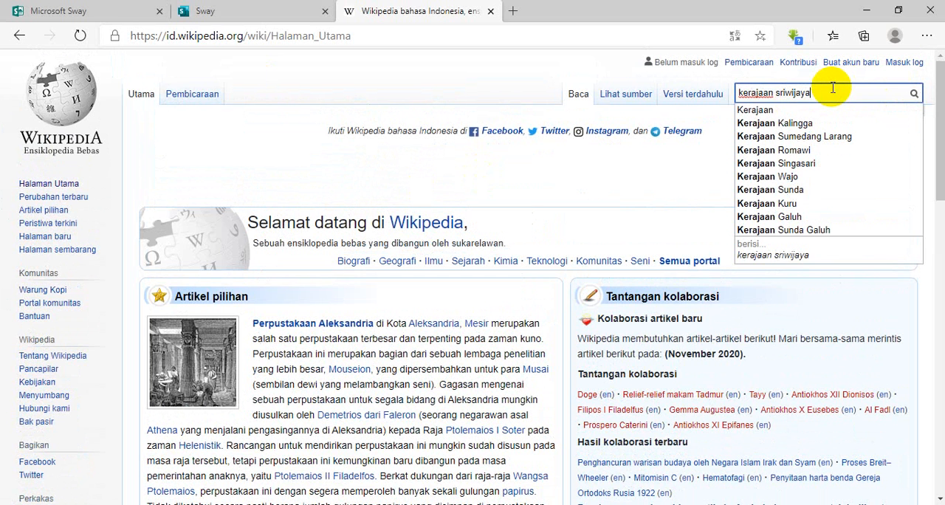
key("Return")
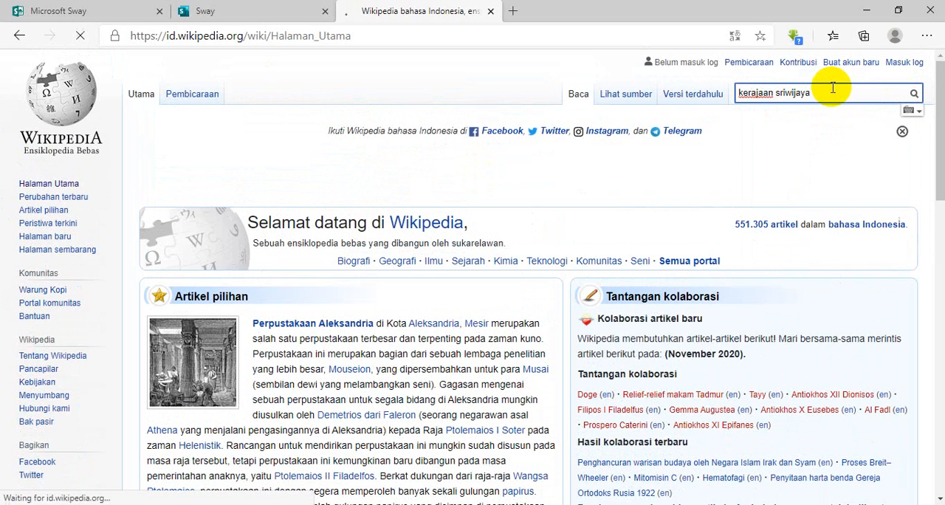
Copy the three introductory paragraphs of the Sriwijaya article.
scroll(628, 209, "down", 1)
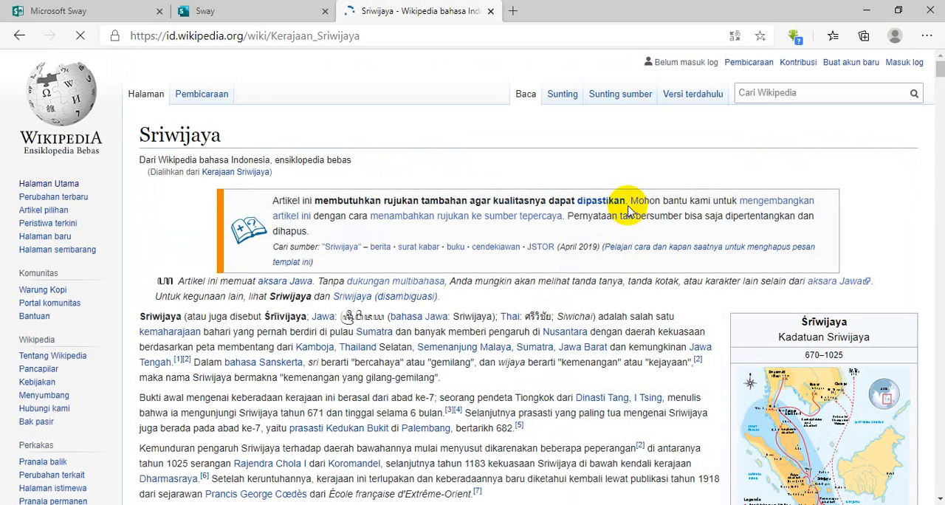
scroll(420, 201, "down", 1)
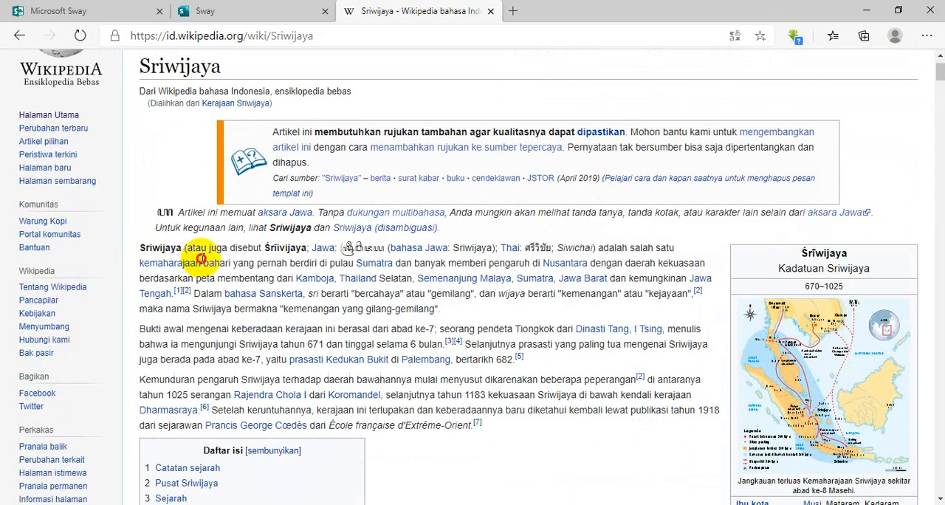
left_click_drag(265, 328, 550, 432)
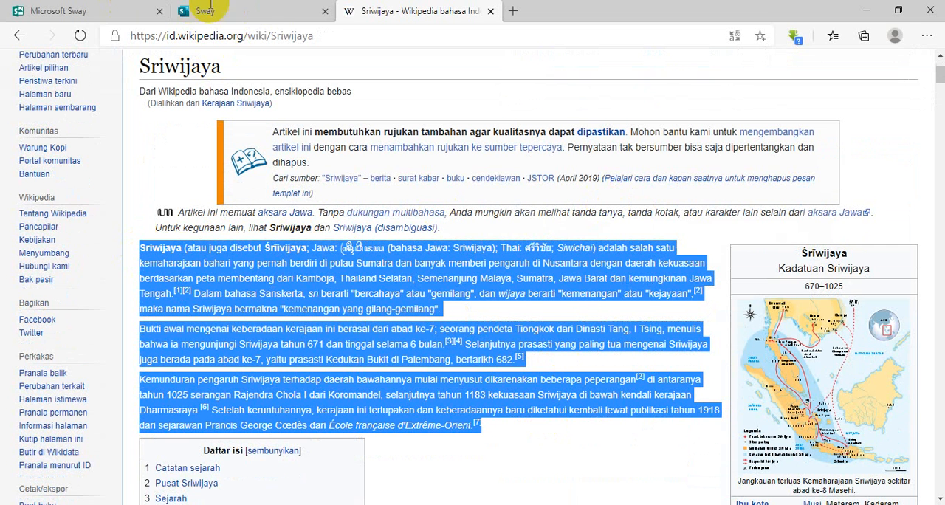
Switch back to the Sway and paste the copied paragraphs into a new text card under the Kerajaan Sriwijaya heading.
left_click(273, 14)
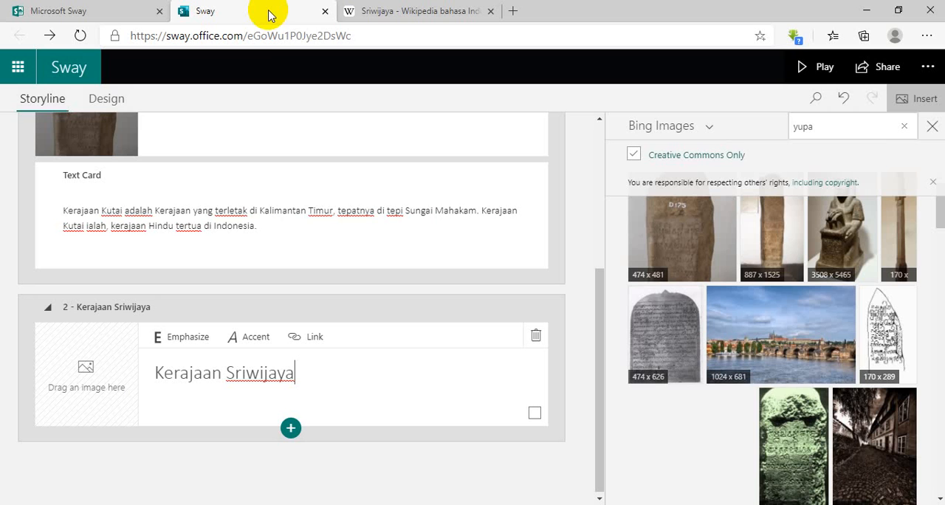
left_click(290, 427)
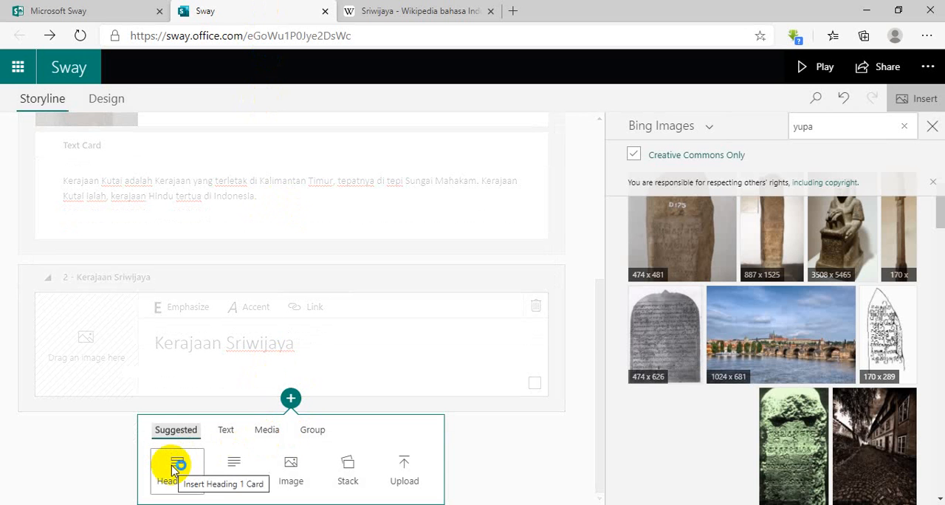
left_click(242, 464)
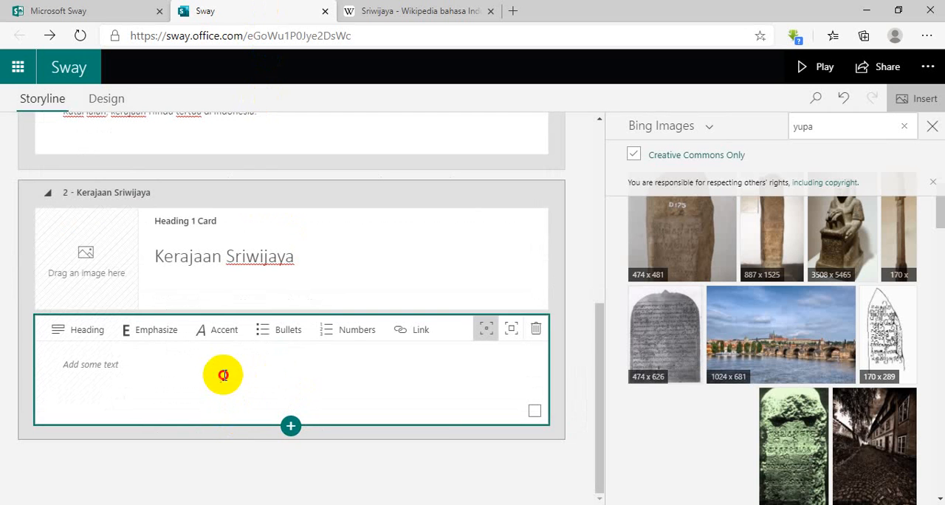
left_click(222, 375)
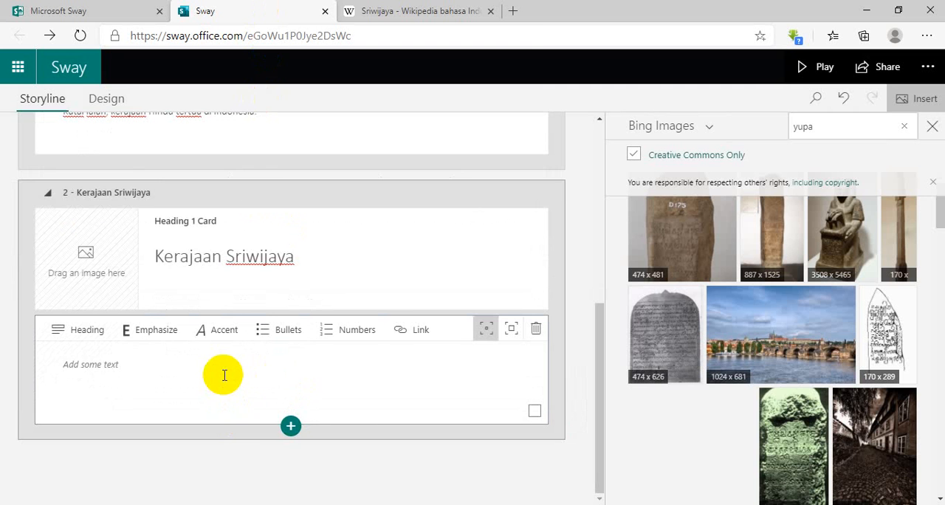
key("ctrl+v")
scroll(224, 375, "down", 2)
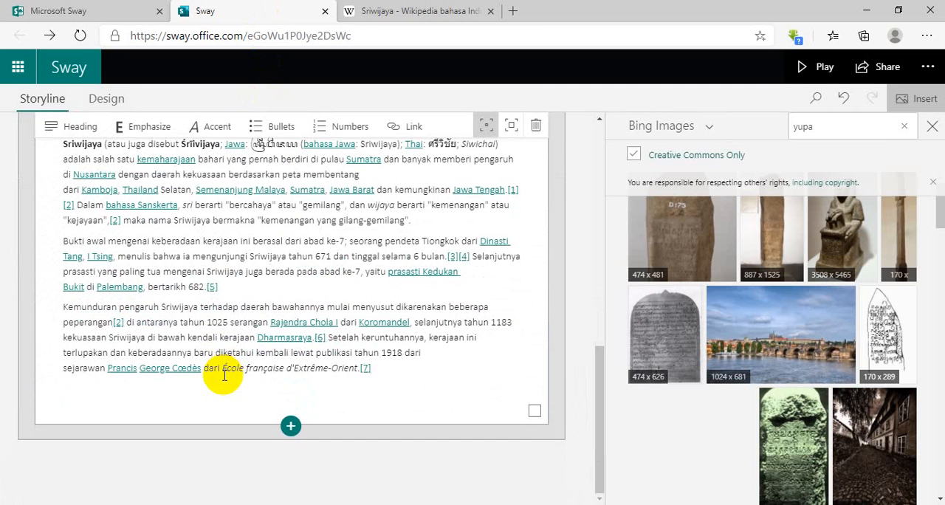
Add the source line "(Sumber: Wikipedia Indonesia)" below the pasted paragraphs in the Sriwijaya text card.
key("Return")
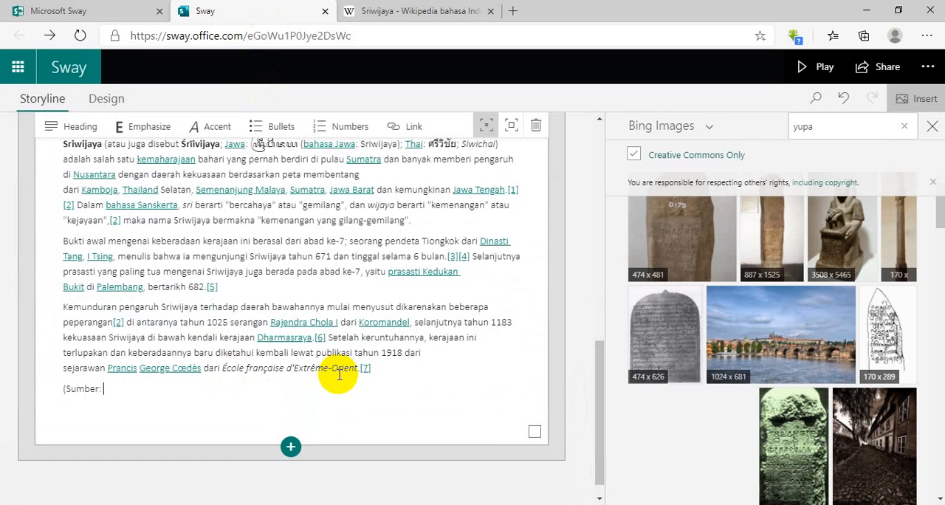
type("(Sumber: Wikipedia Indonesia")
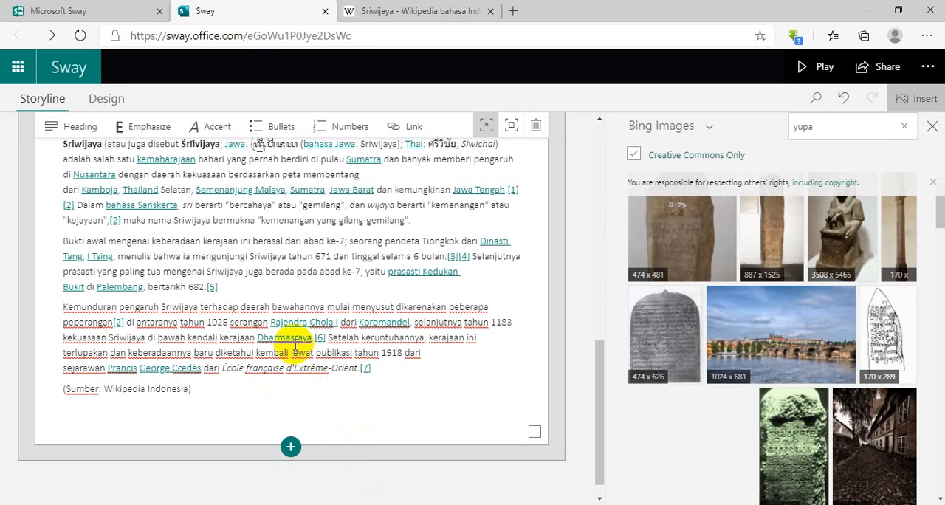
scroll(313, 338, "up", 3)
scroll(331, 347, "down", 2)
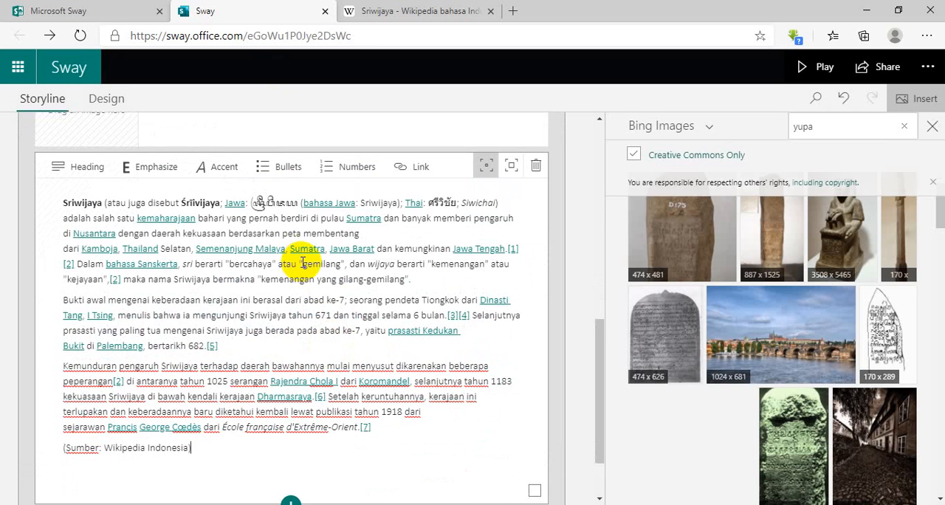
Add a third Heading 1 card after the Sriwijaya text card and enter "Kerajaan Mataram Kuno".
scroll(310, 295, "down", 2)
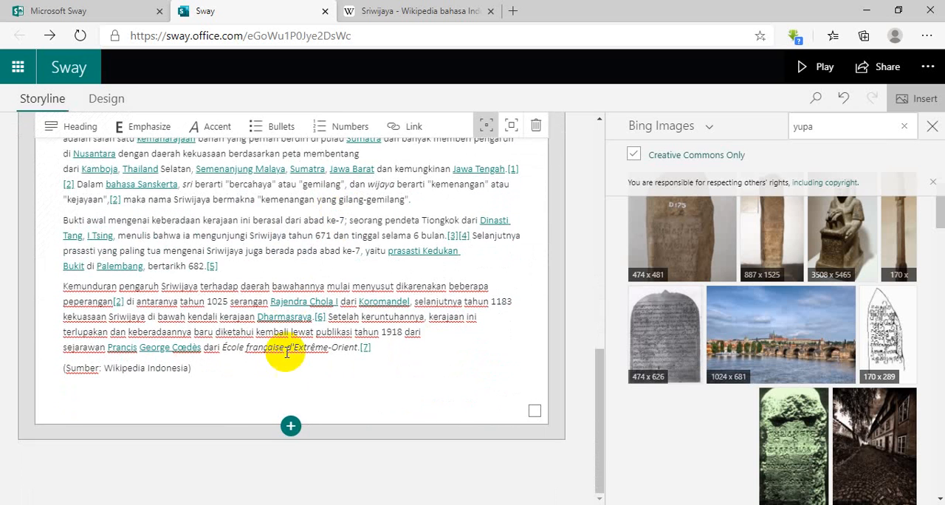
left_click(295, 424)
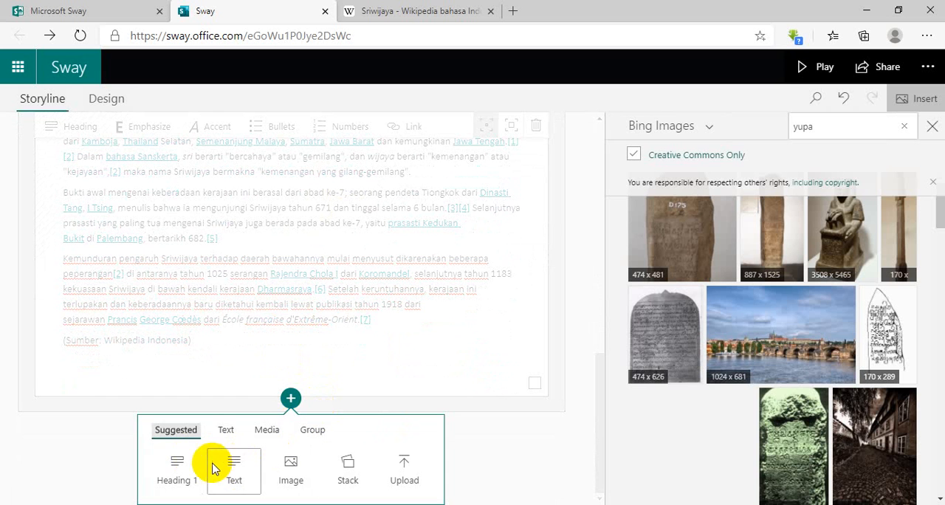
left_click(172, 470)
left_click(251, 385)
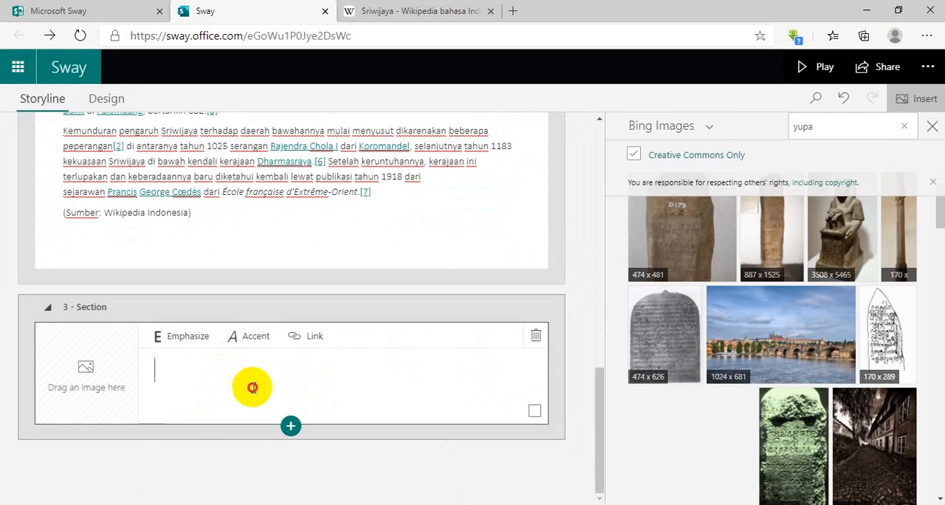
type("Keraajan")
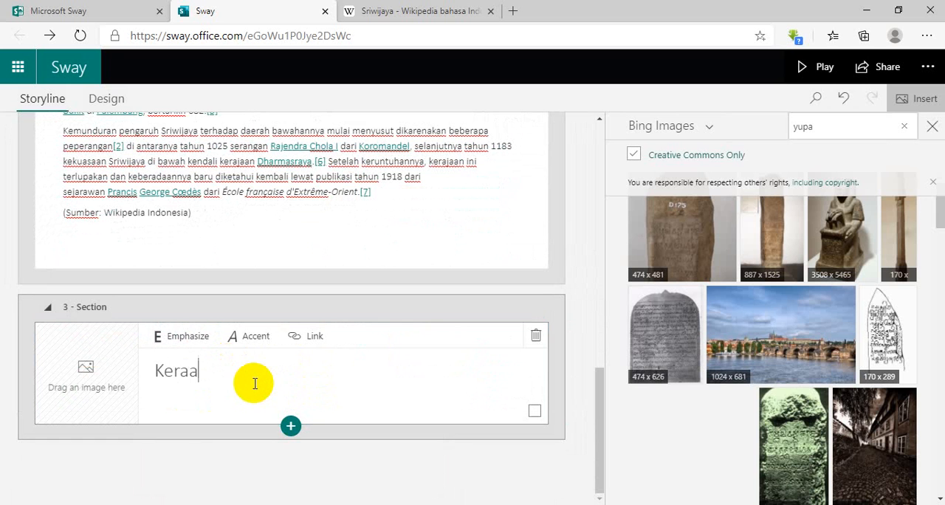
key("BackSpace")
key("BackSpace")
key("BackSpace")
key("BackSpace")
type("jaan M")
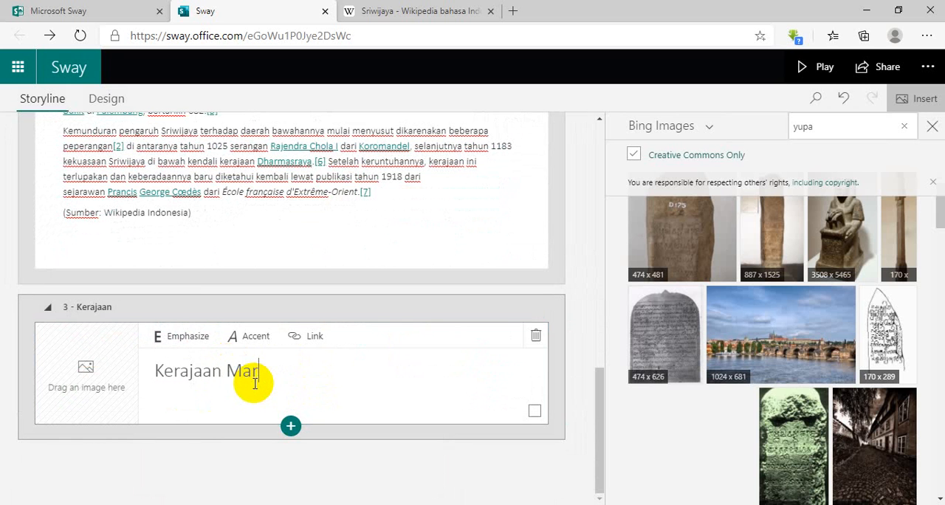
type("ataram Kuno")
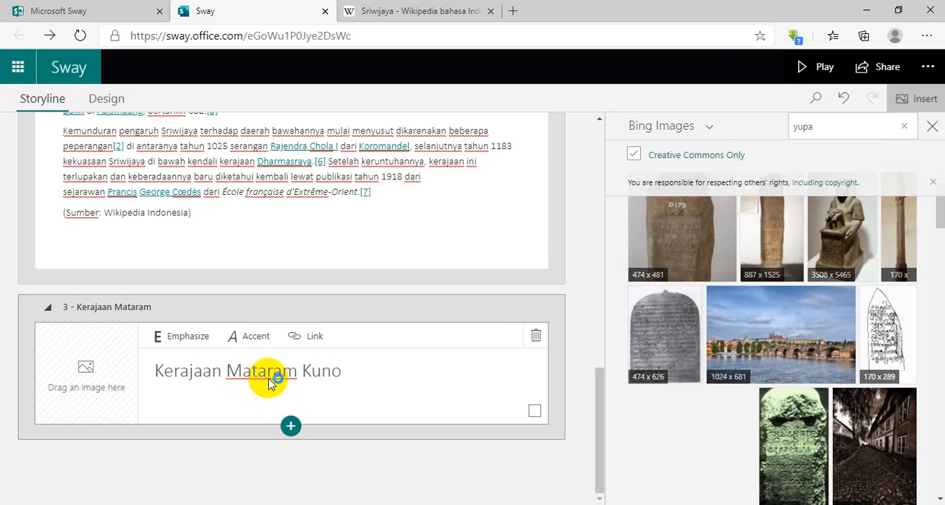
Search Bing Images for "prambanan" in place of the previous image search.
double_click(808, 127)
scroll(558, 267, "up", 4)
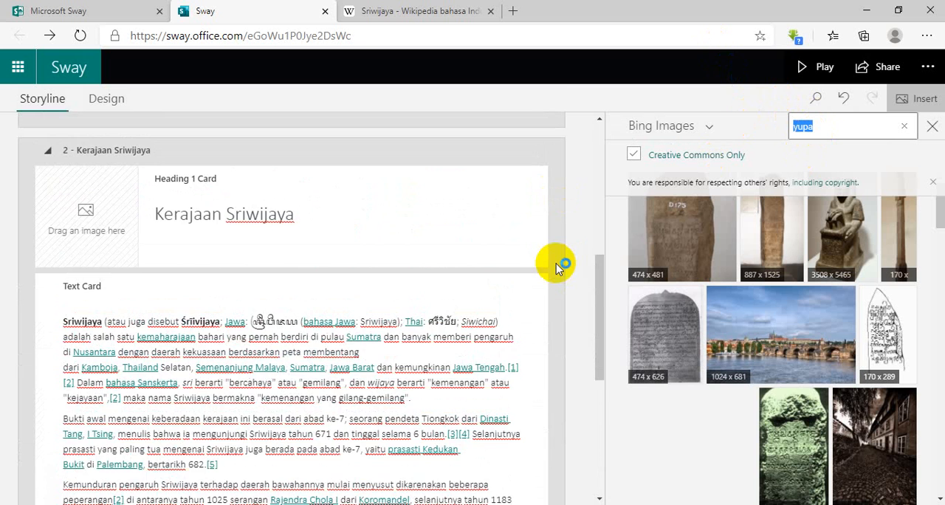
scroll(559, 264, "down", 5)
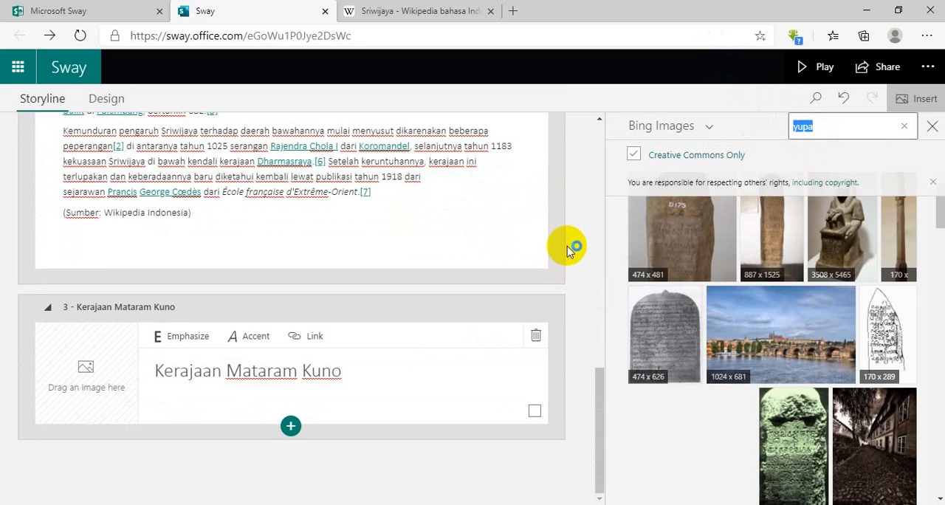
key("BackSpace")
type("prambanan")
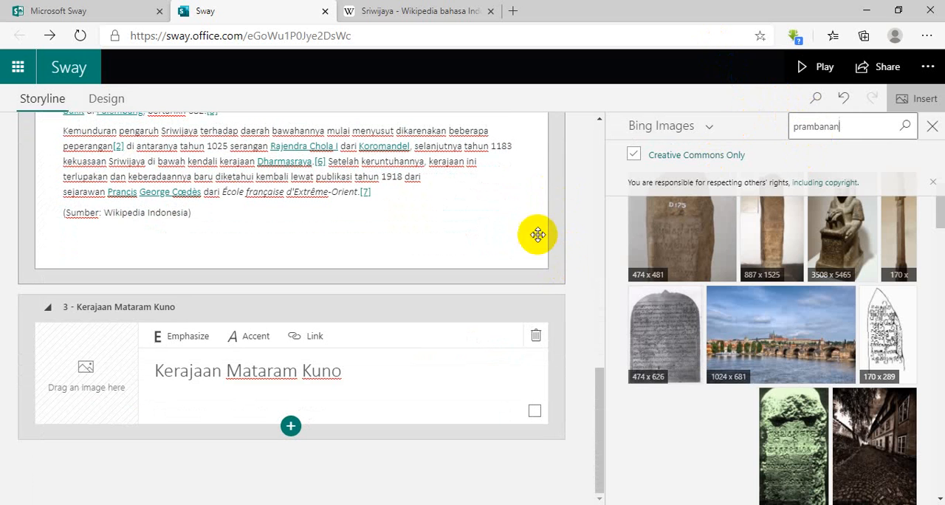
key("Return")
scroll(362, 228, "up", 10)
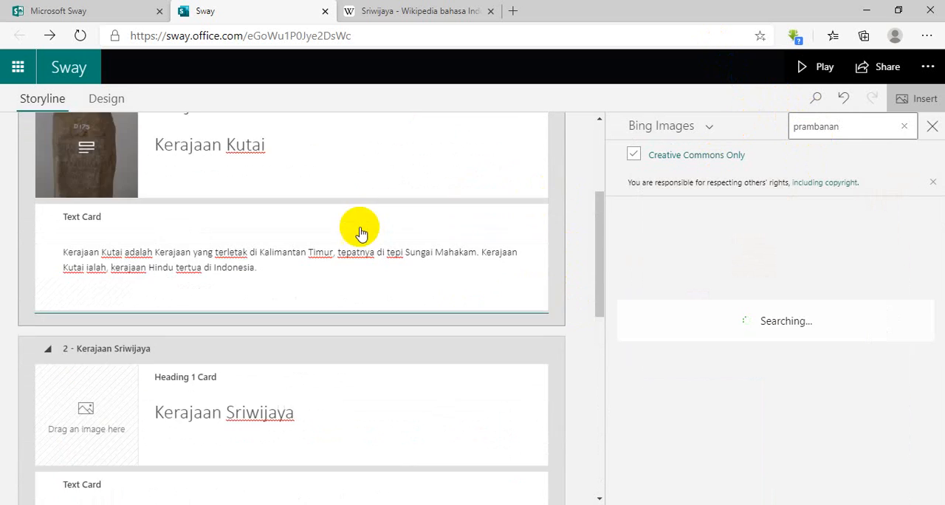
Use the 1200 x 814 Prambanan temple photo as the background image of the Kerajaan Mataram Kuno heading card.
scroll(308, 287, "down", 4)
scroll(329, 278, "down", 5)
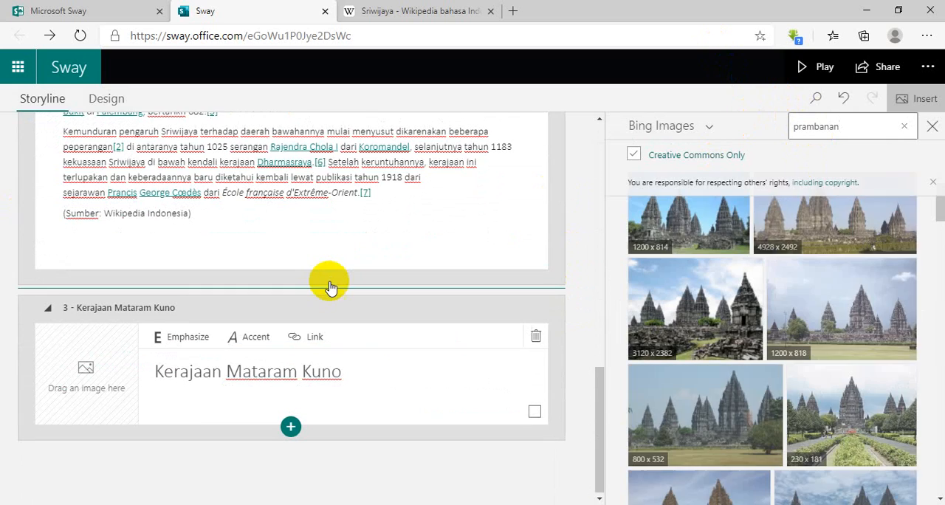
left_click(670, 233)
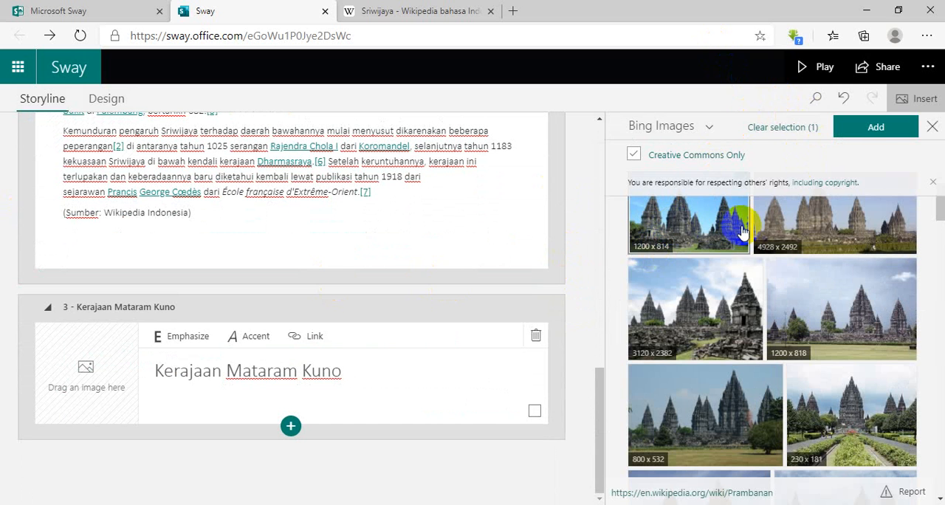
left_click_drag(674, 214, 80, 372)
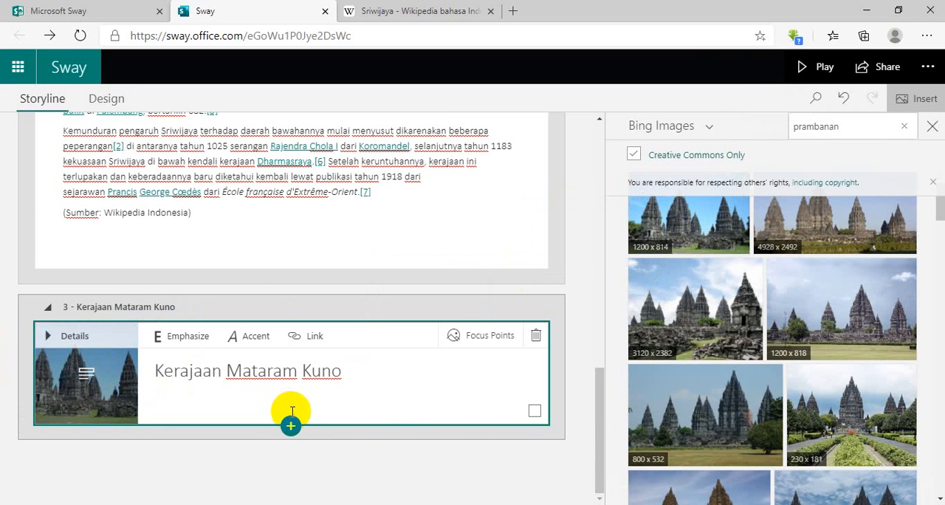
Set the focus points of the Mataram Kuno heading image so that the entire image is important.
left_click(489, 335)
left_click(634, 362)
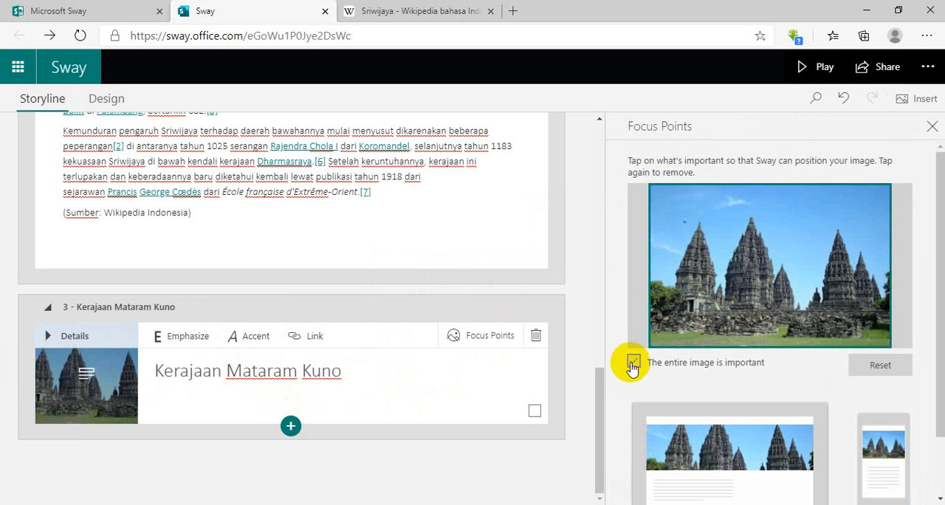
left_click(666, 303)
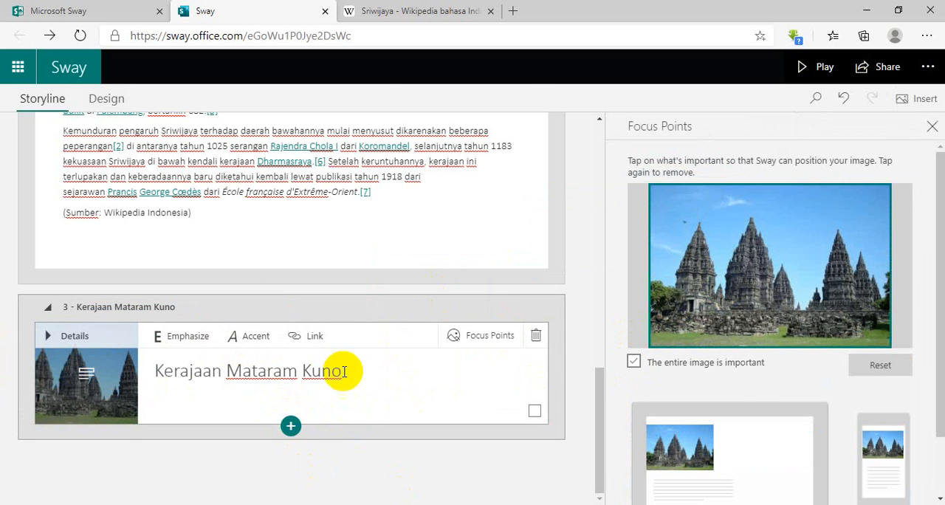
left_click(407, 9)
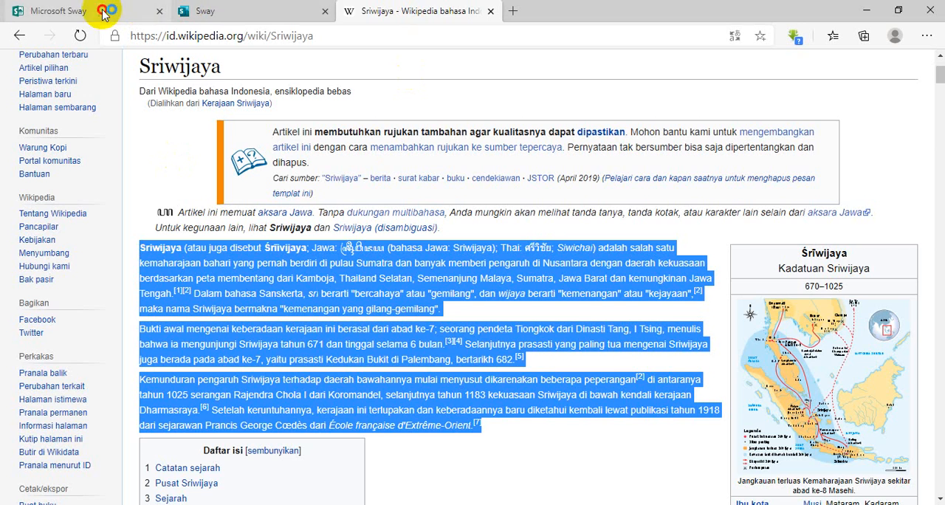
left_click(167, 10)
left_click(228, 10)
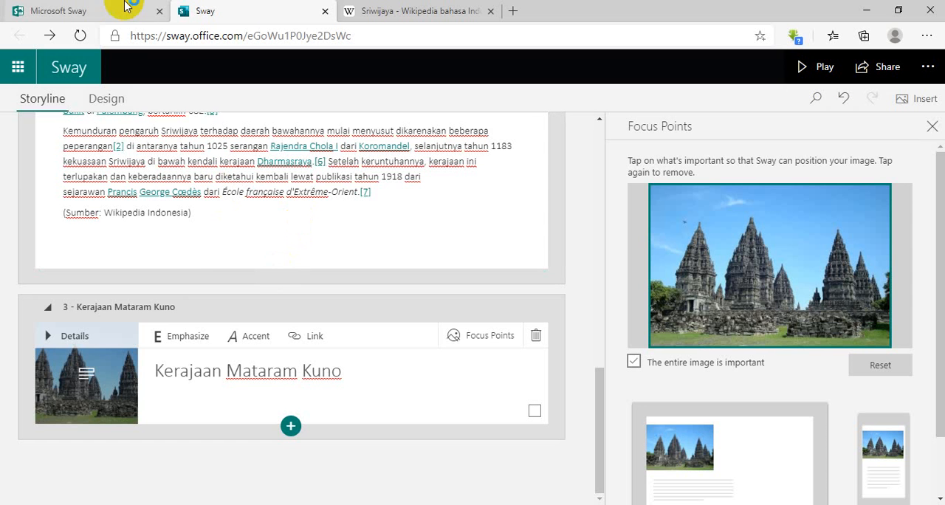
left_click(82, 7)
left_click(214, 9)
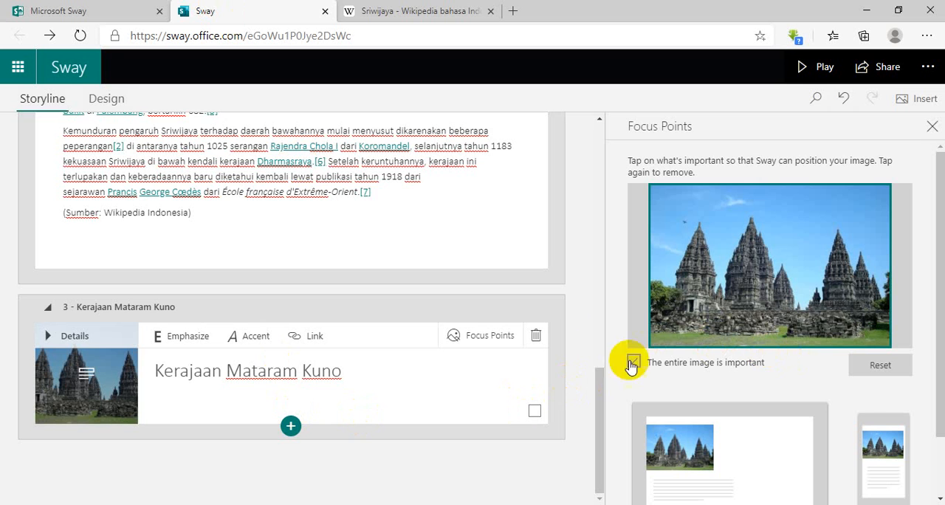
Close the focus point settings and search Indonesian Wikipedia for "kerajaan mataram kuno".
left_click(932, 126)
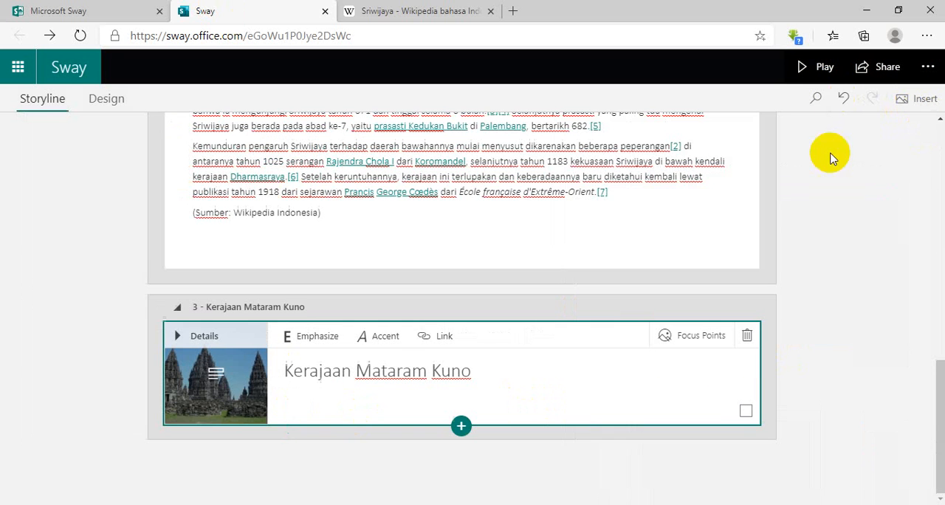
left_click(414, 9)
scroll(828, 145, "up", 2)
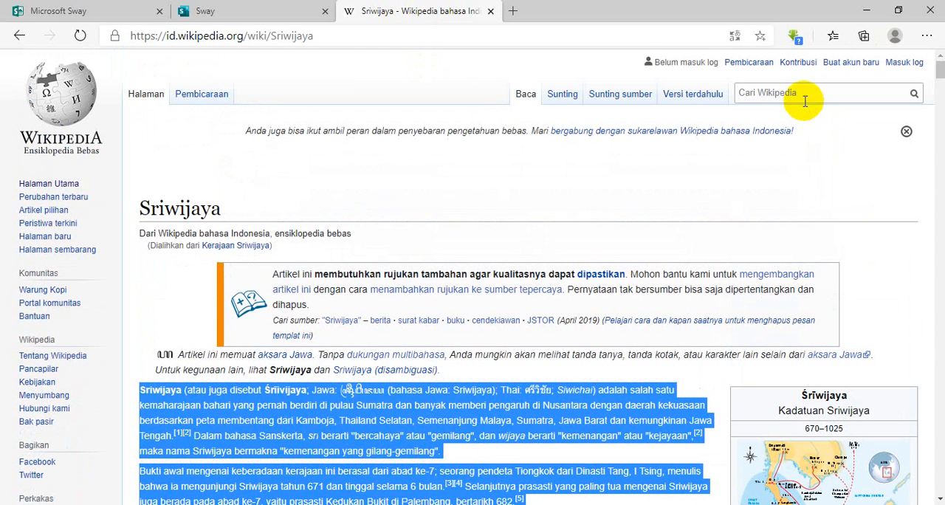
left_click(808, 94)
type("ker")
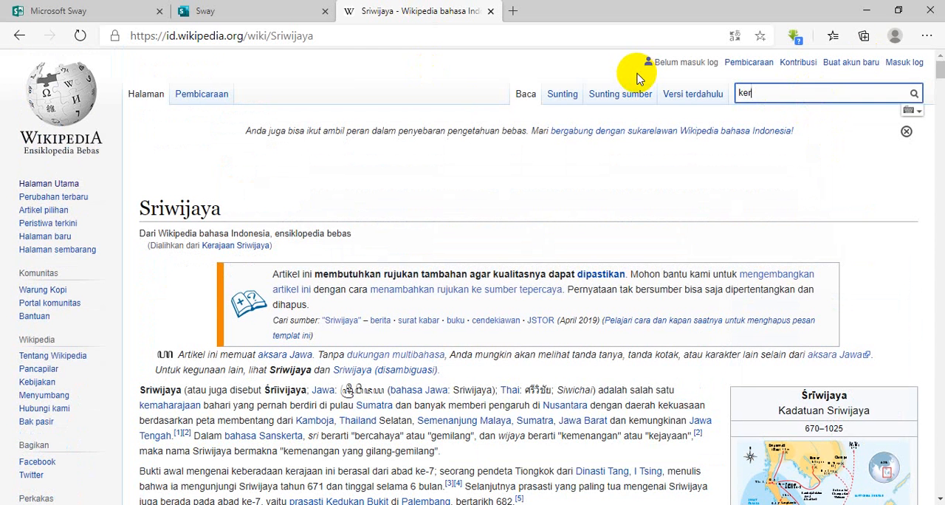
type("ajaan mata")
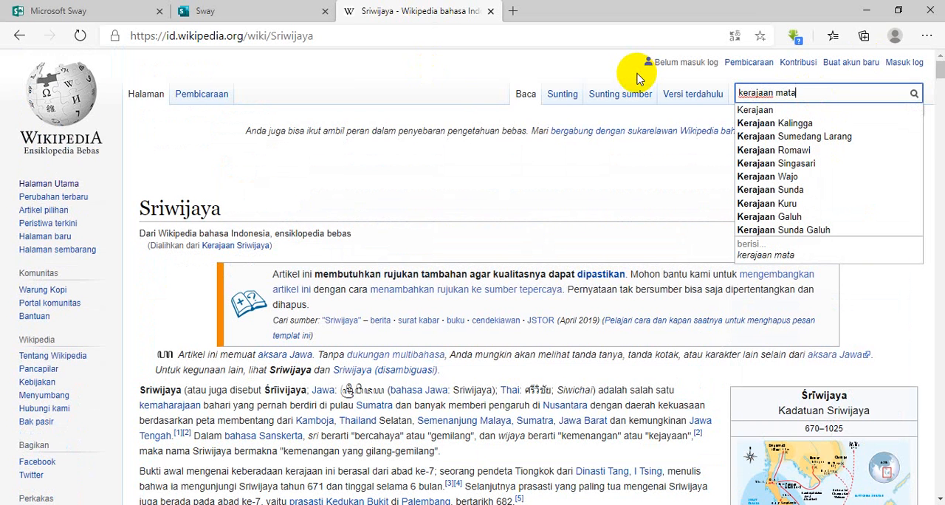
type("ram kun")
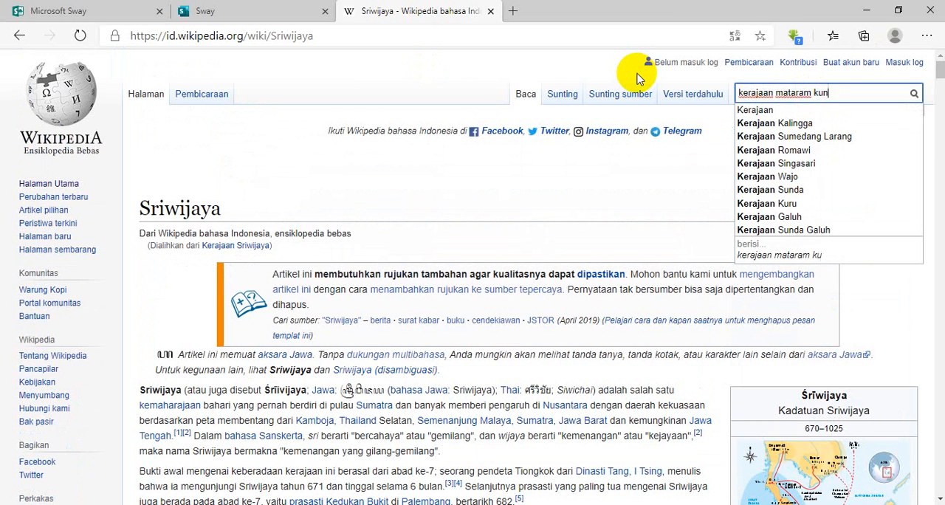
type("o")
key("Return")
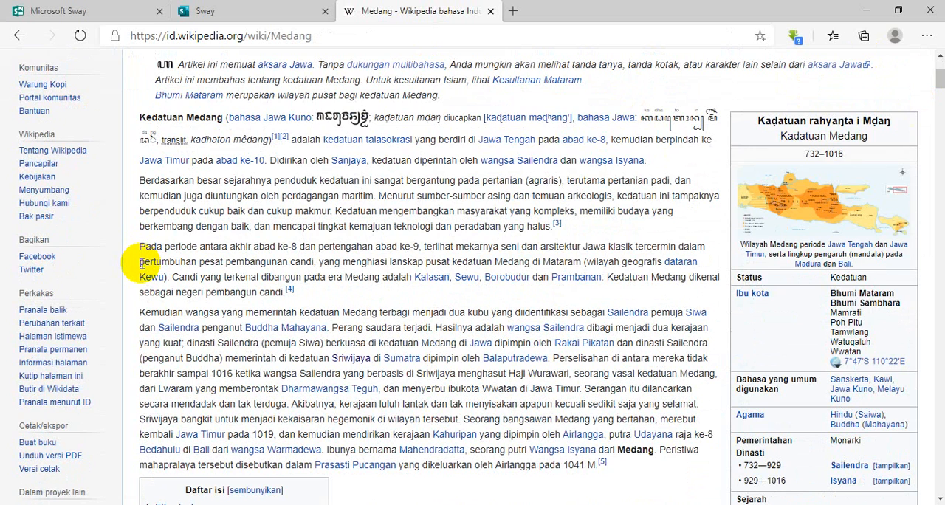
Select and copy the introductory paragraphs of the Medang article, from "Kedatuan Medang" through the paragraph ending in "1041 M.".
scroll(142, 263, "up", 2)
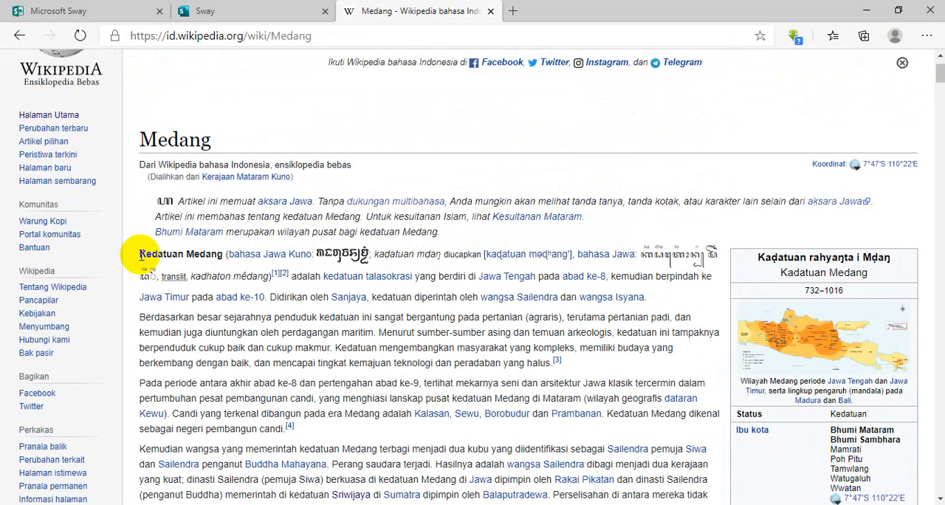
left_click_drag(139, 258, 262, 410)
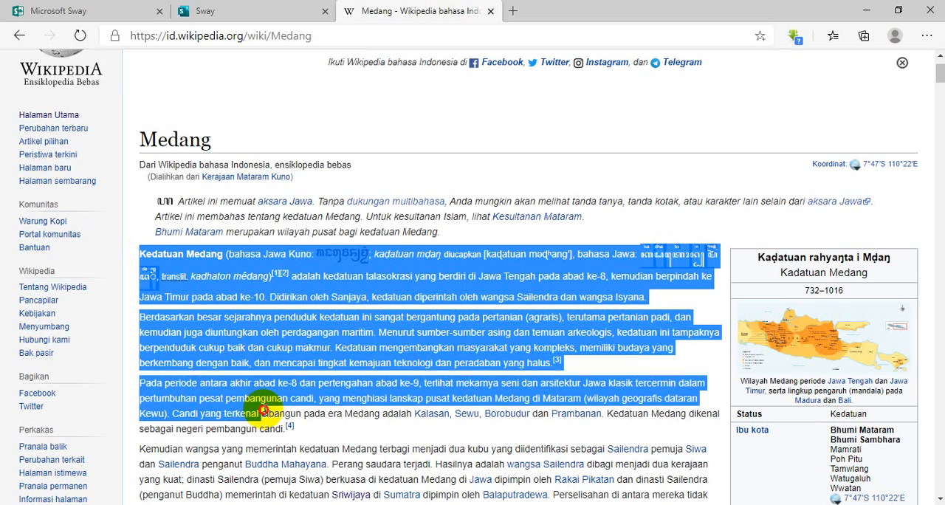
scroll(303, 349, "up", 1)
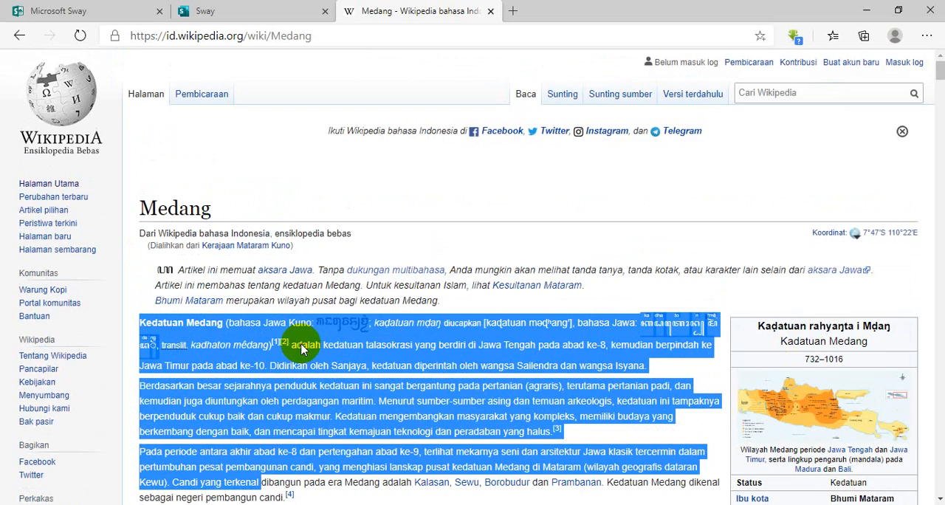
scroll(302, 345, "down", 4)
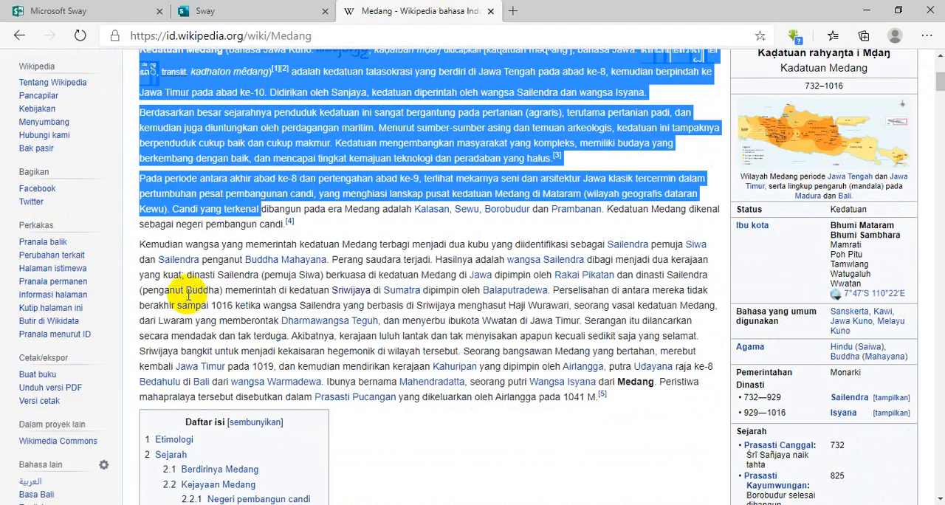
scroll(188, 293, "up", 2)
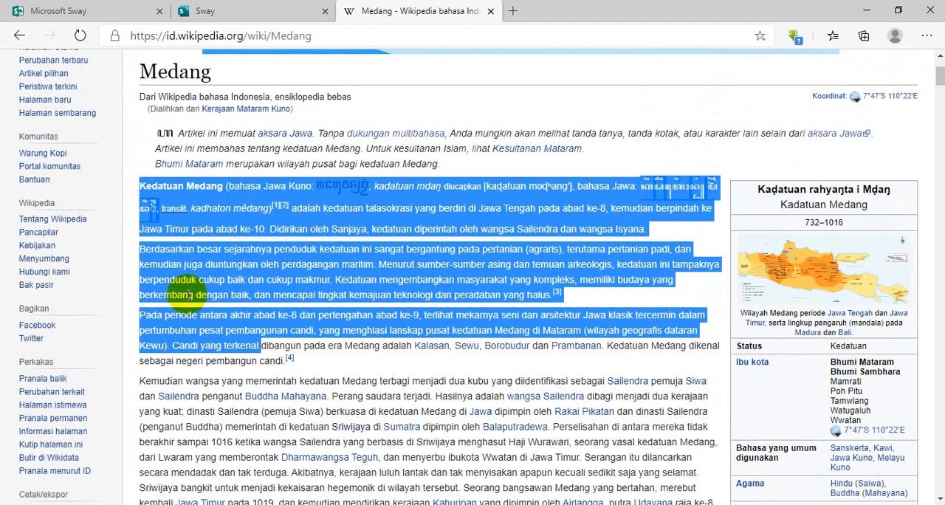
left_click(417, 362)
left_click_drag(143, 192, 631, 273)
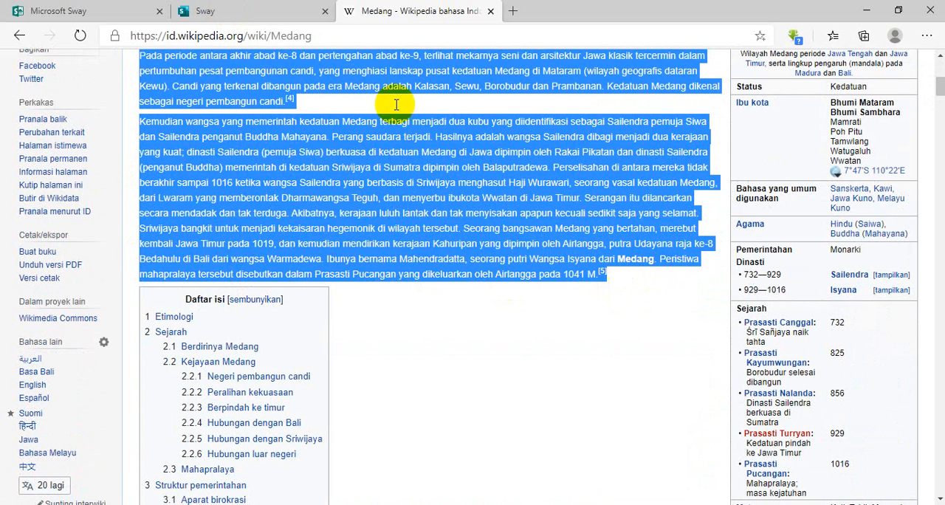
Switch back to the Sway and paste the copied paragraphs into a new text card under the Kerajaan Mataram Kuno heading.
left_click(225, 10)
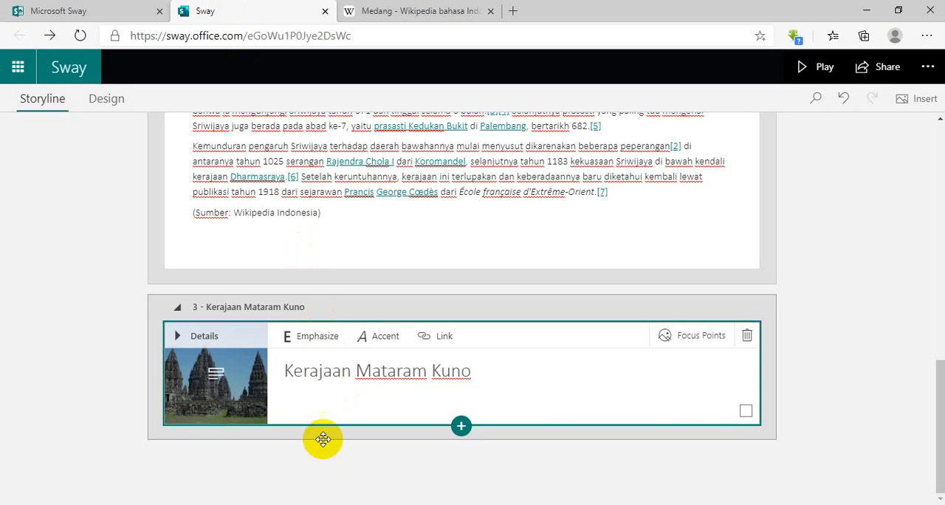
left_click(460, 425)
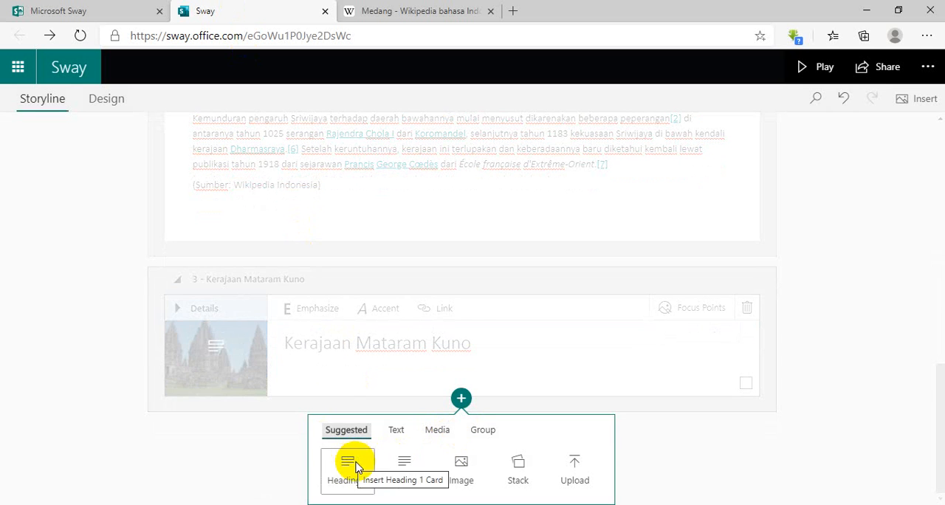
left_click(392, 463)
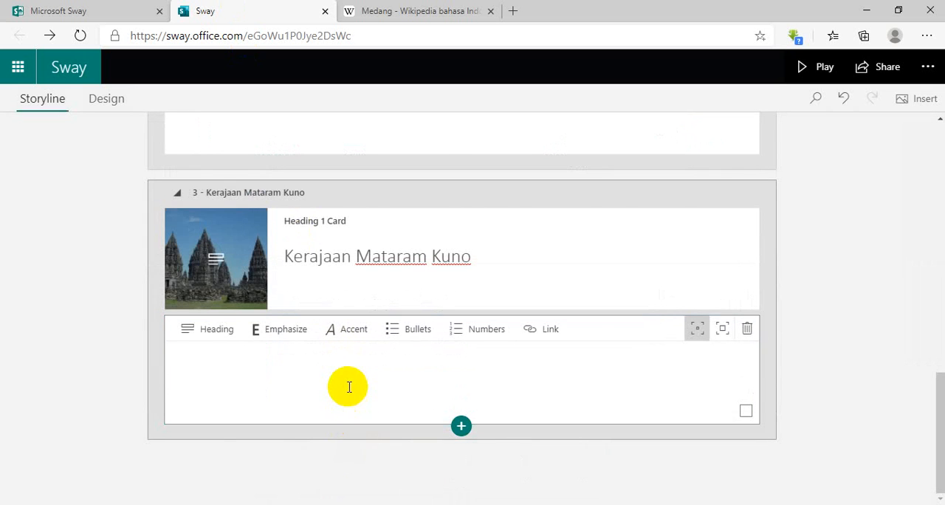
key("ctrl+v")
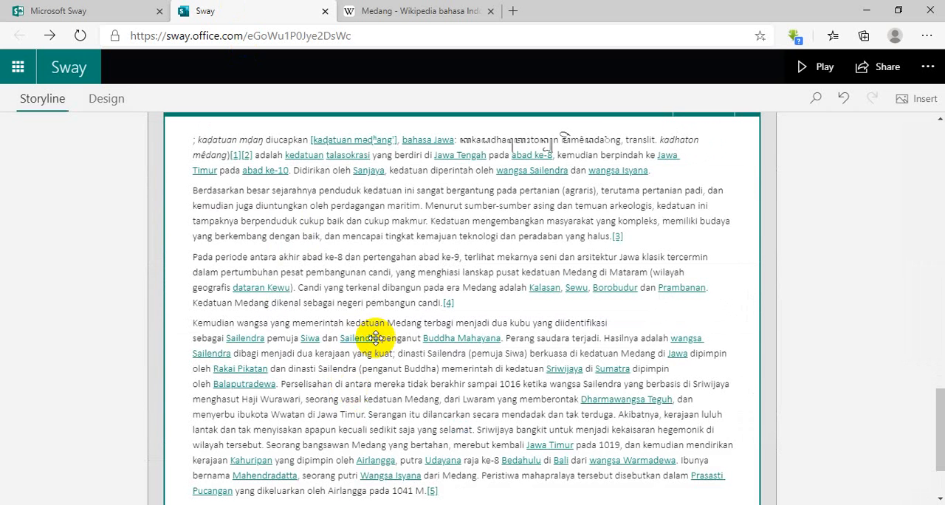
Deselect the long pasted text card and delete the stray Javanese script image card above it.
scroll(376, 337, "down", 6)
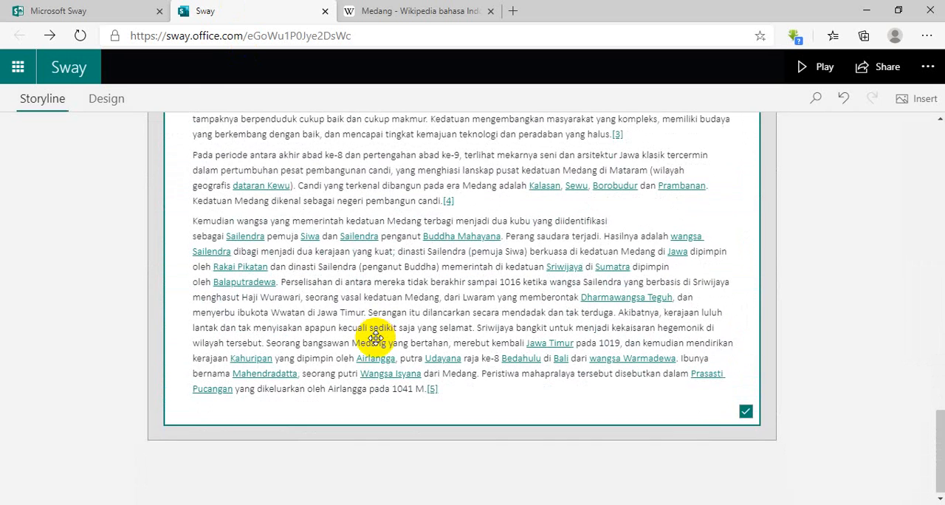
left_click(472, 388)
left_click(448, 394)
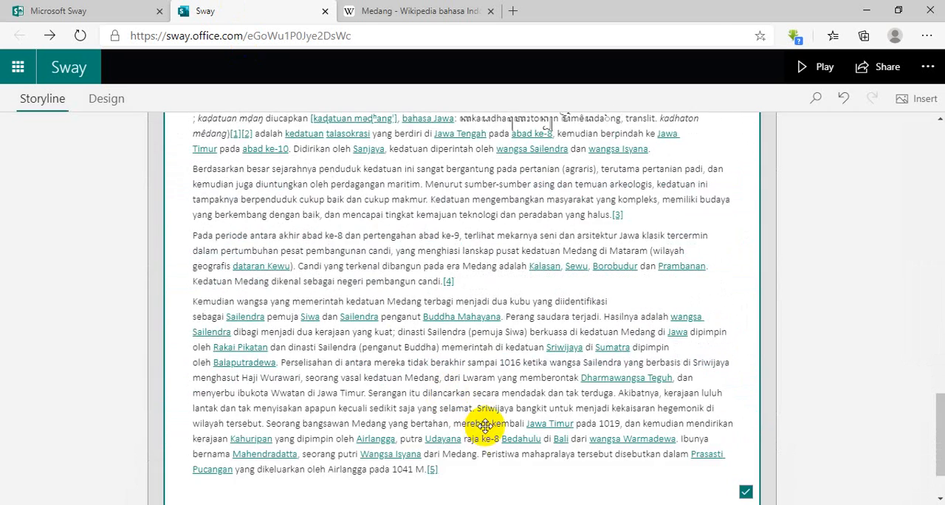
scroll(485, 426, "down", 2)
left_click(745, 411)
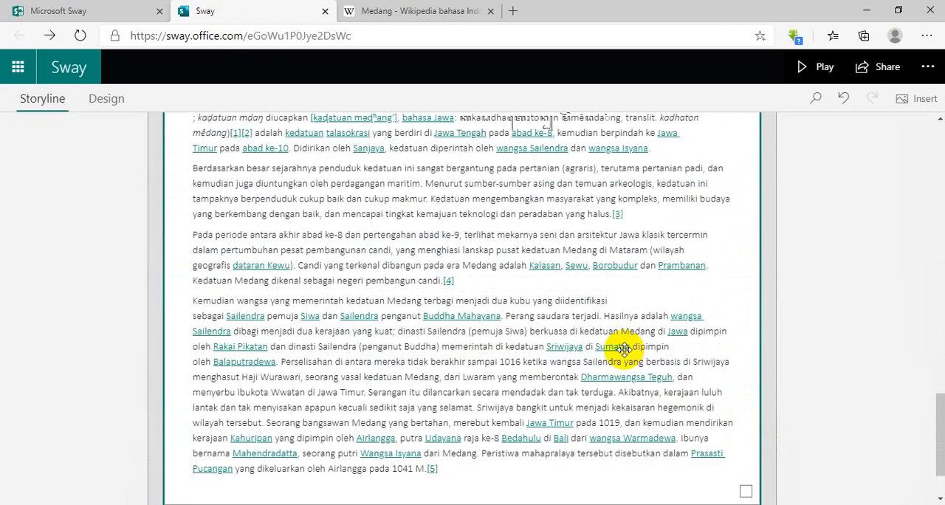
scroll(628, 348, "up", 5)
scroll(624, 348, "down", 3)
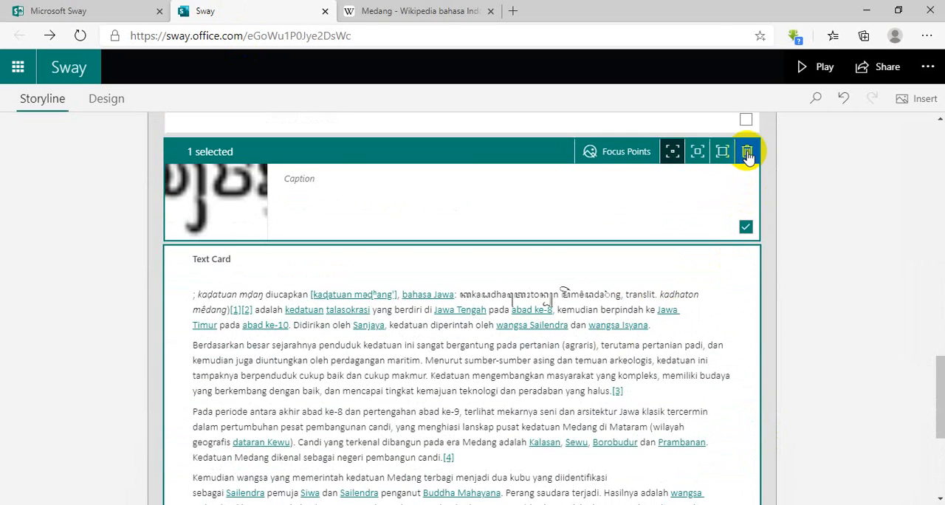
left_click(747, 152)
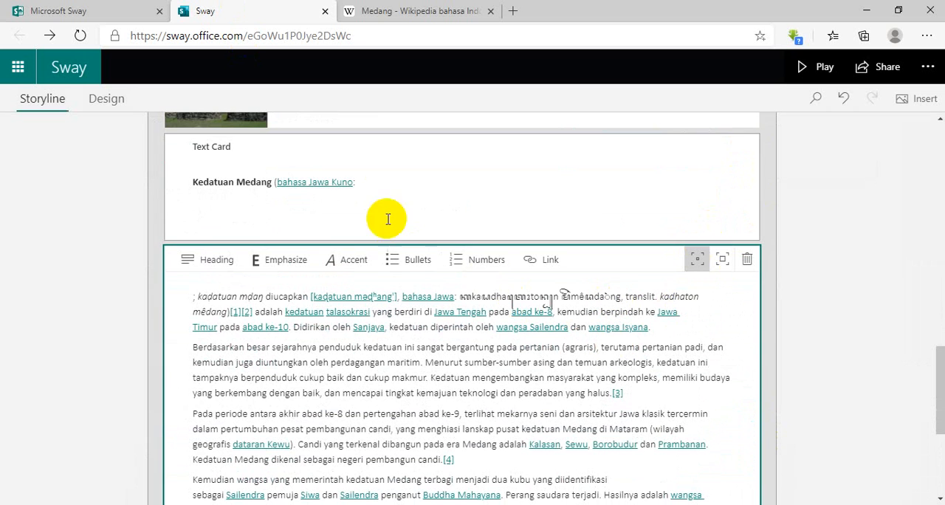
Delete the leftover "(bahasa Jawa Kuno:" from the short text card, keeping only "Kedatuan Medang".
left_click(374, 175)
left_click_drag(369, 179, 283, 177)
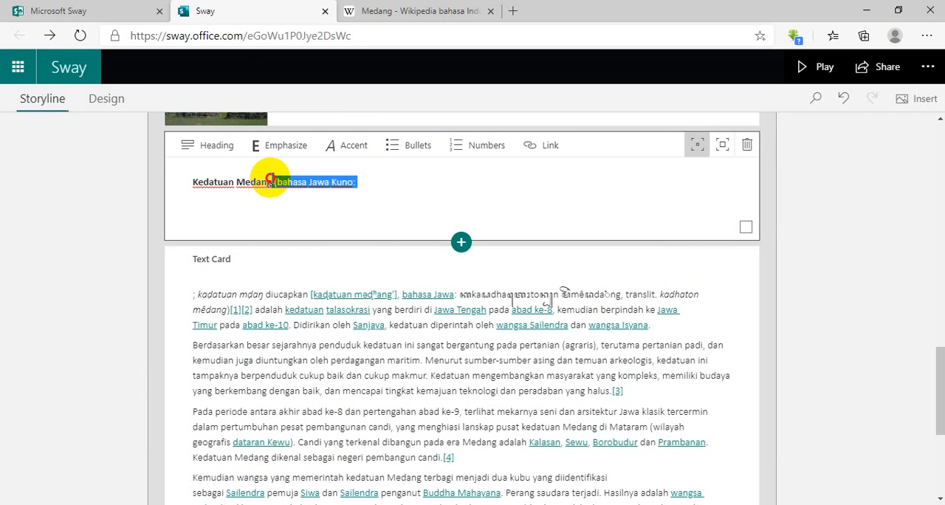
left_click_drag(274, 178, 276, 177)
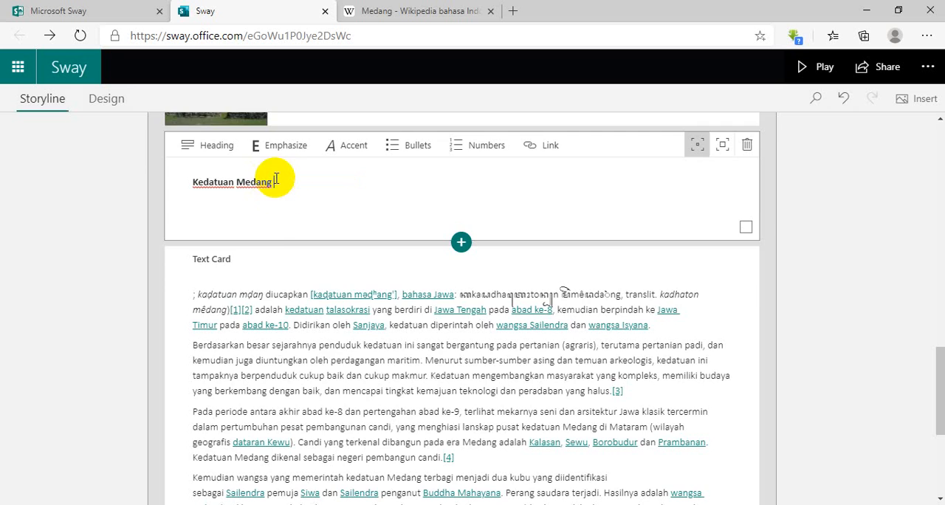
Change the third section's heading to "Kerajaan Medang".
scroll(277, 189, "up", 3)
left_click(475, 266)
left_click_drag(475, 265, 357, 249)
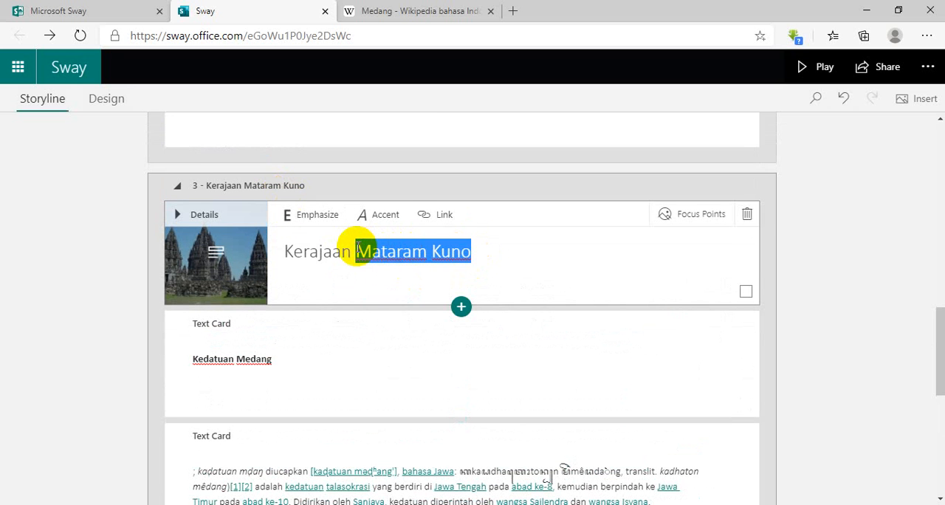
type("Medang")
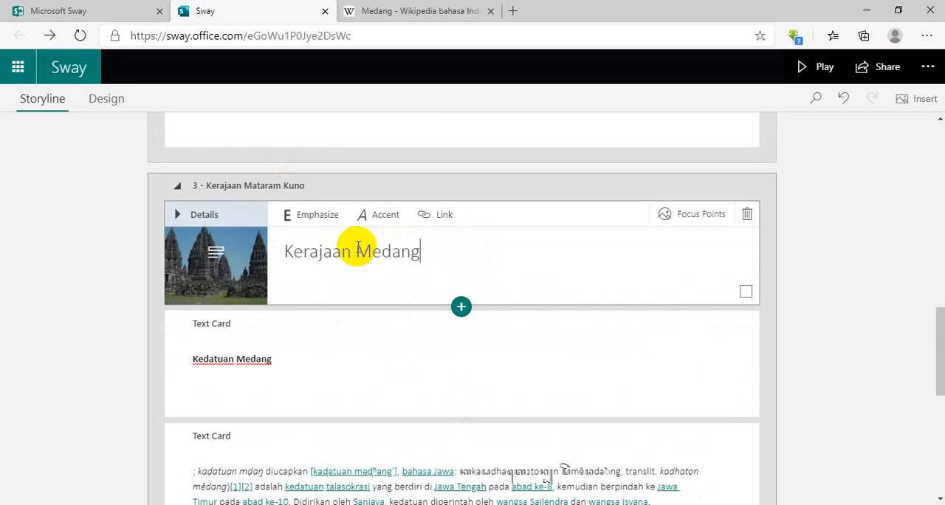
Raise the short "Kedatuan Medang" text card to the next emphasis level and go to the end of the long text card.
left_click(280, 322)
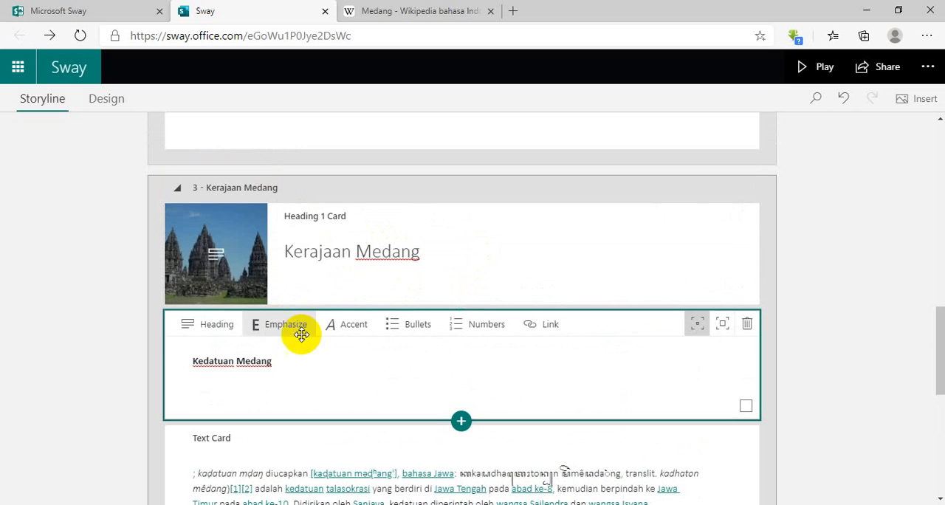
left_click(723, 328)
scroll(569, 327, "down", 5)
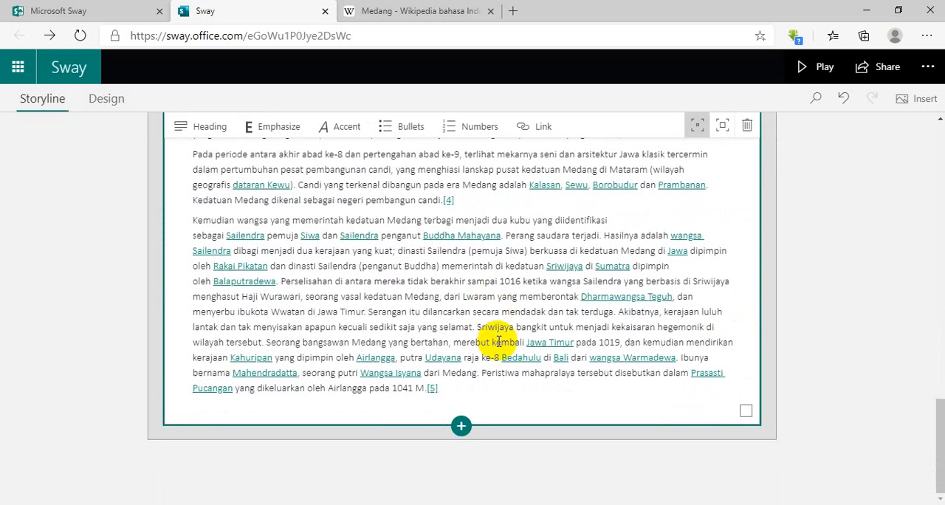
Add the line "Sumber : Wikipedia Indonesia" at the end of the long Medang text card.
left_click(472, 397)
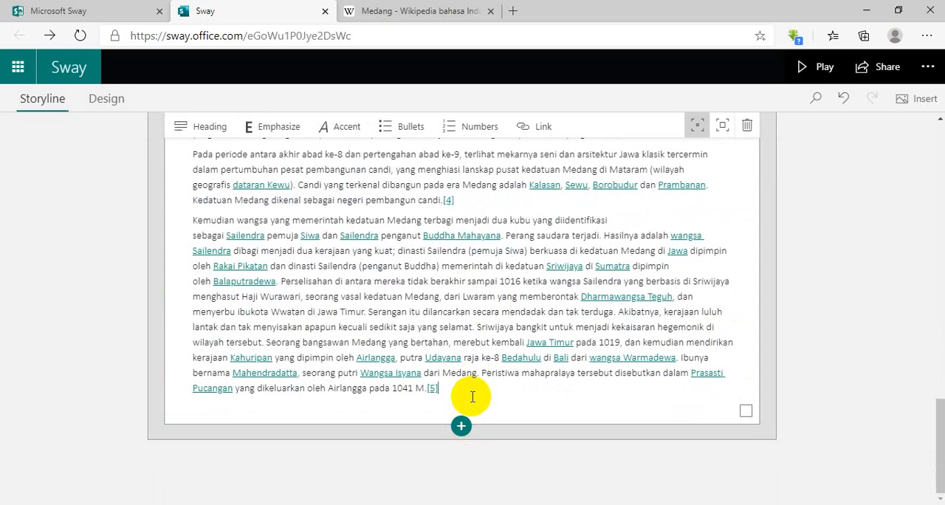
key("Return")
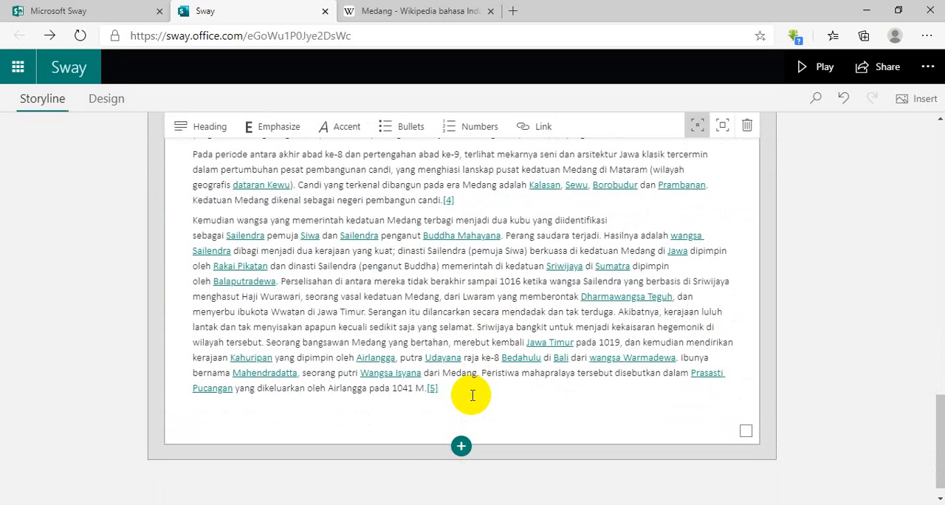
type("Sumber : Wikipedia Indonesia")
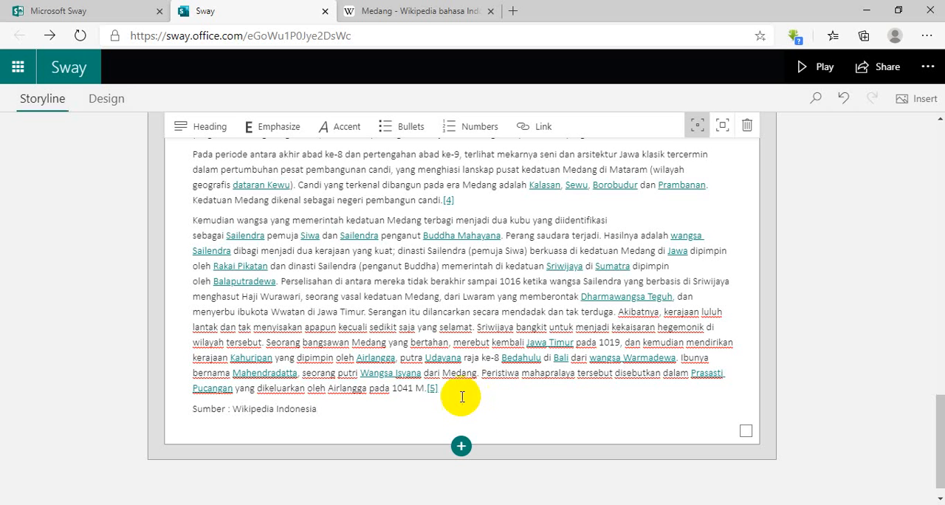
Insert an image card below the Medang text and fill it with the 3120 x 2382 Prambanan photo.
left_click(459, 448)
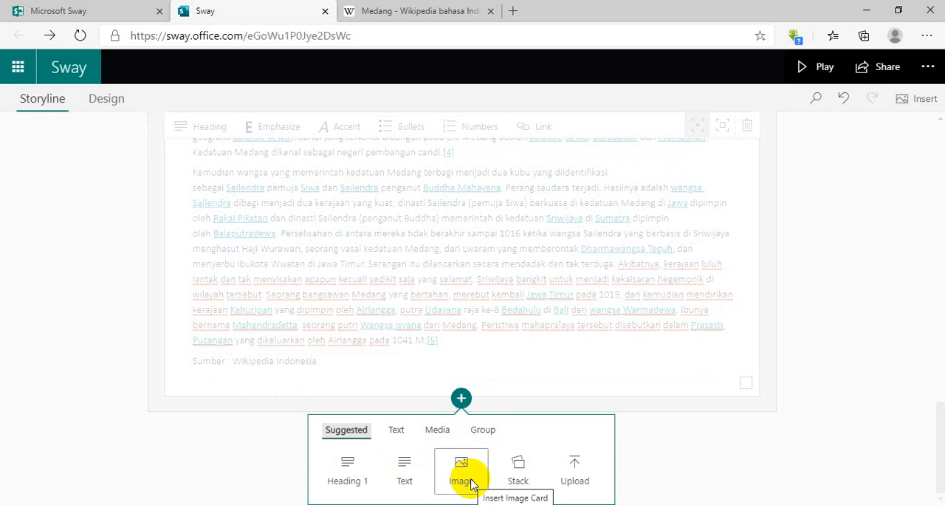
left_click(465, 476)
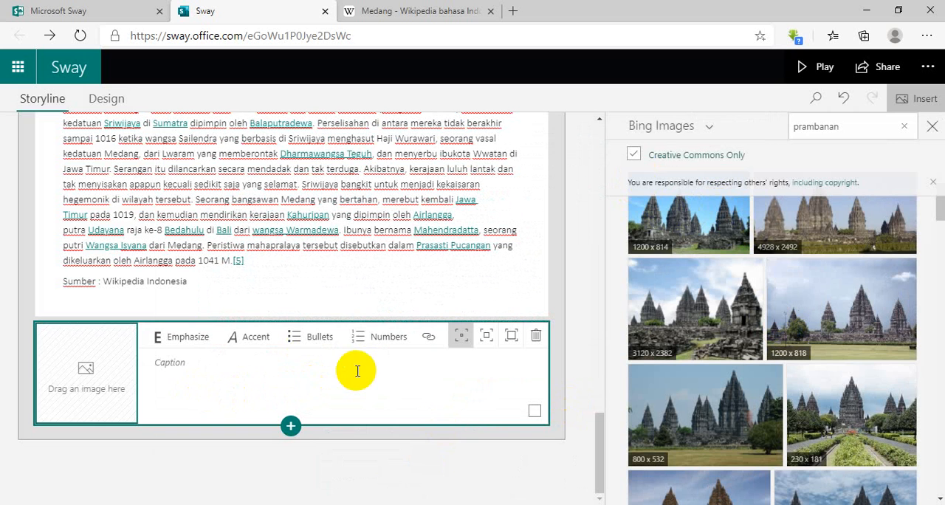
scroll(775, 235, "down", 1)
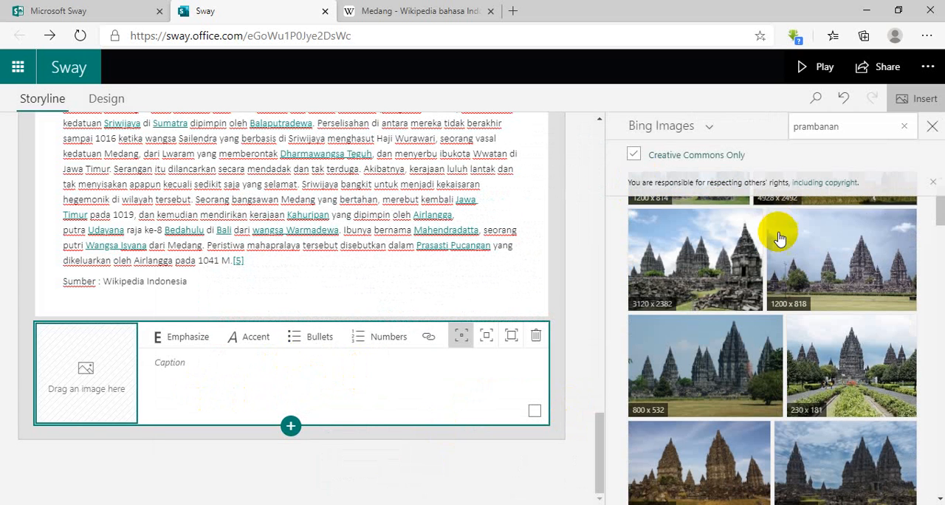
left_click(692, 266)
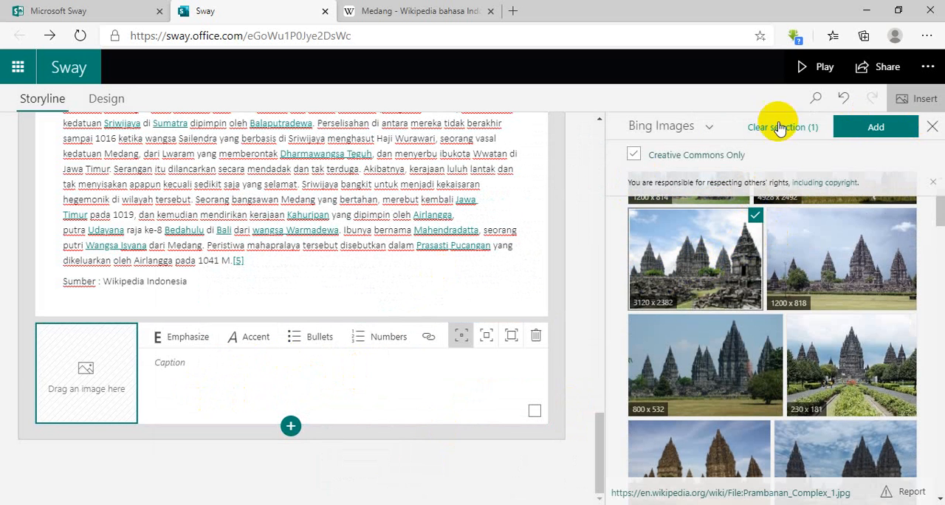
left_click(873, 127)
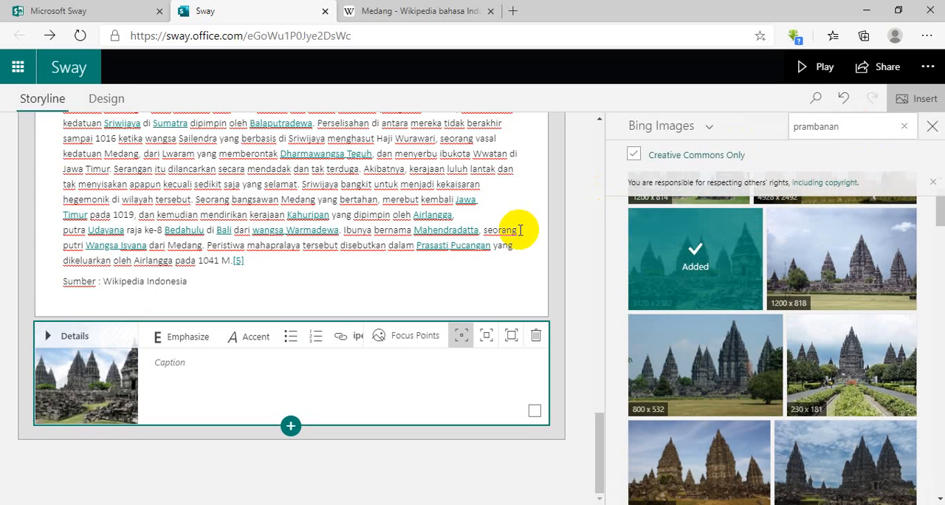
Search Bing Images for "mendut" and add the 1200 x 900 temple photo below the Prambanan card.
scroll(864, 190, "up", 1)
left_click(849, 127)
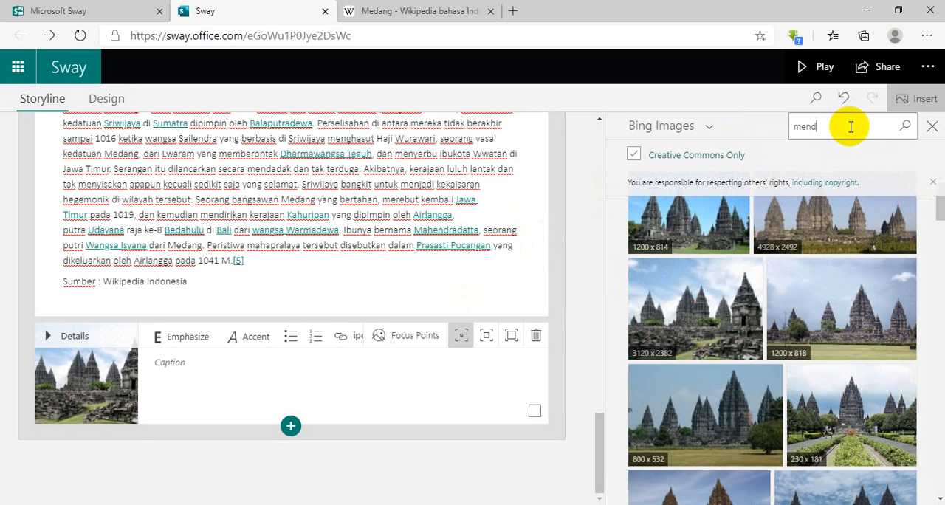
type("mendut")
left_click(904, 126)
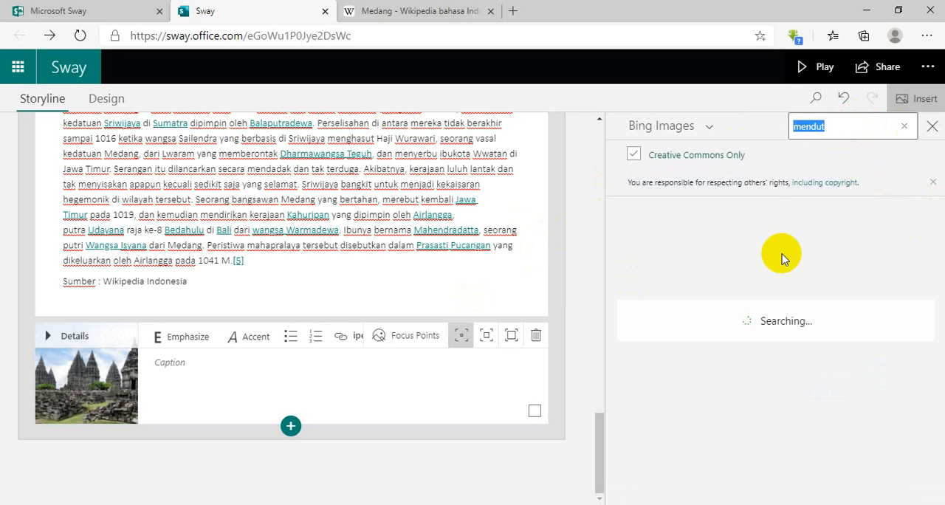
left_click(738, 258)
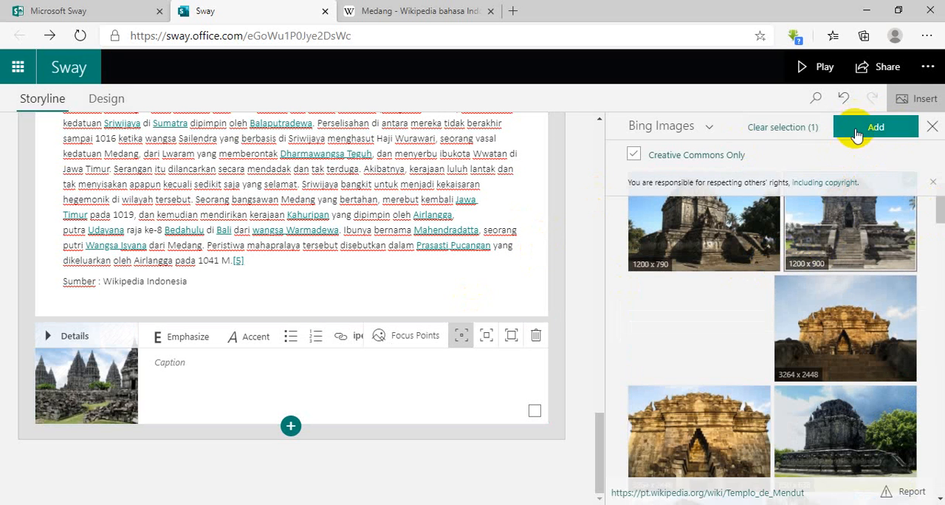
left_click(856, 135)
Search Bing Images for "kalasan" and add the 3431 x 3883 temple photo below the Mendut card.
left_click(816, 126)
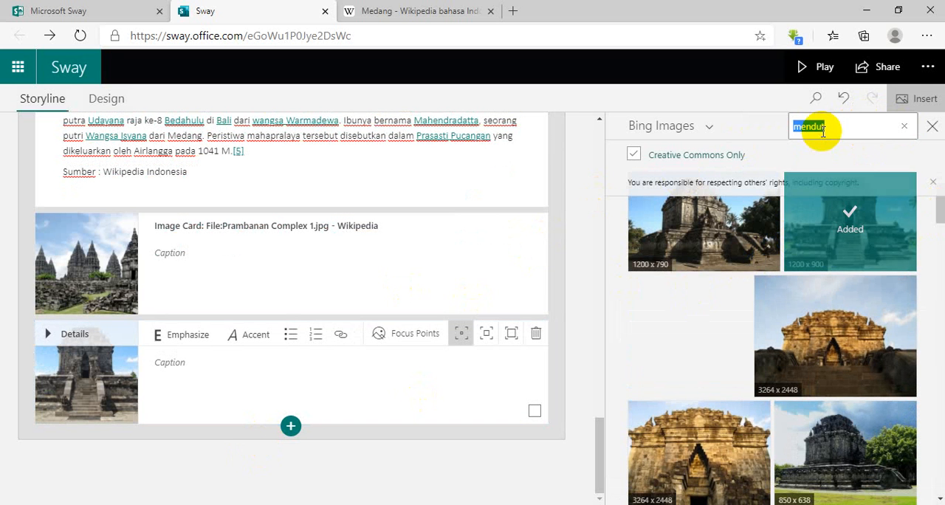
type("kalasa")
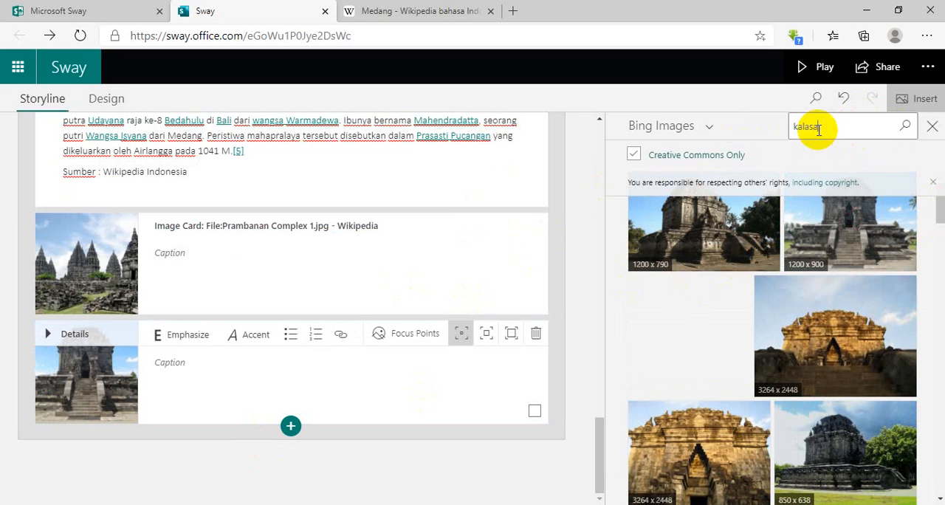
type("n")
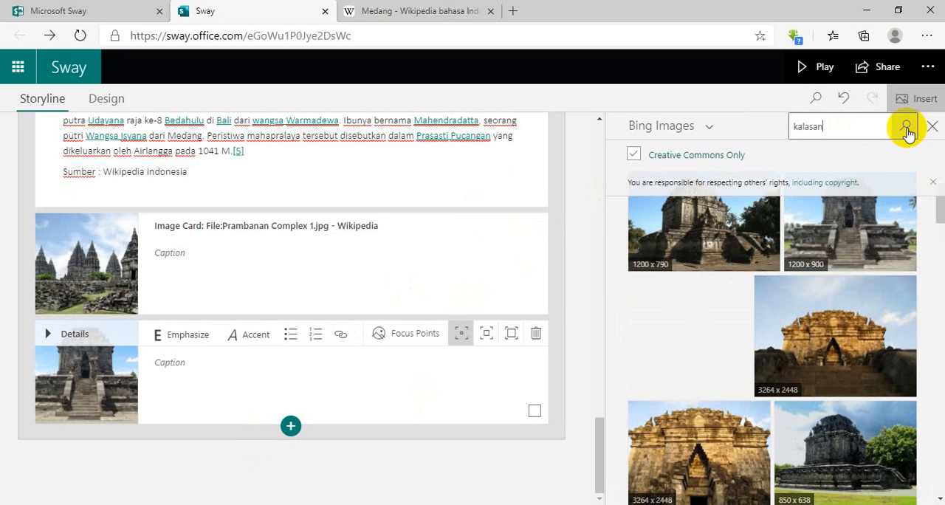
left_click(905, 126)
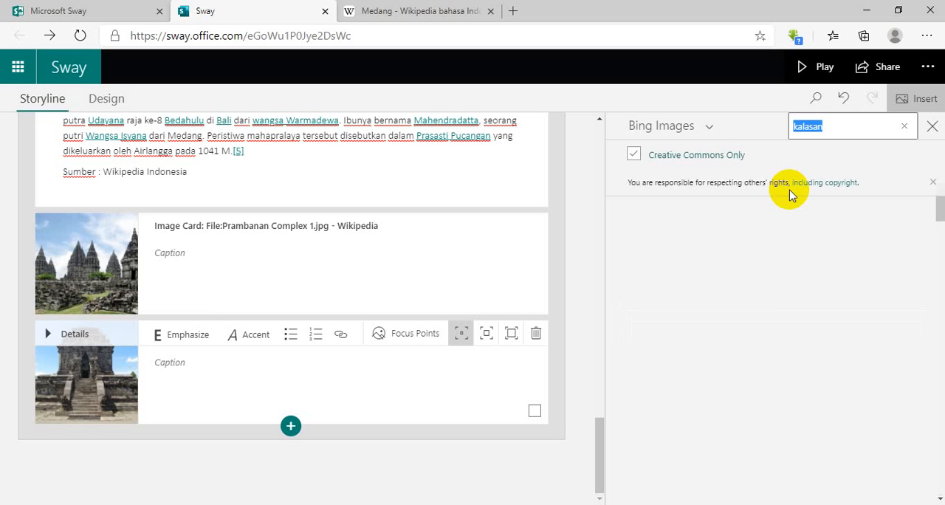
left_click(758, 222)
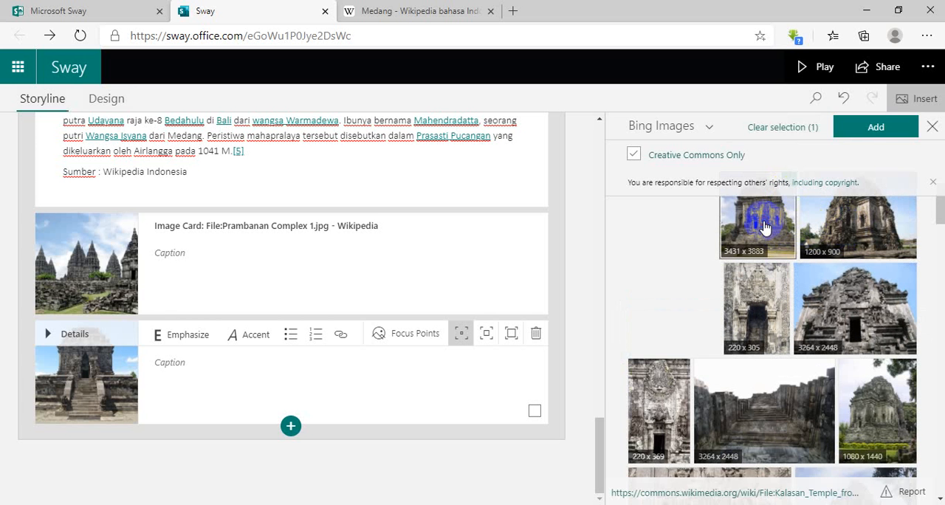
left_click(873, 126)
Search Bing Images for "gedong songo".
double_click(833, 126)
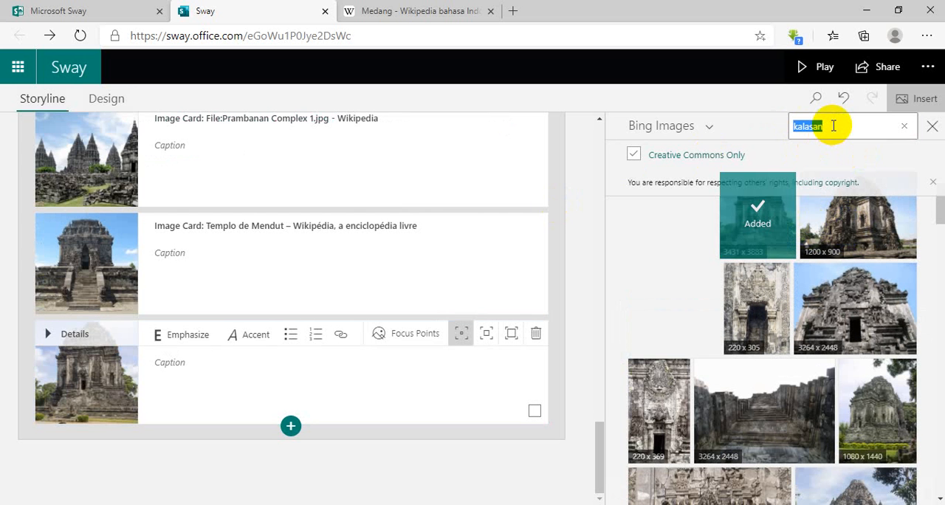
type("gedong songo")
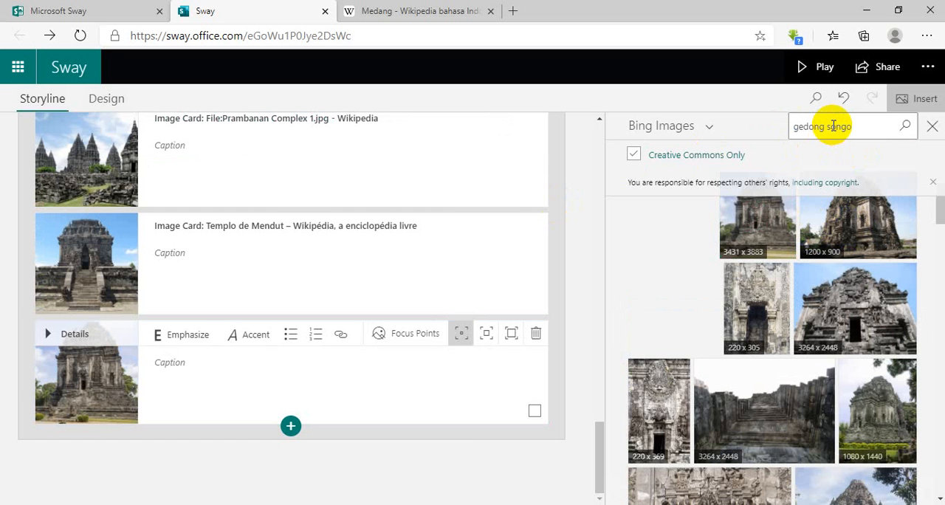
left_click(904, 126)
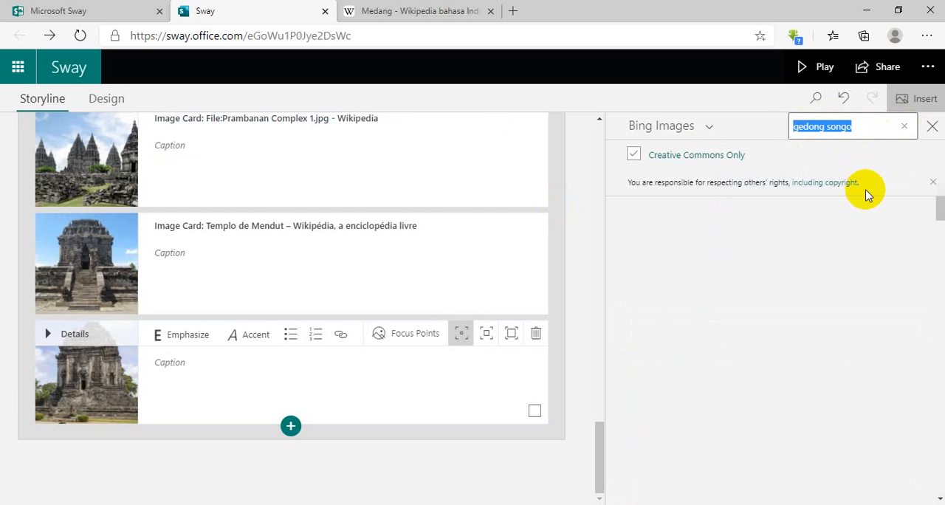
left_click(873, 131)
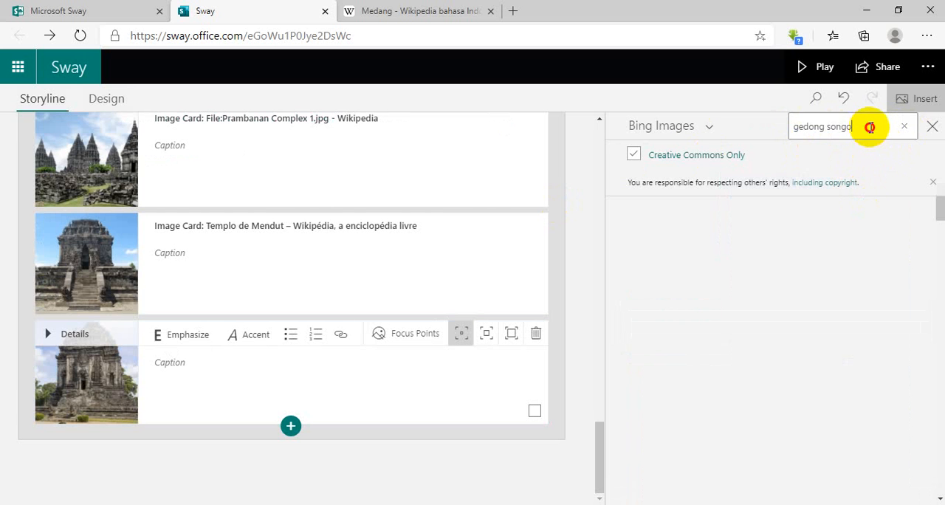
key("Return")
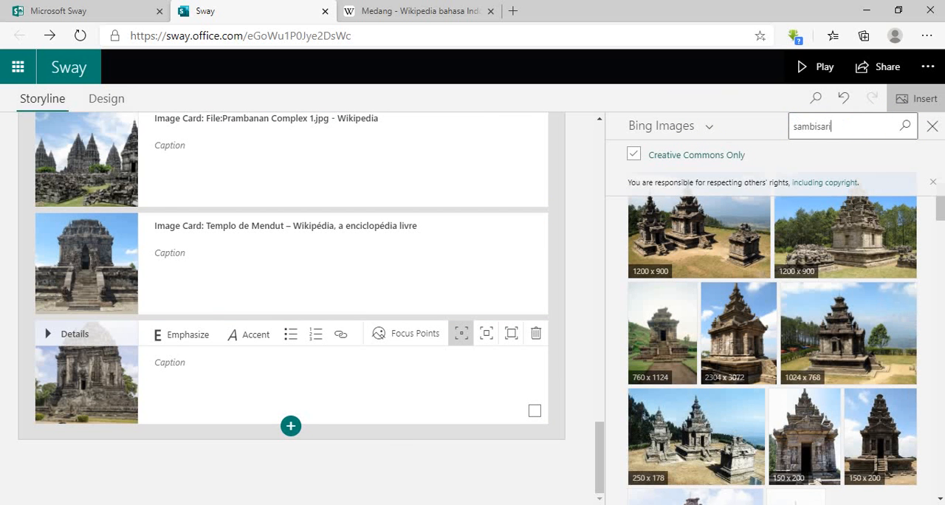
Search Bing Images for "sambisari" and select the 1200 x 533, 5025 x 3350, 5053 x 2777, 4991 x 2907 and 1200 x 800 photos.
left_click(905, 127)
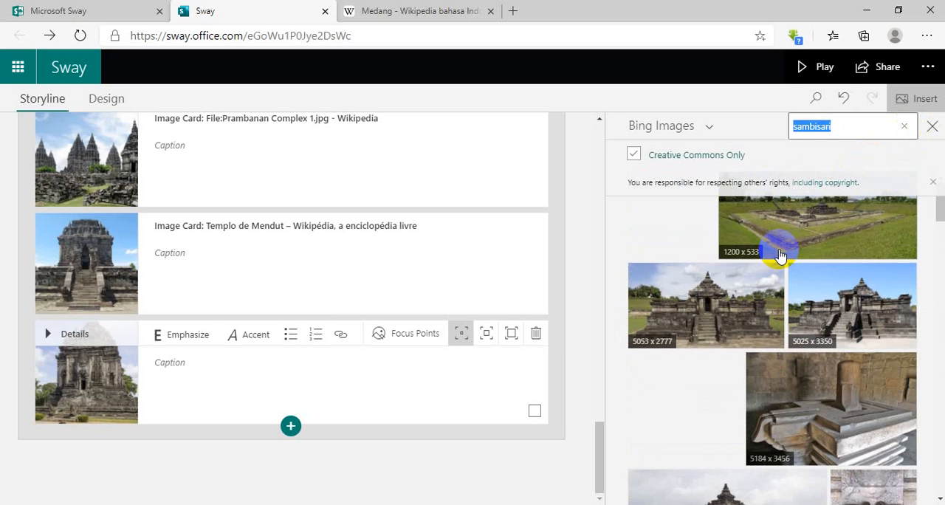
left_click(849, 299)
left_click(825, 254)
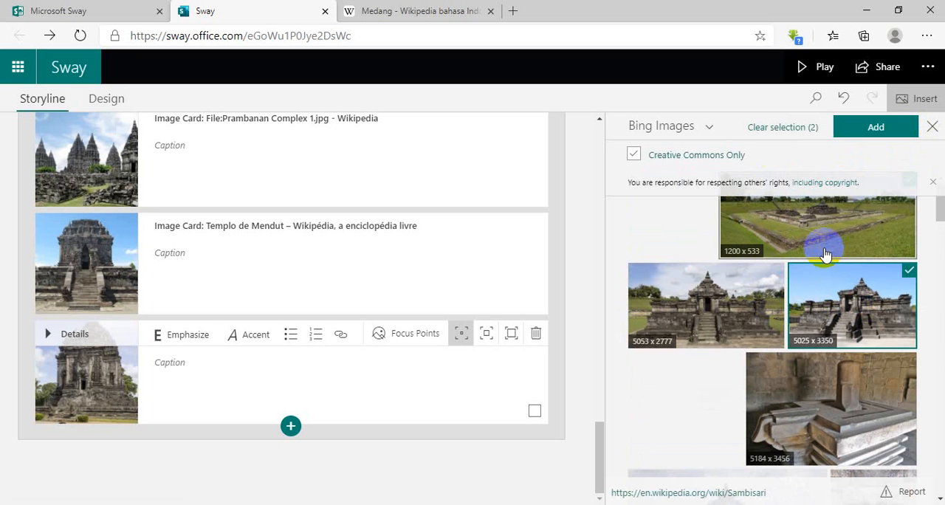
left_click(844, 209)
left_click(804, 217)
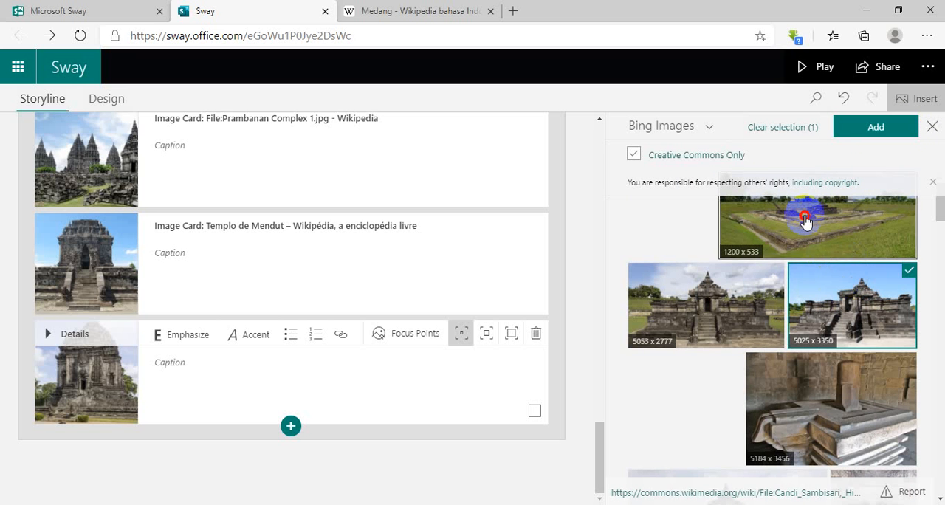
left_click(752, 298)
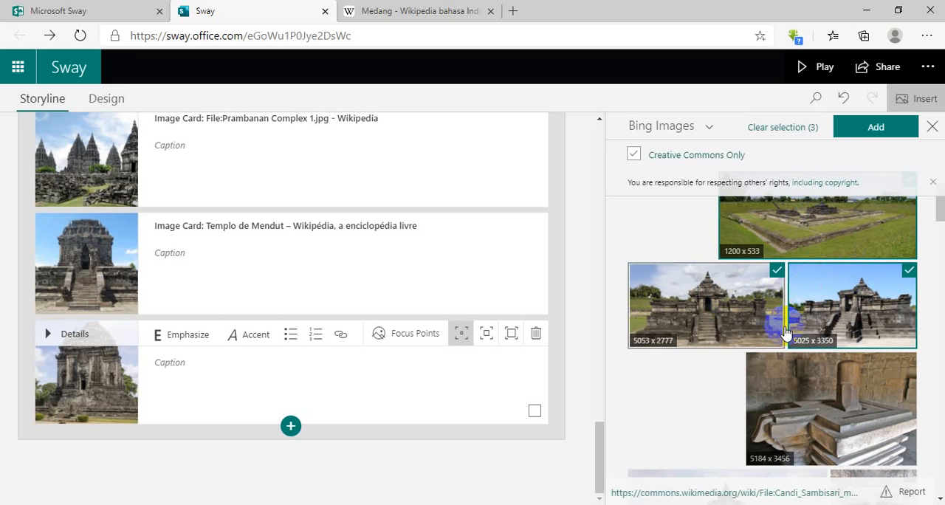
scroll(805, 325, "down", 2)
scroll(799, 344, "down", 3)
left_click(755, 295)
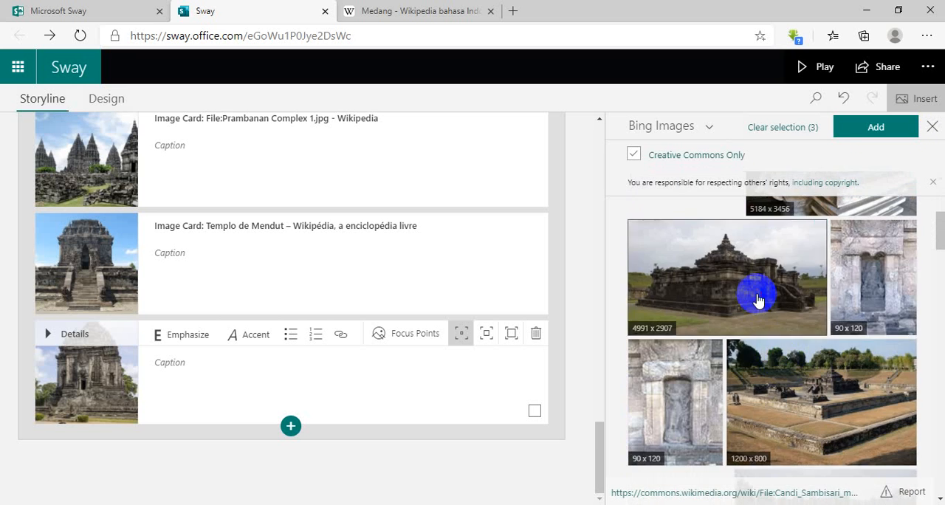
left_click(805, 398)
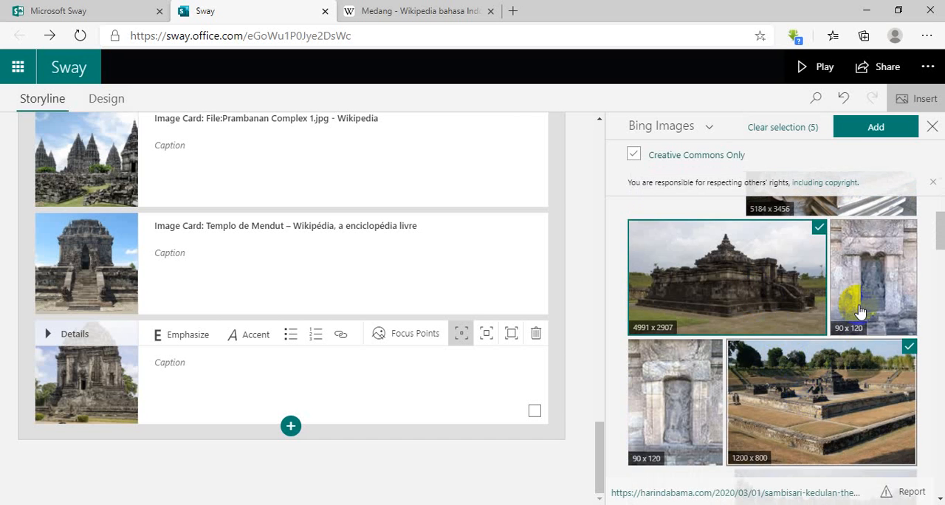
Deselect the 4991 x 2907, 5025 x 3350 and 5053 x 2777 photos and add the two Sambisari photos still selected.
scroll(838, 317, "up", 1)
left_click(832, 299)
left_click(864, 295)
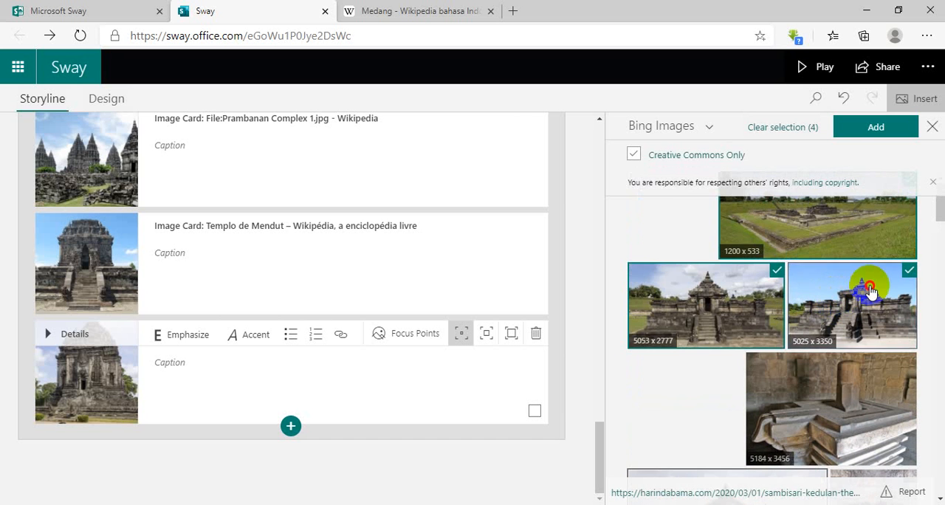
left_click(702, 287)
left_click(865, 130)
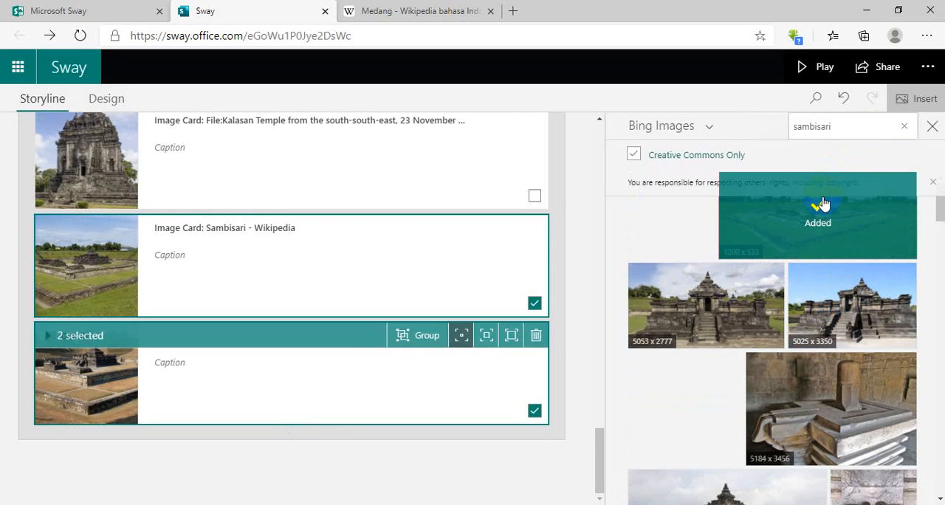
Delete the two Sambisari image cards below the Kalasan card.
scroll(426, 326, "up", 3)
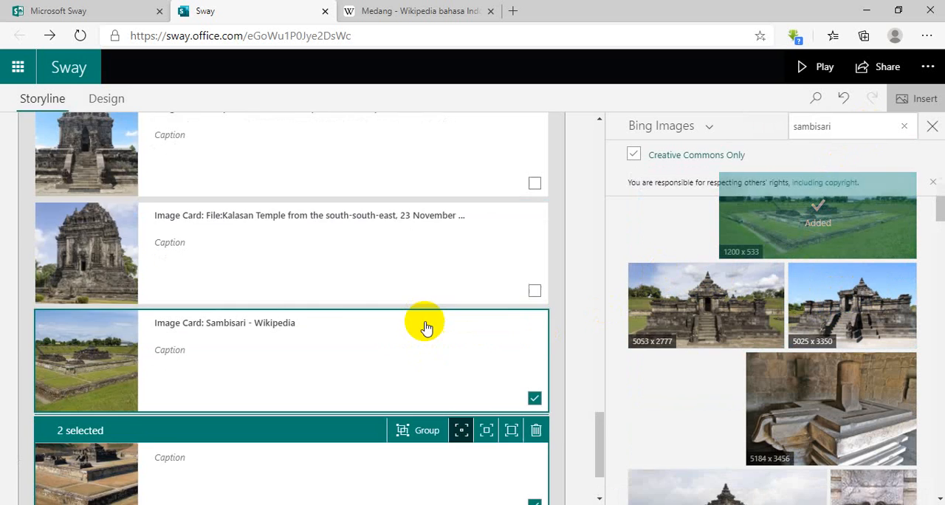
scroll(426, 326, "down", 3)
left_click(462, 242)
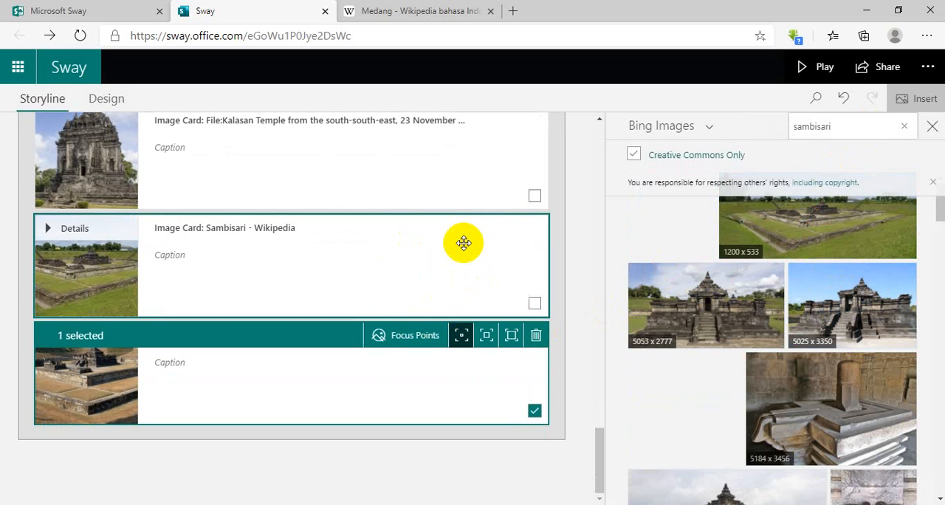
left_click(239, 243)
left_click(537, 228)
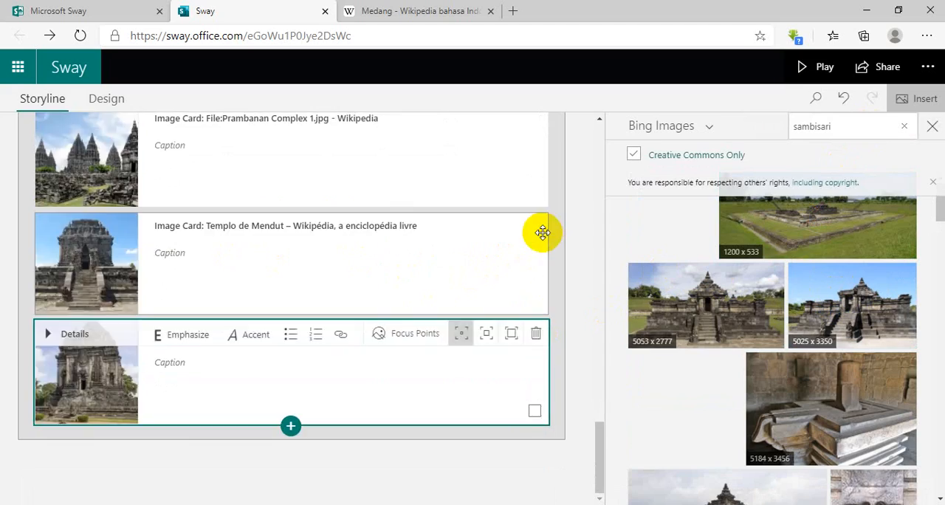
Preview the Sway from its title to the temple images at the end of the Medang section, and return to editing.
scroll(541, 230, "up", 5)
left_click(806, 74)
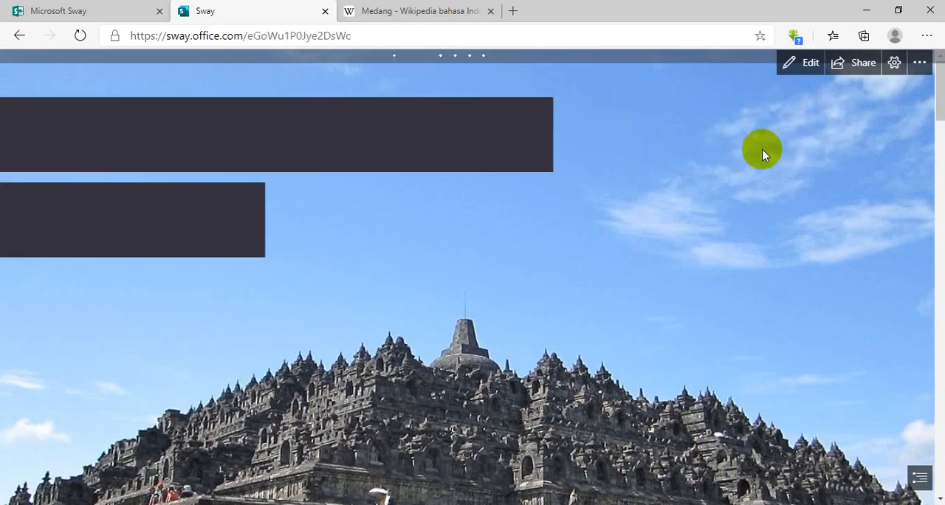
scroll(759, 152, "down", 10)
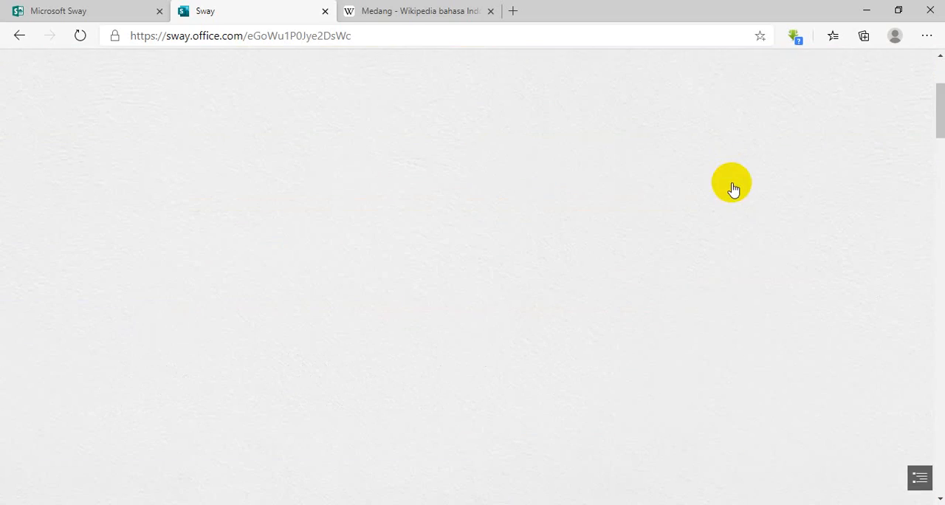
scroll(733, 189, "up", 10)
scroll(728, 184, "down", 8)
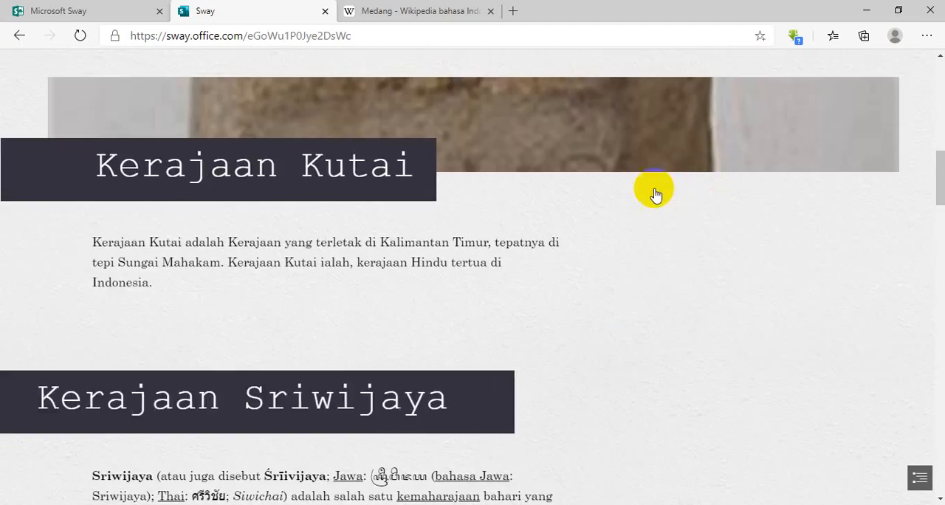
scroll(654, 194, "down", 10)
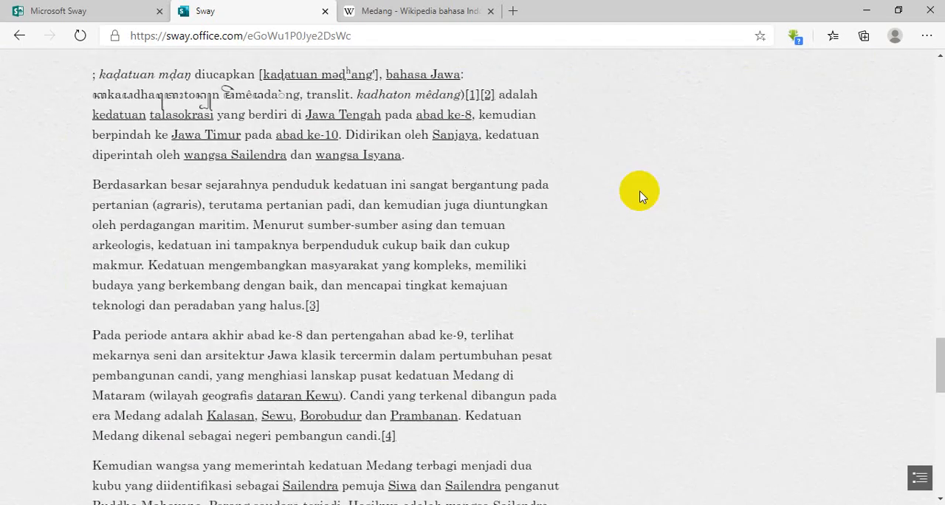
scroll(640, 197, "down", 11)
scroll(524, 219, "up", 1)
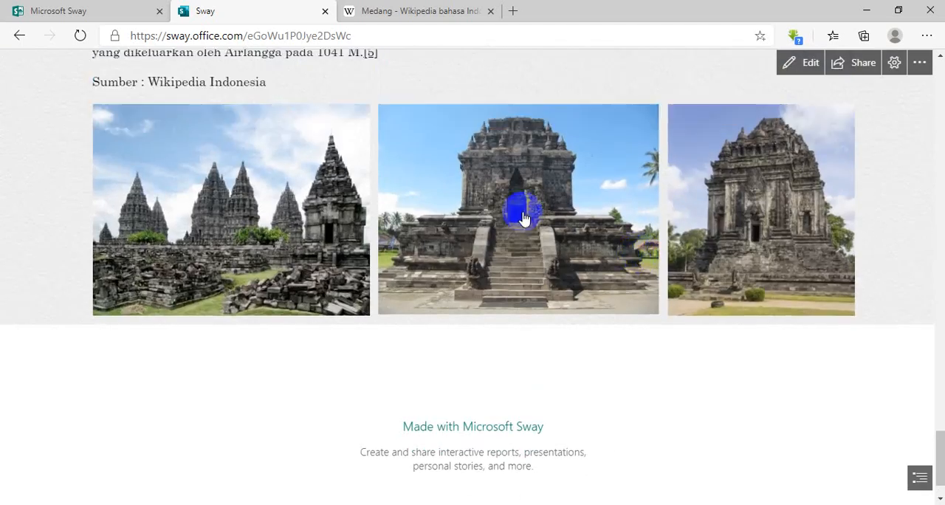
scroll(464, 280, "down", 1)
scroll(450, 226, "up", 12)
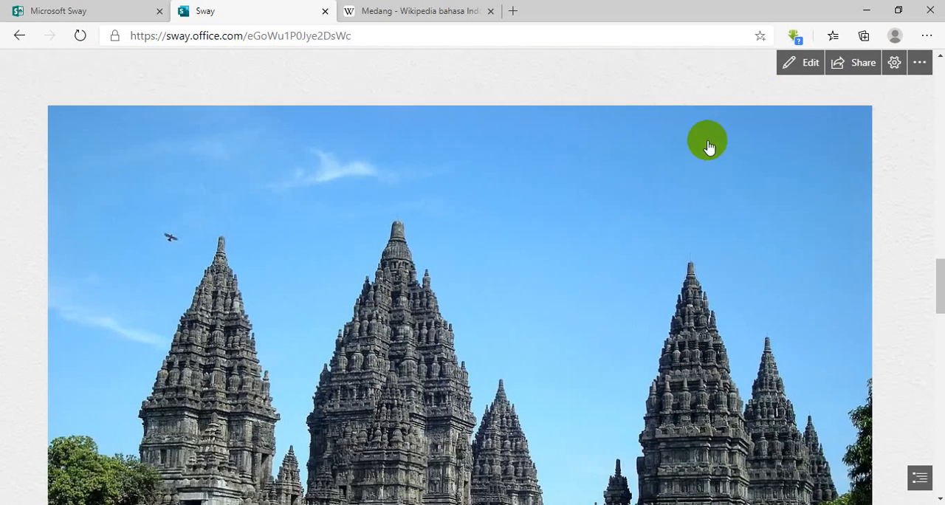
left_click(804, 63)
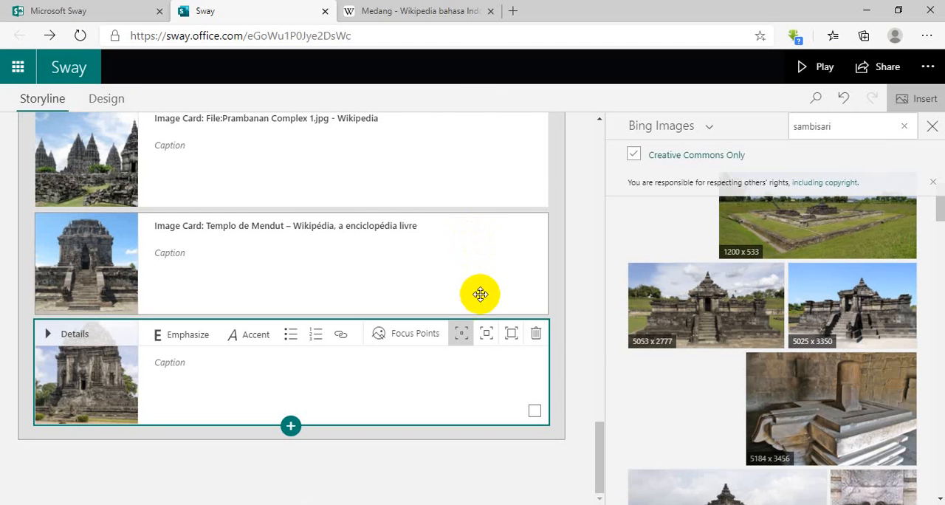
Set the Kalasan, Mendut and Prambanan image cards below the Medang text to the strongest emphasis level.
left_click(484, 333)
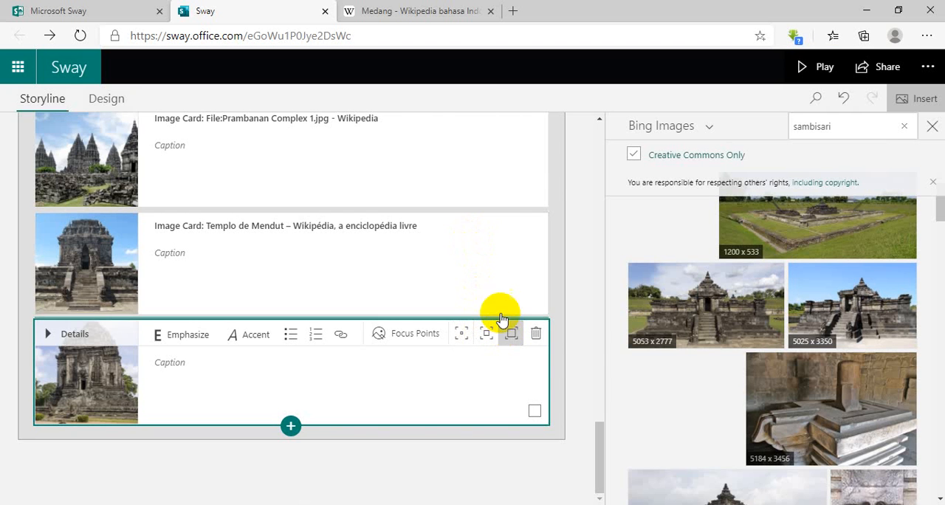
left_click(479, 242)
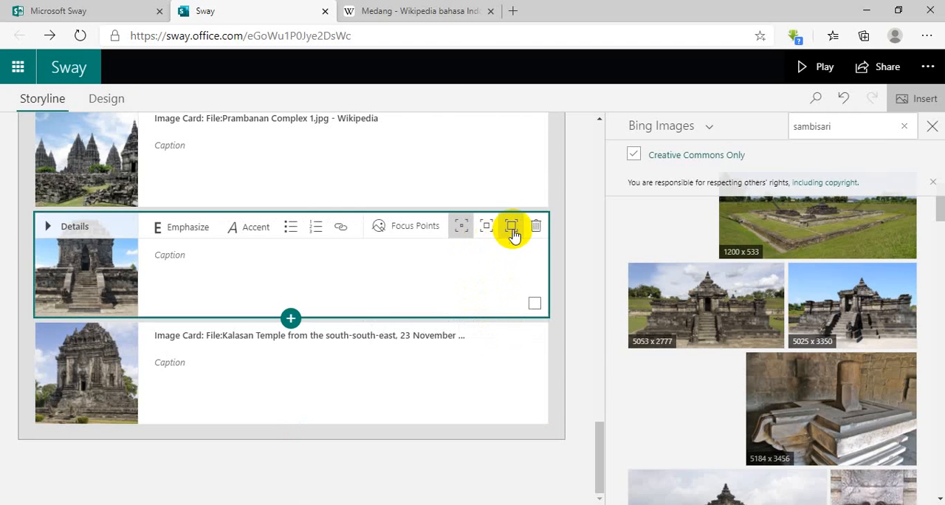
scroll(501, 233, "up", 2)
left_click(483, 238)
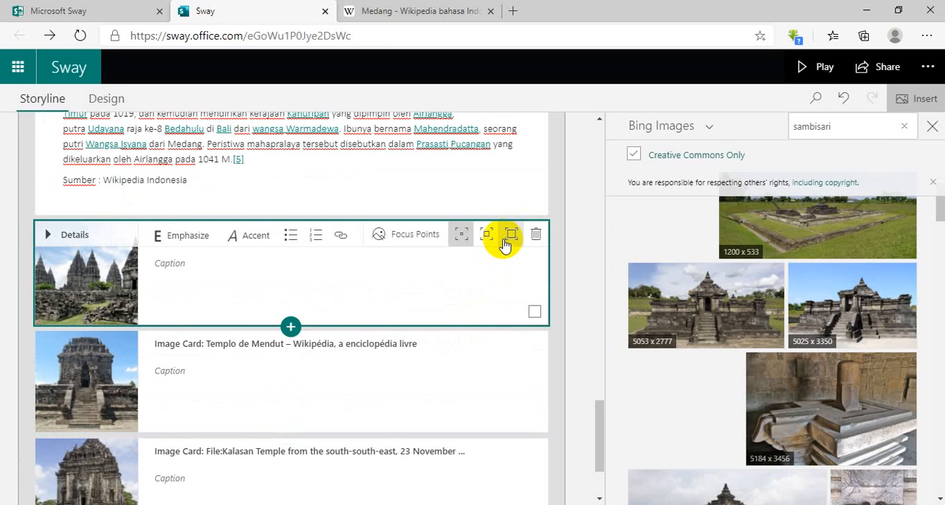
scroll(501, 245, "down", 2)
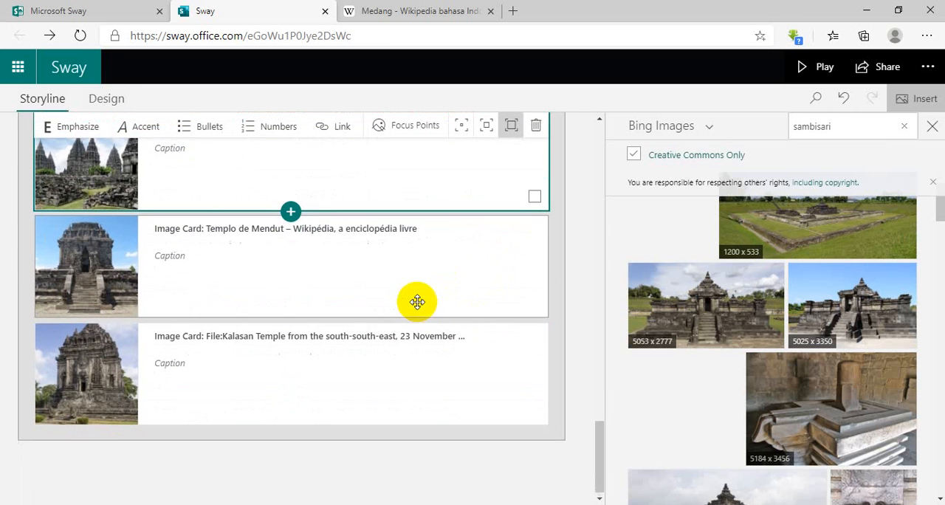
Search Bing Images for "borobudur" and add the 1200 x 900 photo with the garden foreground below the Prambanan card.
left_click(851, 122)
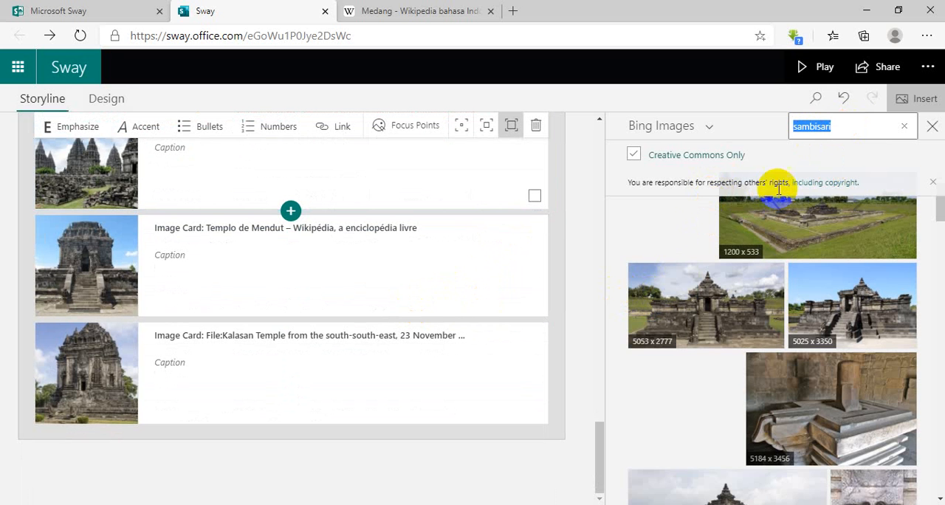
left_click(868, 130)
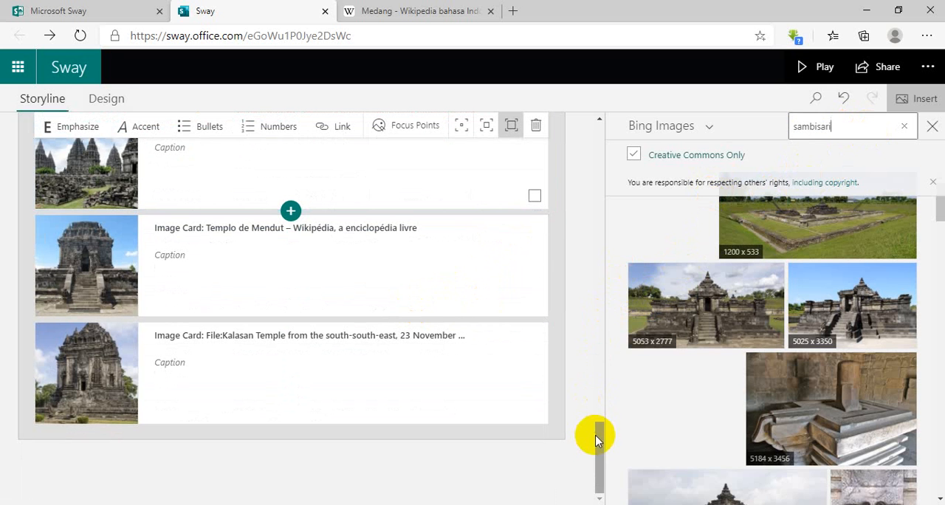
left_click_drag(598, 421, 598, 401)
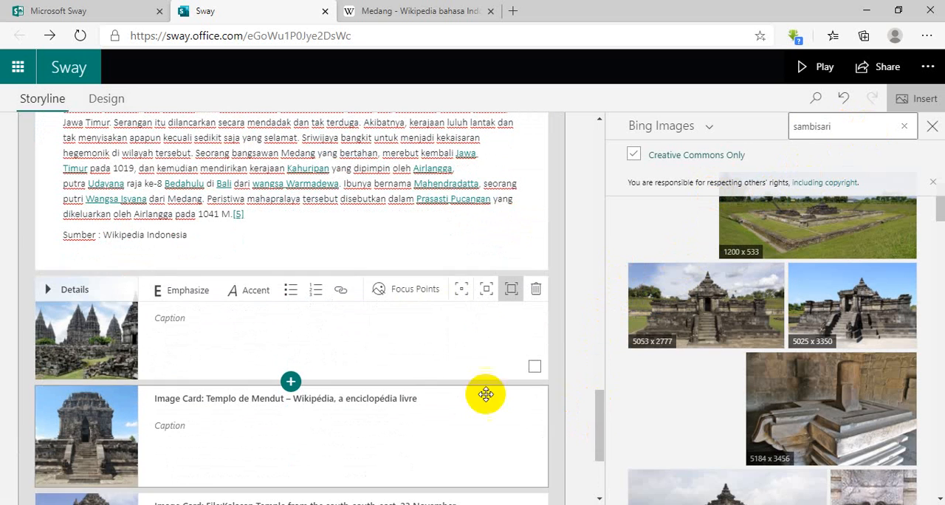
left_click(852, 128)
left_click_drag(856, 127, 769, 131)
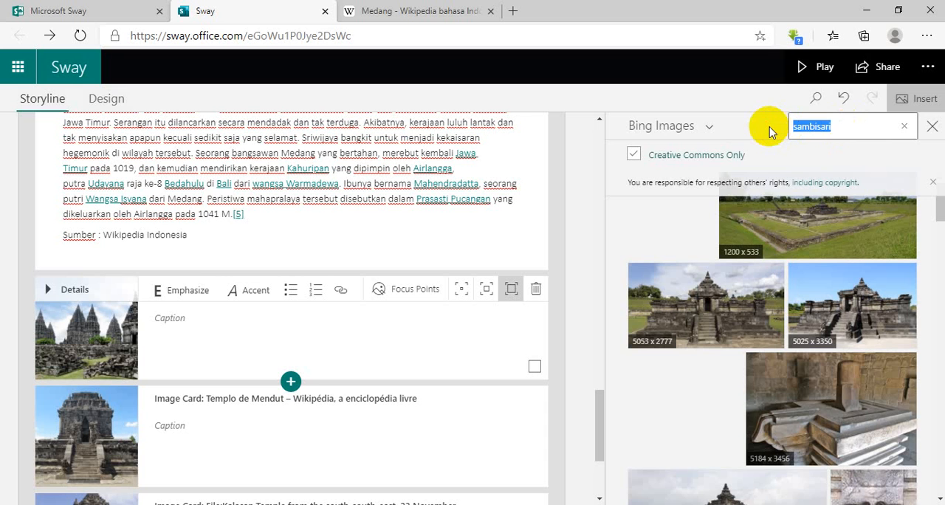
type("borobu")
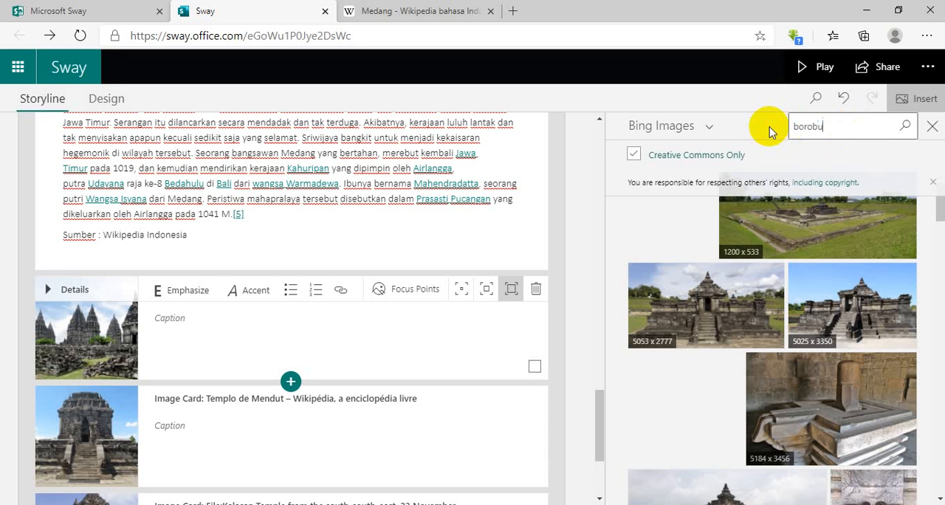
type("dur")
key("Return")
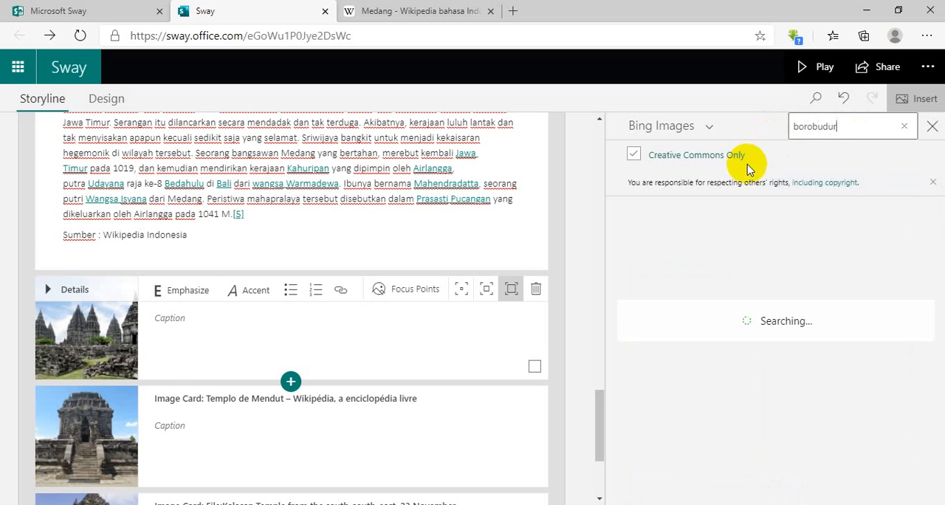
left_click(841, 235)
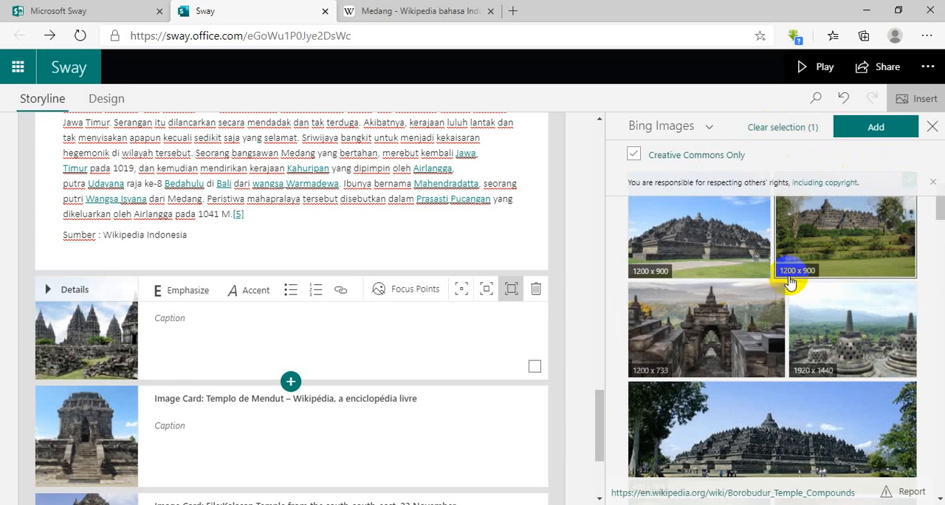
left_click(871, 124)
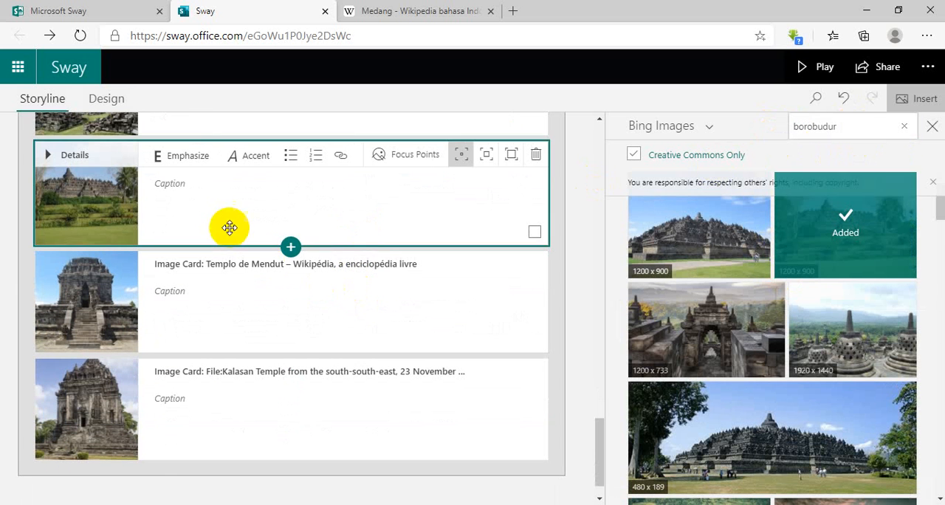
Caption the Borobudur image card "Borobudur", the Templo de Mendut card "Sambisari" and the Kalasan card "Candi Kalasan".
left_click(206, 181)
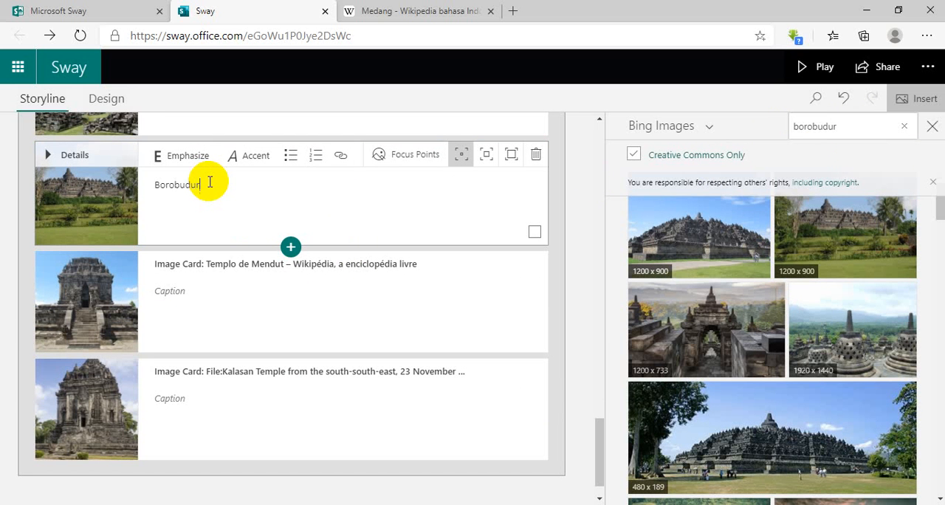
left_click(199, 298)
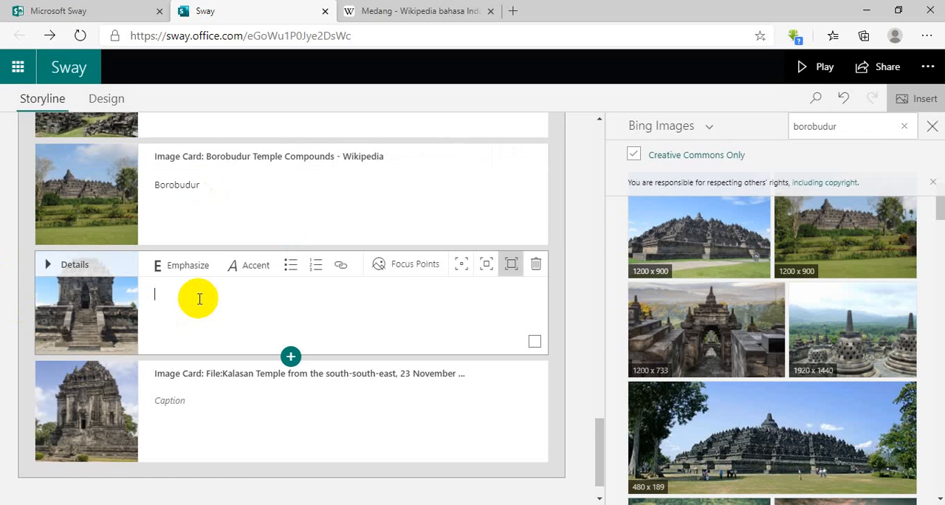
scroll(210, 303, "up", 3)
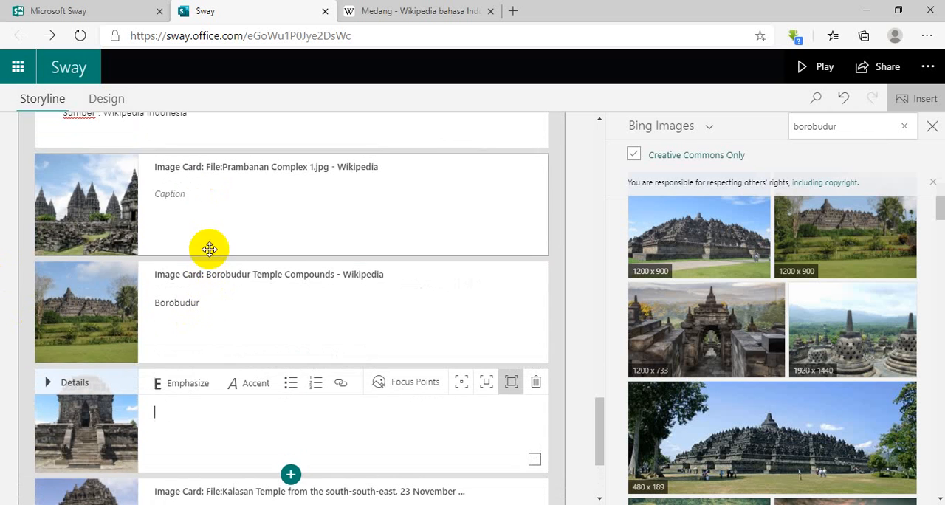
scroll(192, 354, "down", 2)
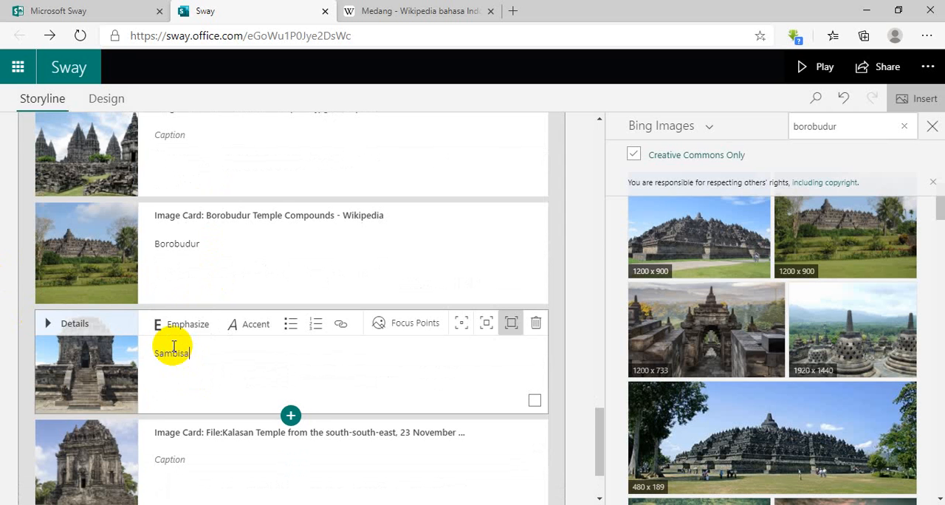
left_click(190, 433)
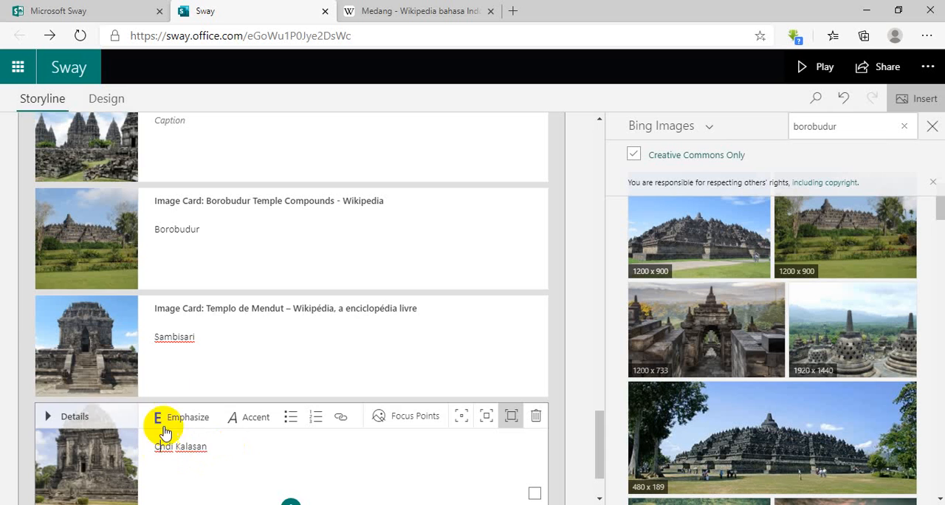
Prefix the Sambisari and Borobudur captions with "Candi" so they read "Candi Sambisari" and "Candi Borobudur".
left_click(154, 338)
left_click(155, 340)
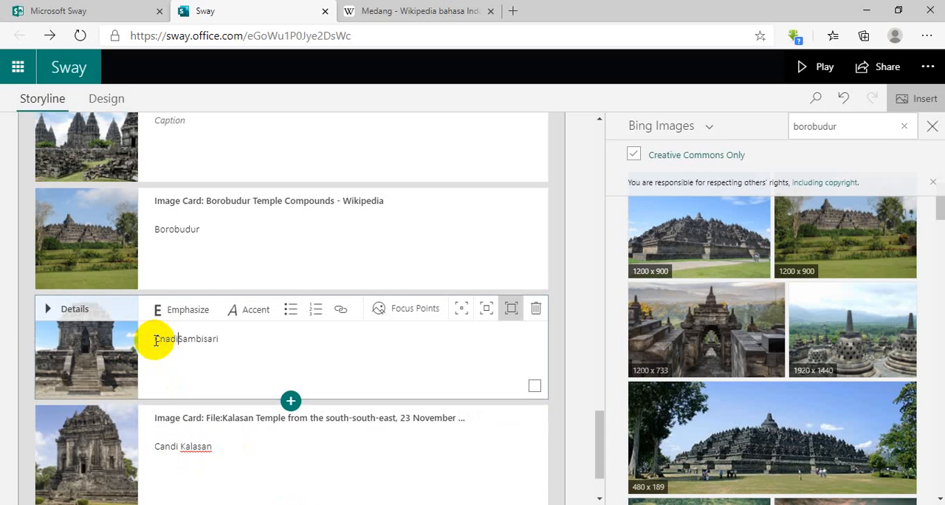
left_click(163, 338)
left_click(159, 340)
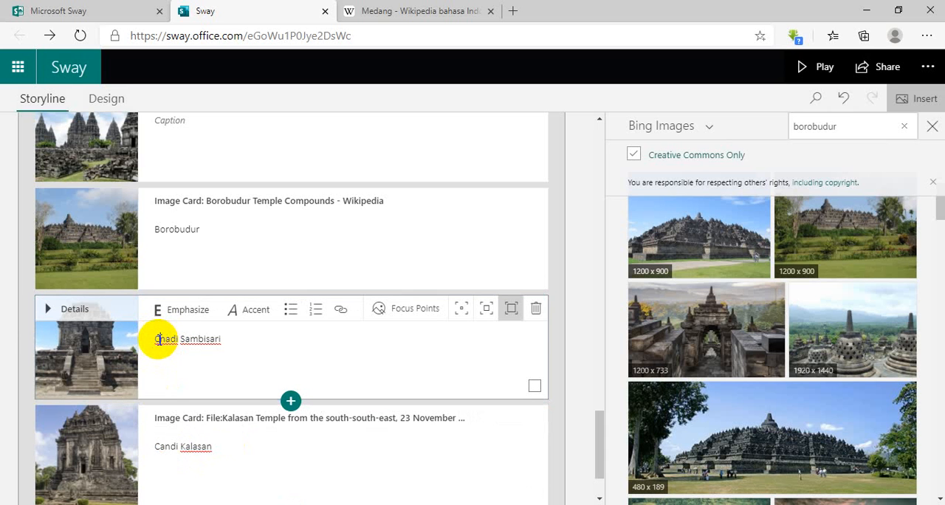
left_click(169, 339)
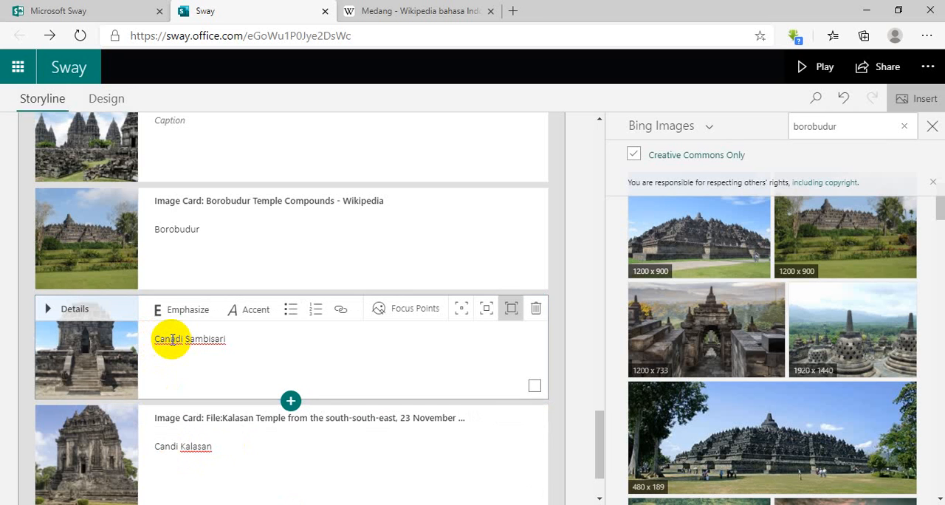
left_click(158, 229)
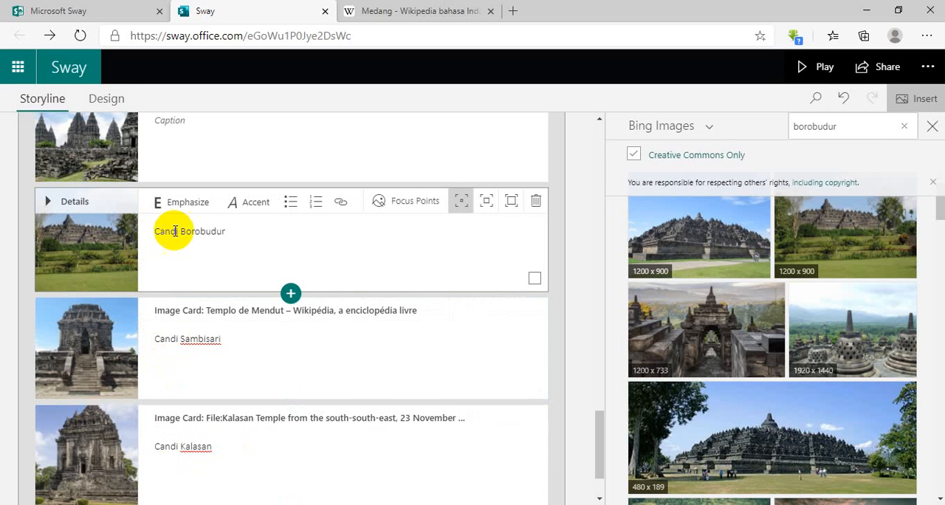
Caption the Prambanan image card "Candi Prambanan".
scroll(181, 211, "up", 1)
left_click(186, 193)
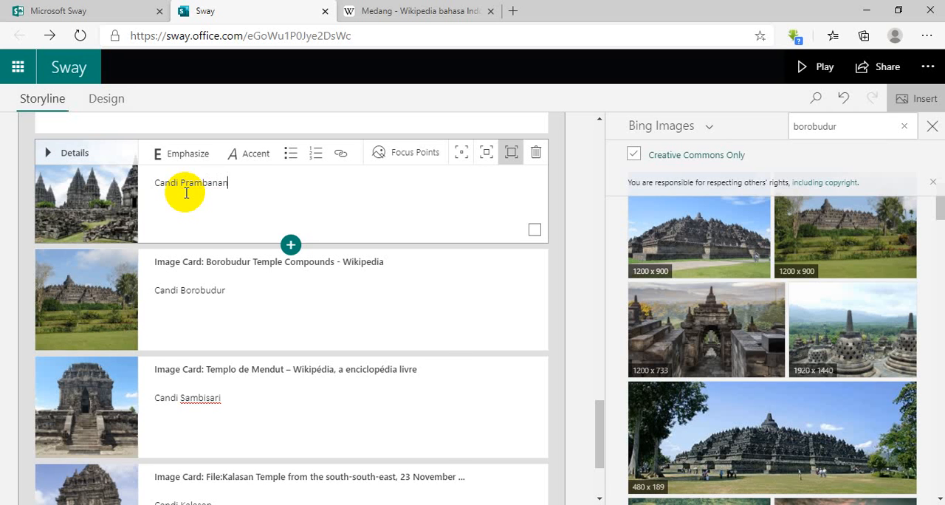
scroll(262, 194, "down", 2)
scroll(365, 232, "up", 5)
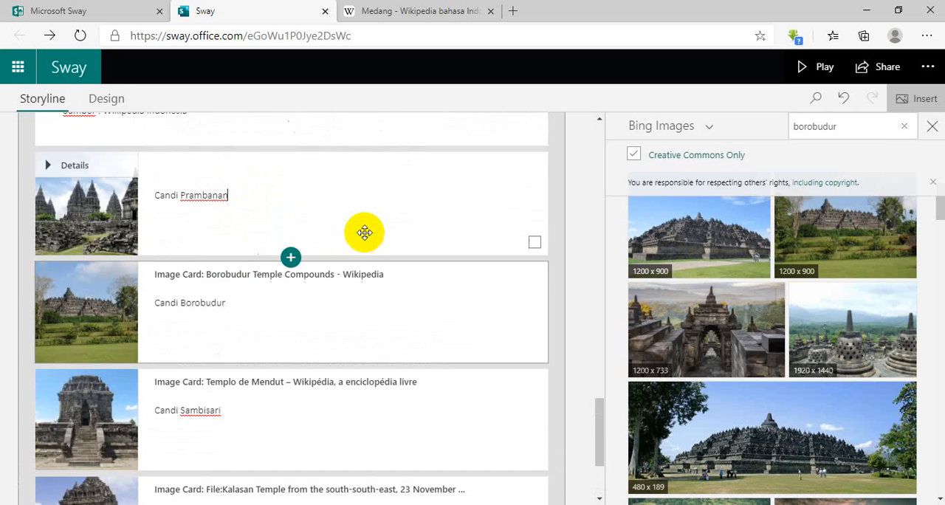
scroll(410, 253, "down", 2)
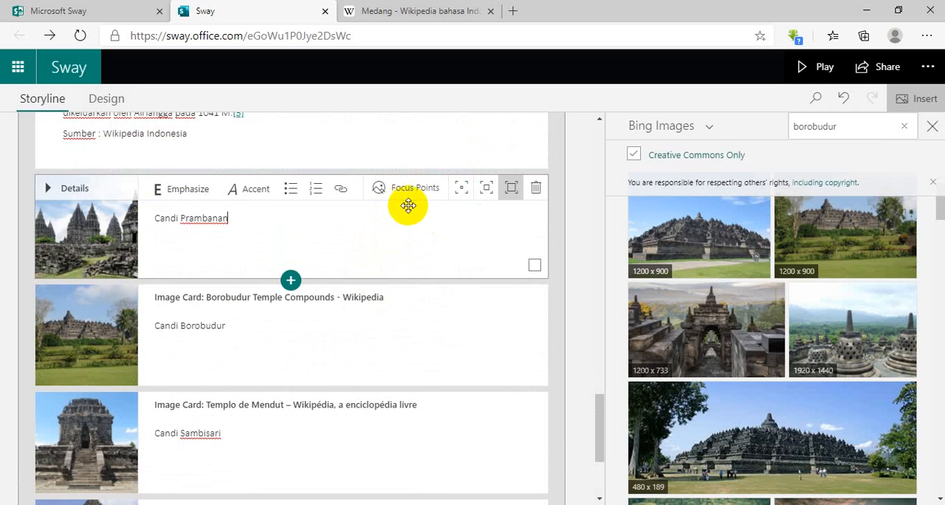
scroll(413, 207, "down", 2)
scroll(447, 207, "up", 2)
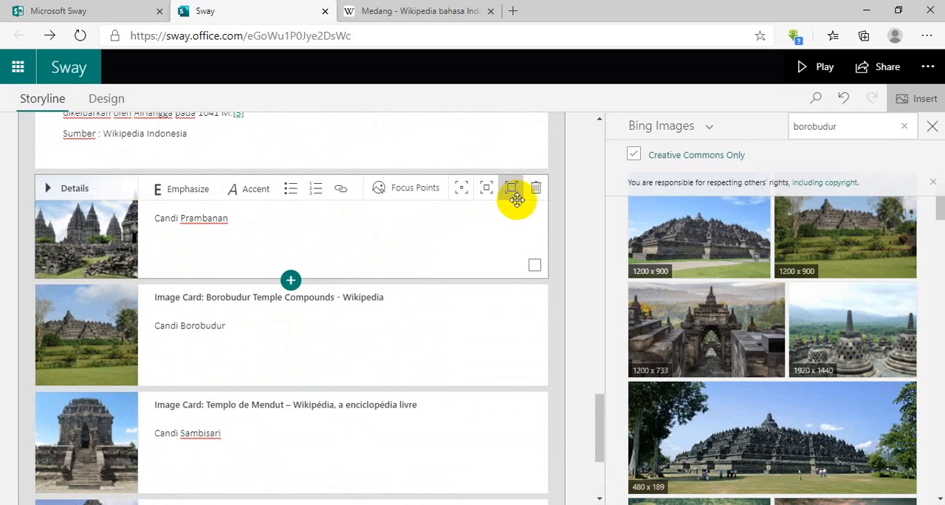
Group the Prambanan, Borobudur, Sambisari and Kalasan image cards together as a Stack.
left_click(306, 235)
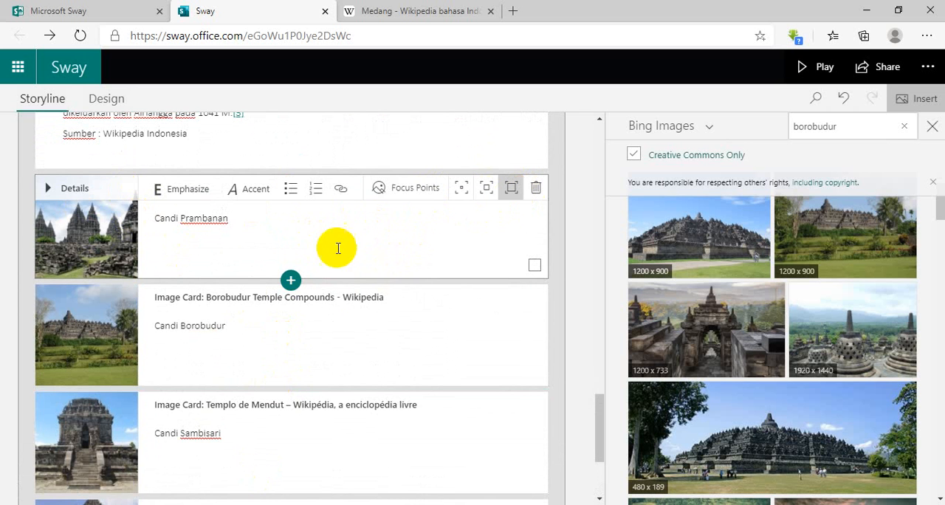
left_click(534, 264)
scroll(533, 310, "down", 2)
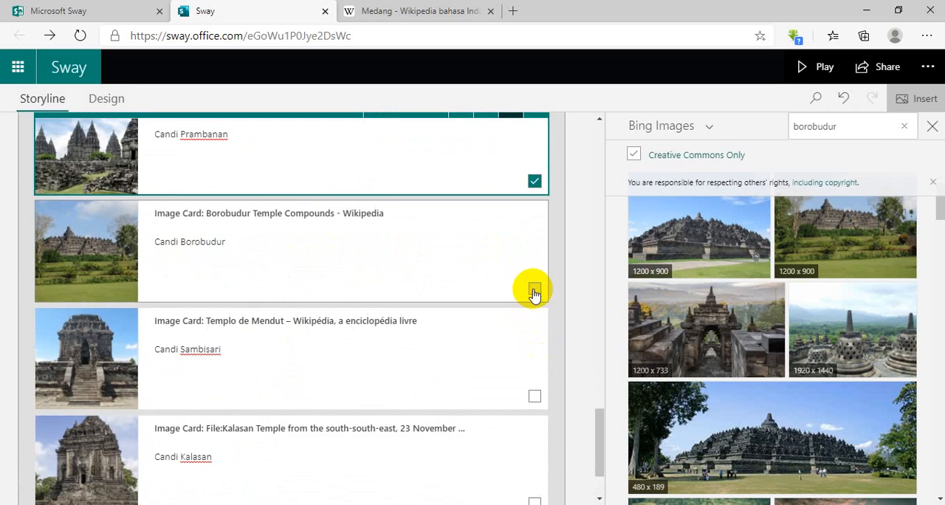
left_click(535, 290)
scroll(535, 302, "down", 2)
left_click(535, 304)
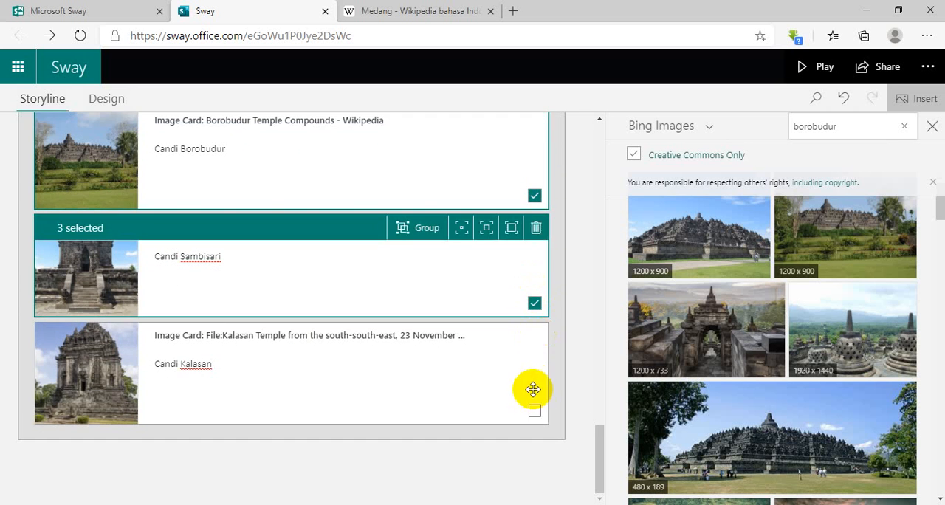
left_click(535, 411)
scroll(537, 411, "up", 5)
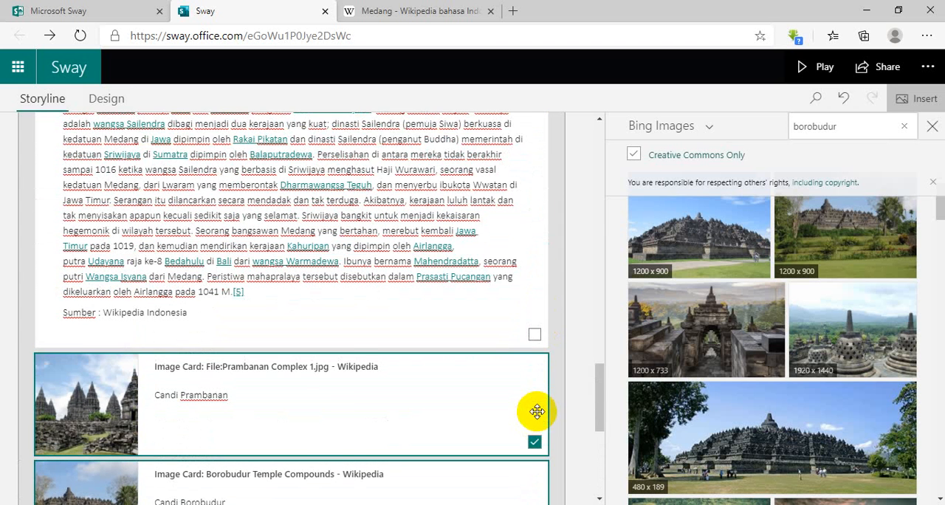
scroll(537, 411, "down", 1)
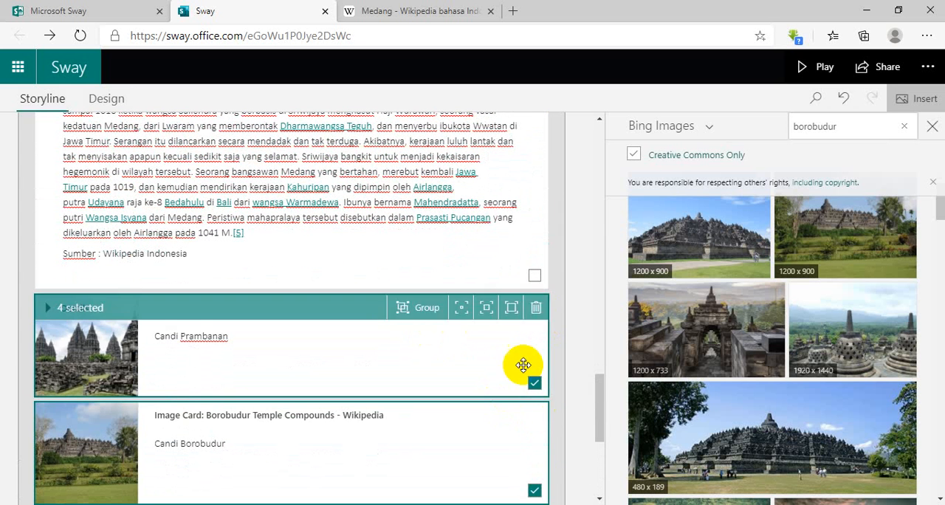
left_click(425, 308)
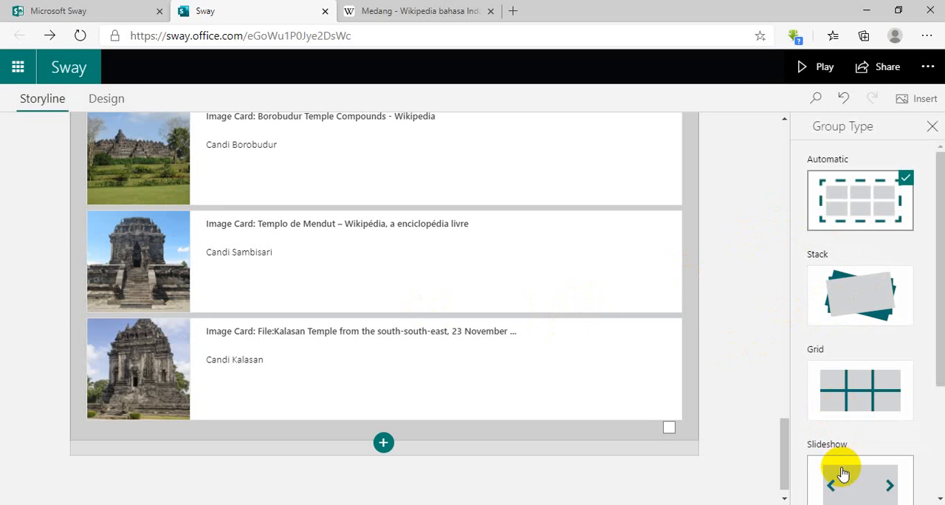
left_click(848, 318)
Play the Sway and look through its sections down to the image stack beside the Kerajaan Medang text.
left_click(803, 67)
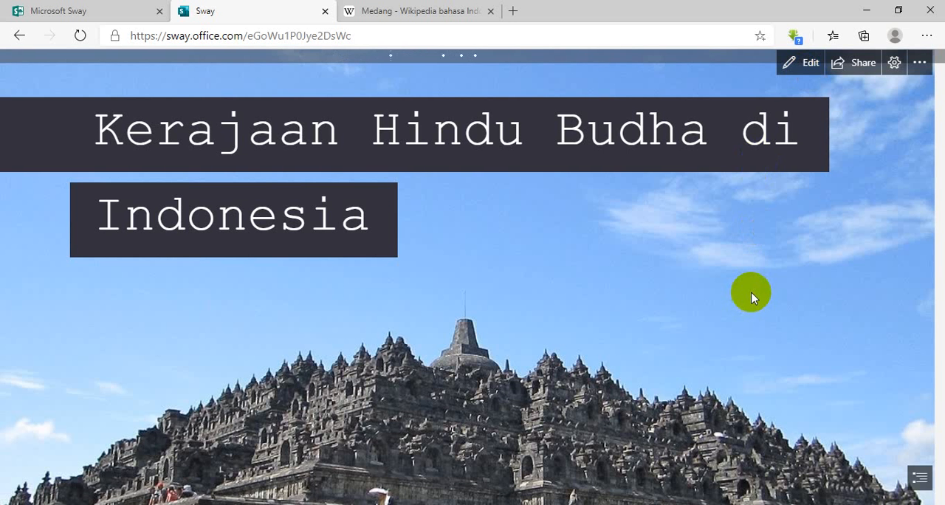
scroll(750, 292, "down", 5)
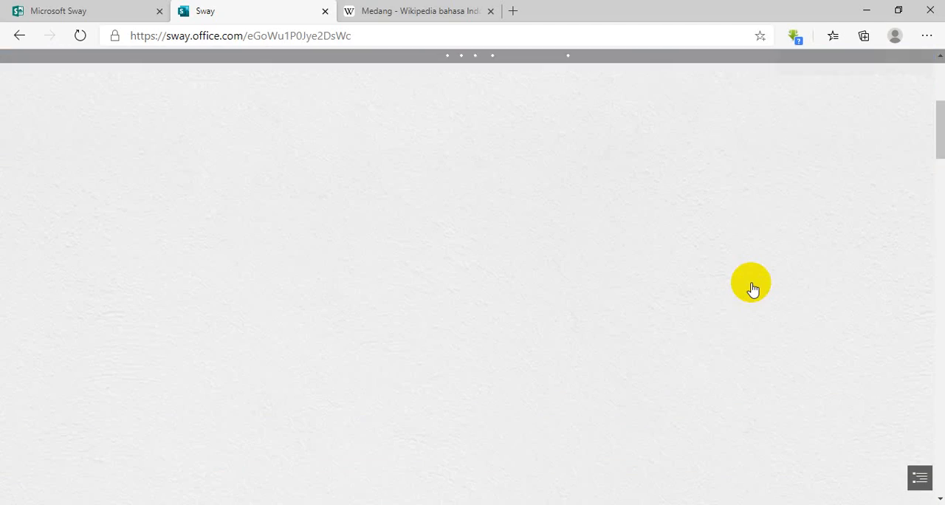
scroll(752, 283, "down", 4)
scroll(752, 284, "up", 8)
scroll(751, 276, "down", 8)
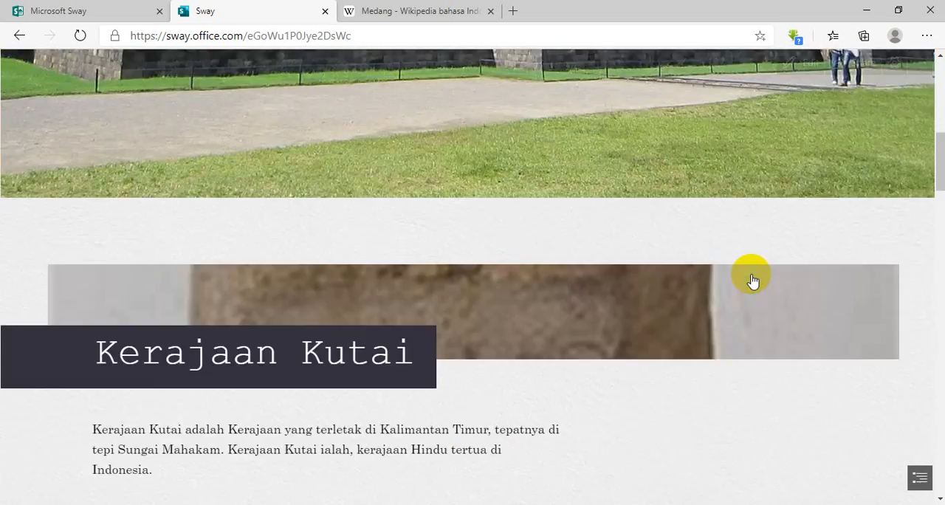
scroll(752, 279, "down", 15)
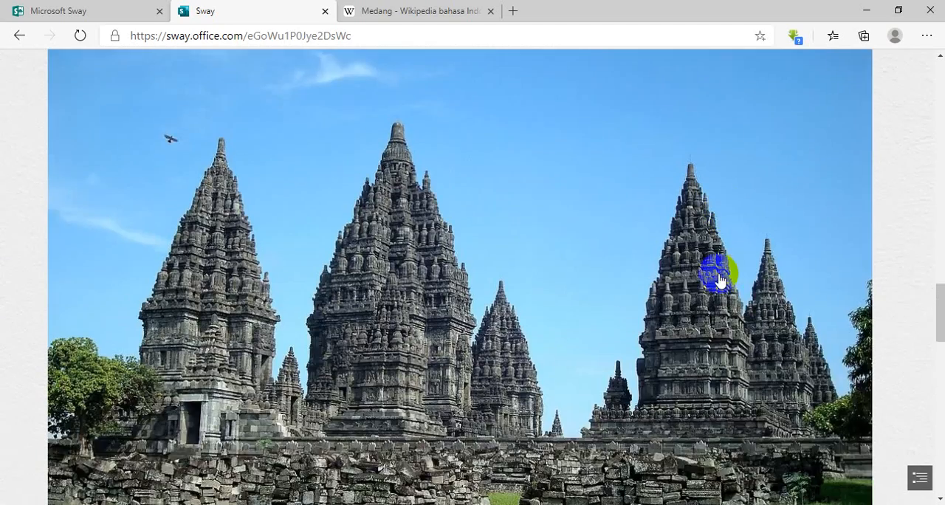
scroll(720, 279, "down", 10)
scroll(717, 279, "up", 3)
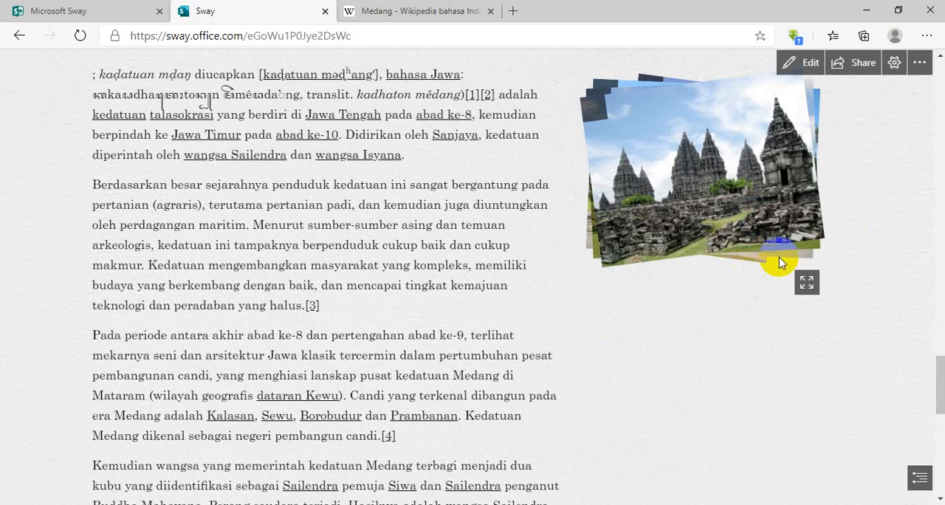
Flip through the temple photos in the Medang stack, then return to editing the Sway.
left_click(715, 186)
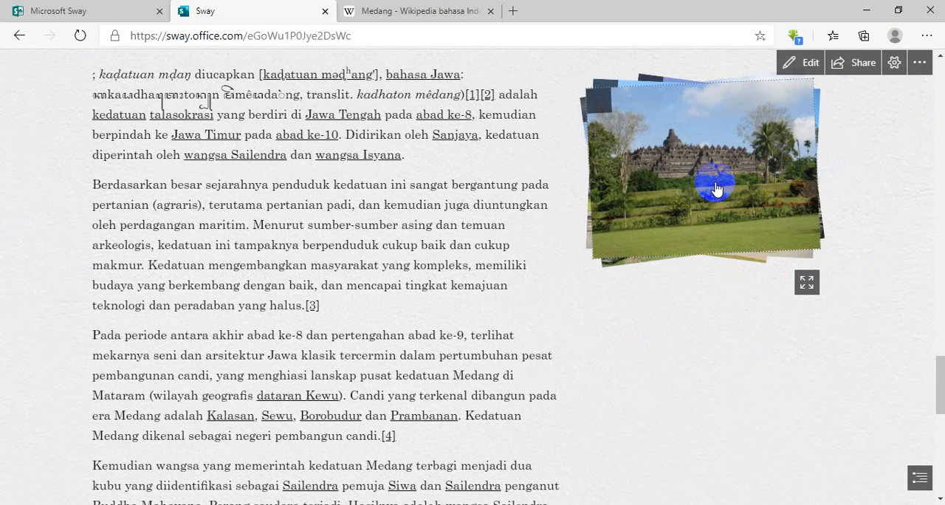
left_click(716, 188)
left_click(716, 188)
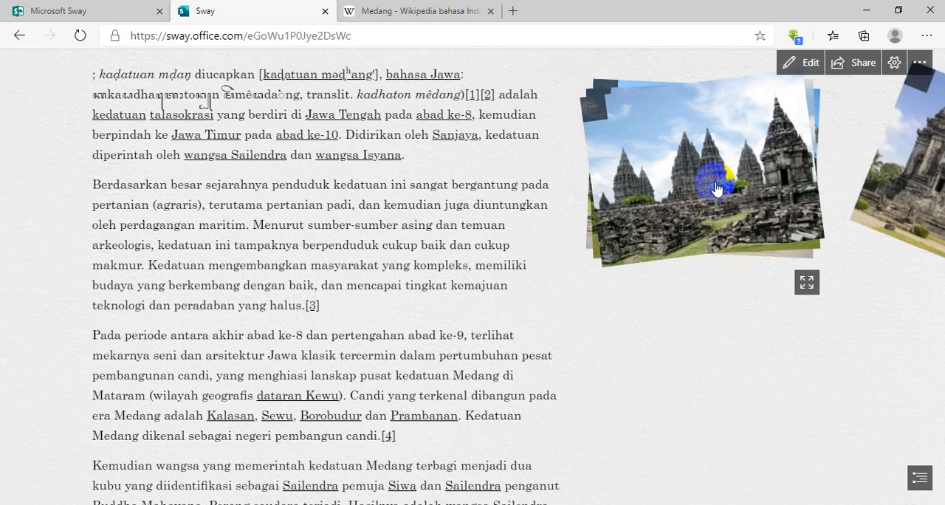
left_click(716, 189)
left_click(716, 189)
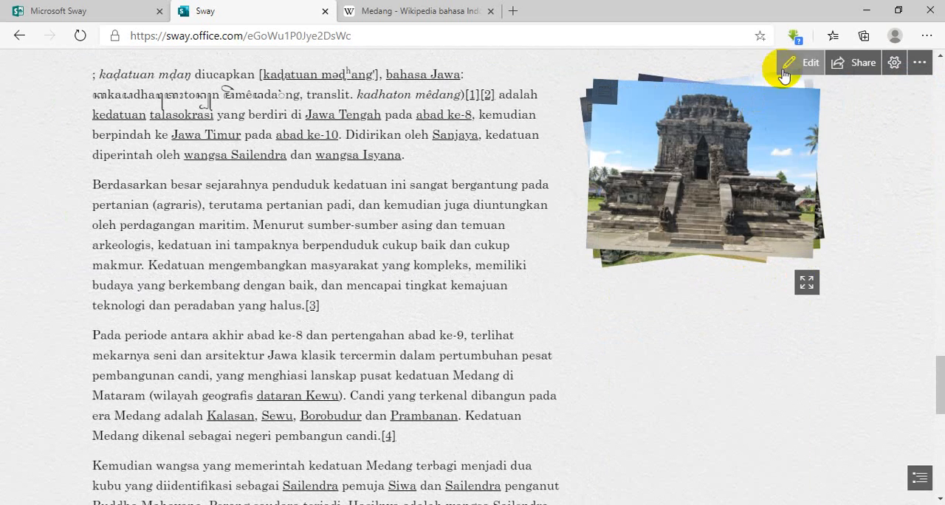
left_click(796, 62)
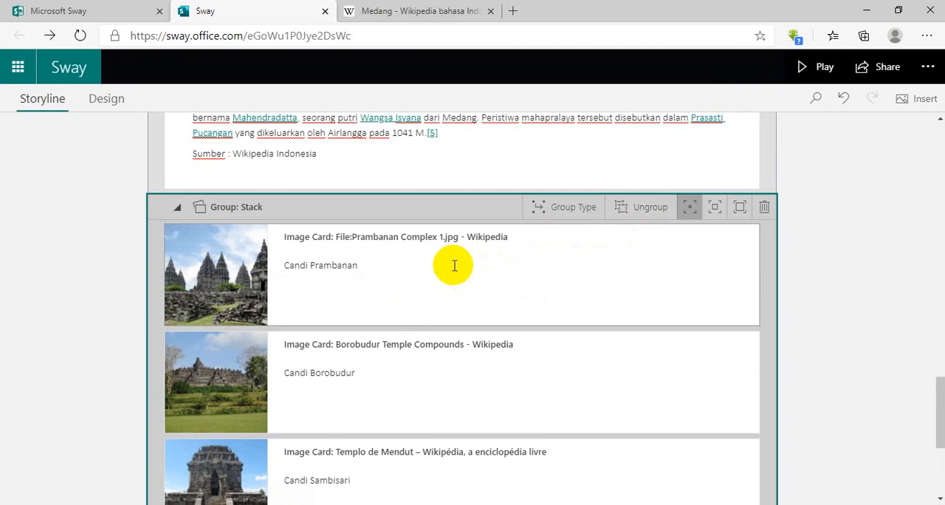
Change the group type of the four temple image cards to Grid.
scroll(453, 266, "down", 4)
scroll(453, 266, "up", 3)
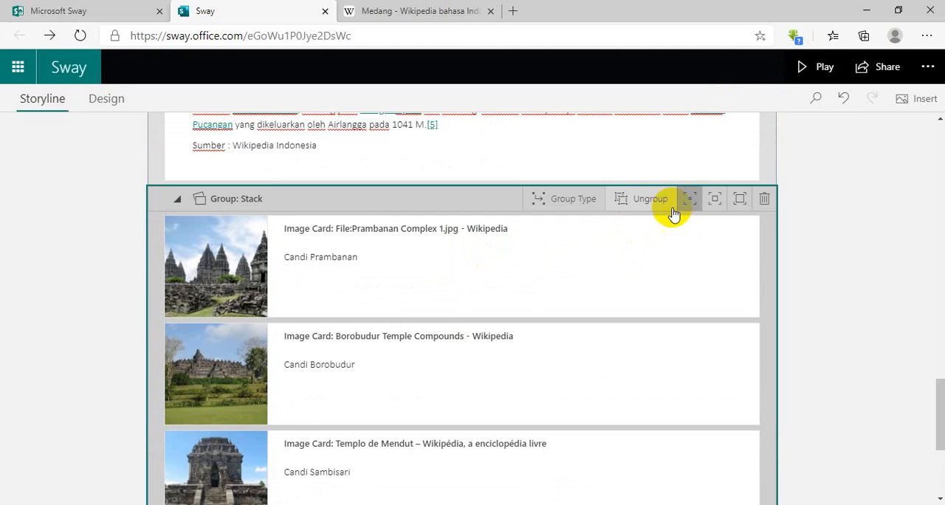
left_click(580, 206)
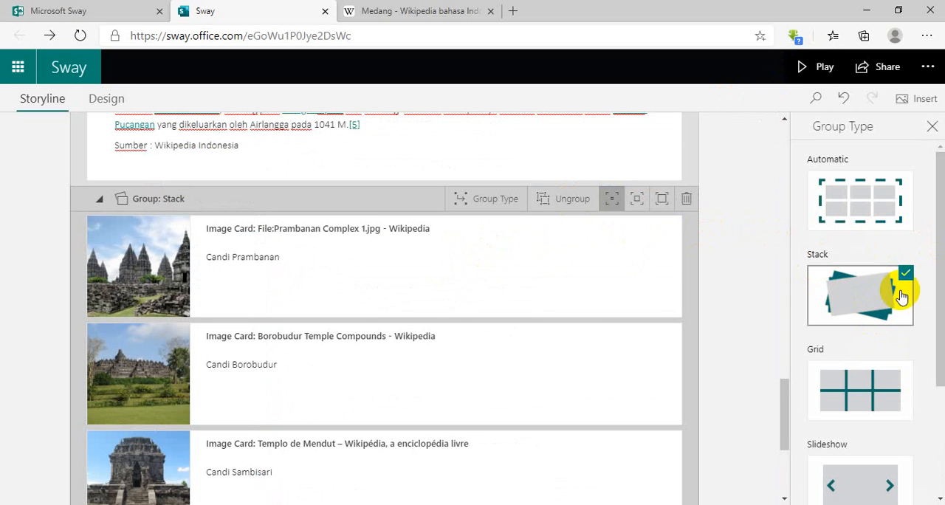
left_click(871, 387)
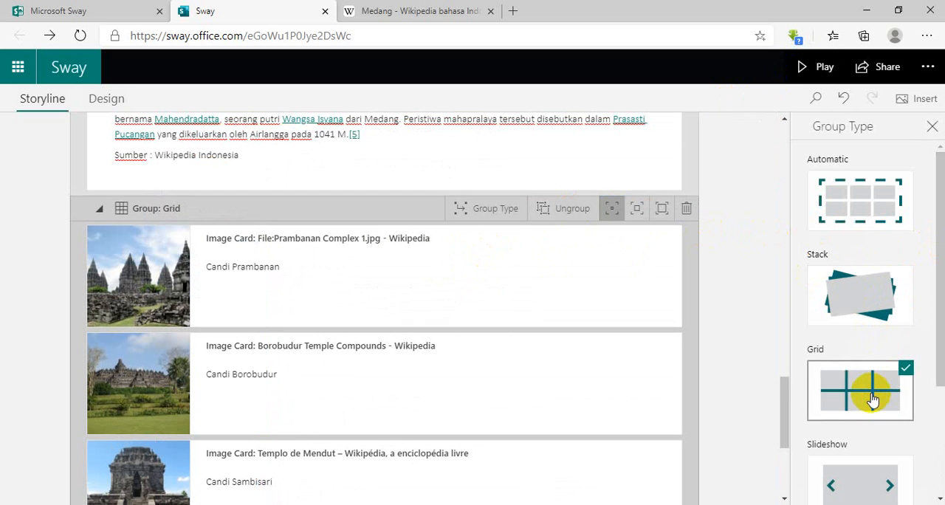
Play the Sway and check how the temple image grid looks beside the Kerajaan Medang text.
left_click(818, 66)
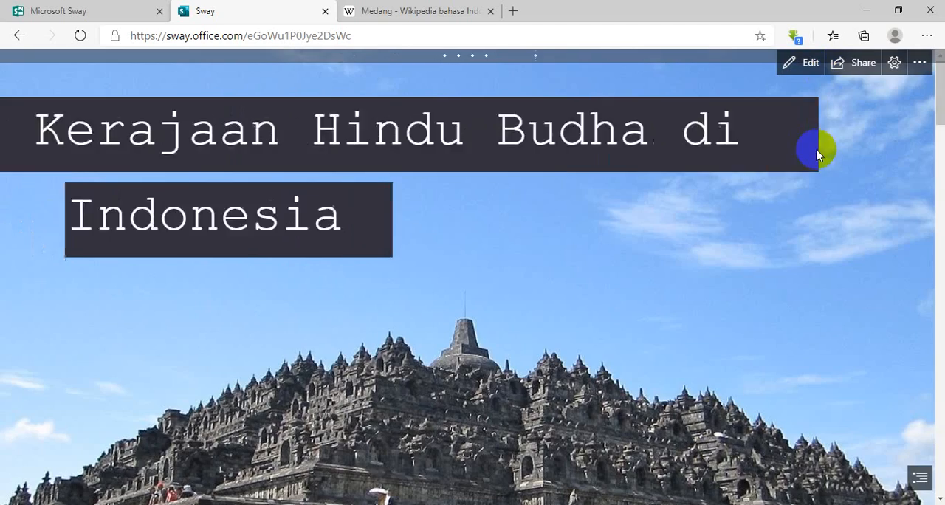
scroll(815, 140, "down", 5)
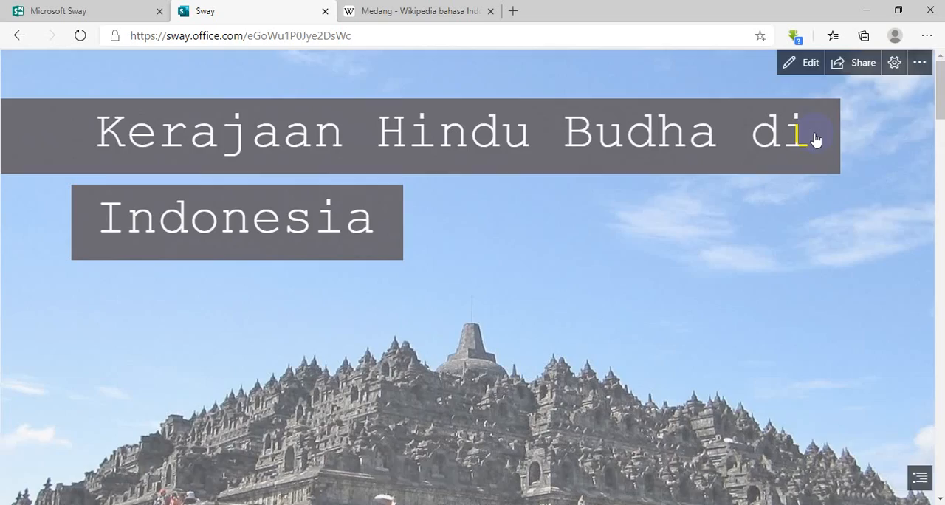
scroll(815, 141, "down", 10)
scroll(815, 140, "down", 12)
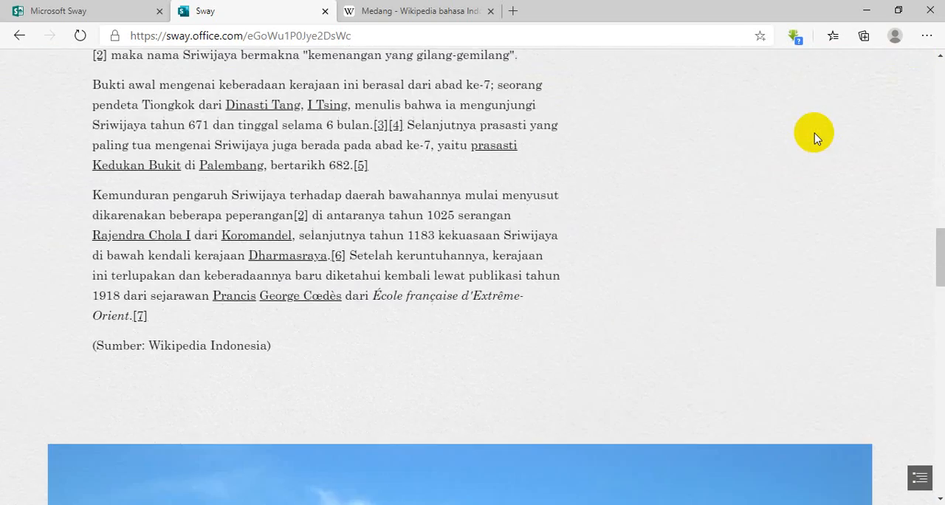
scroll(814, 141, "down", 4)
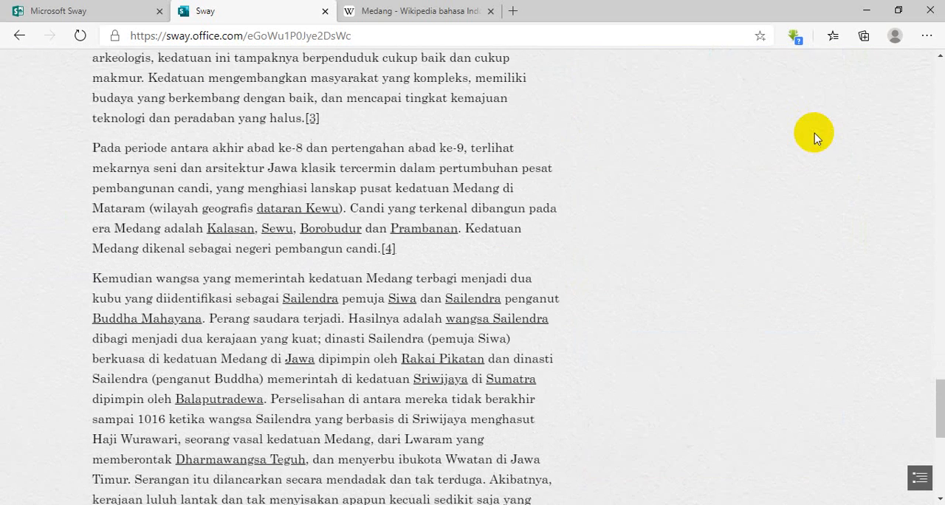
scroll(814, 133, "up", 4)
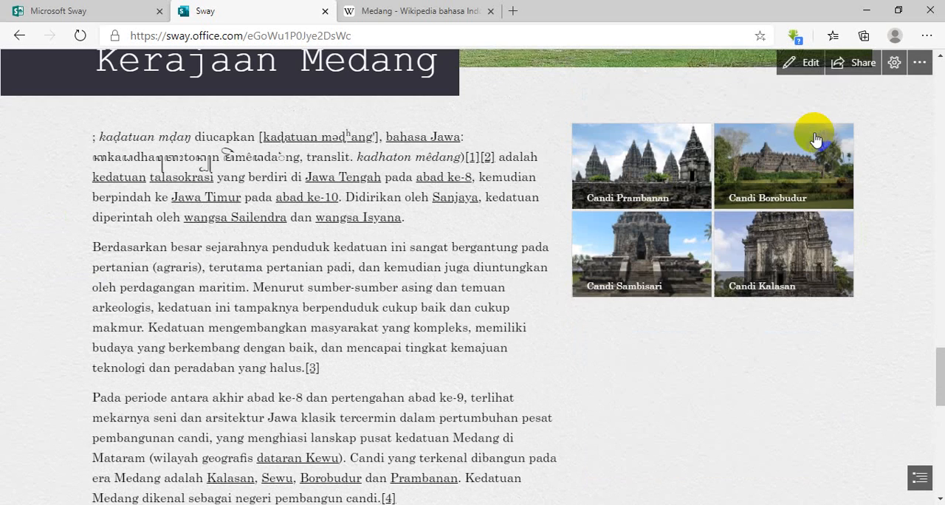
Give the temple image grid moderate emphasis and preview the Sway through to the end to check its layout.
left_click(809, 63)
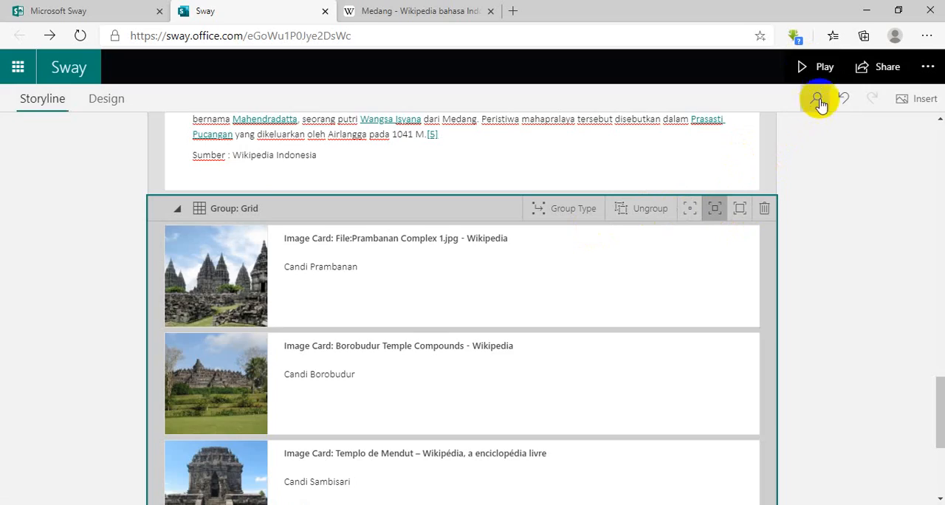
left_click(816, 67)
scroll(823, 146, "down", 5)
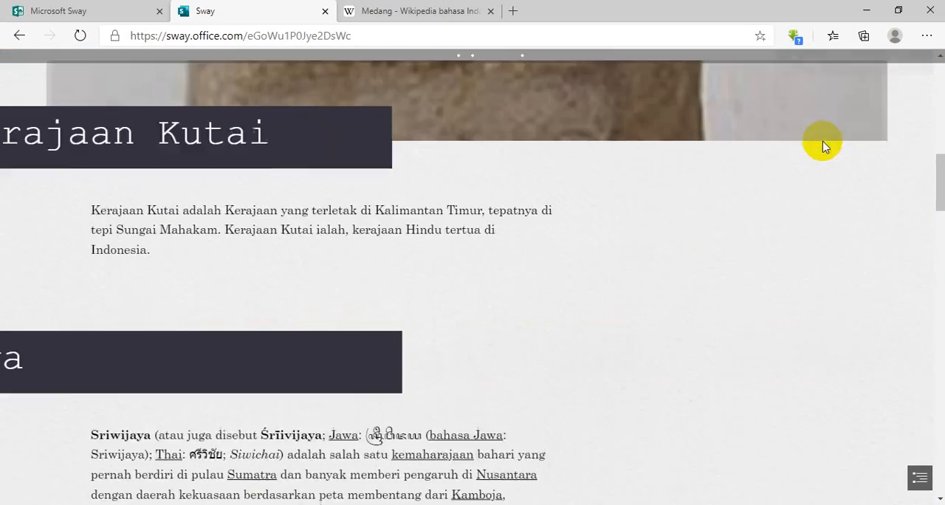
scroll(823, 145, "down", 10)
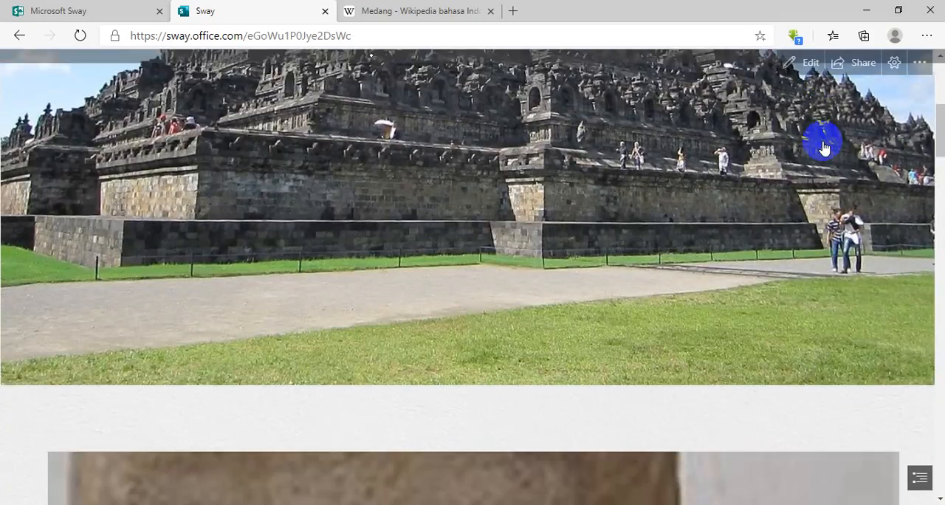
scroll(824, 146, "down", 10)
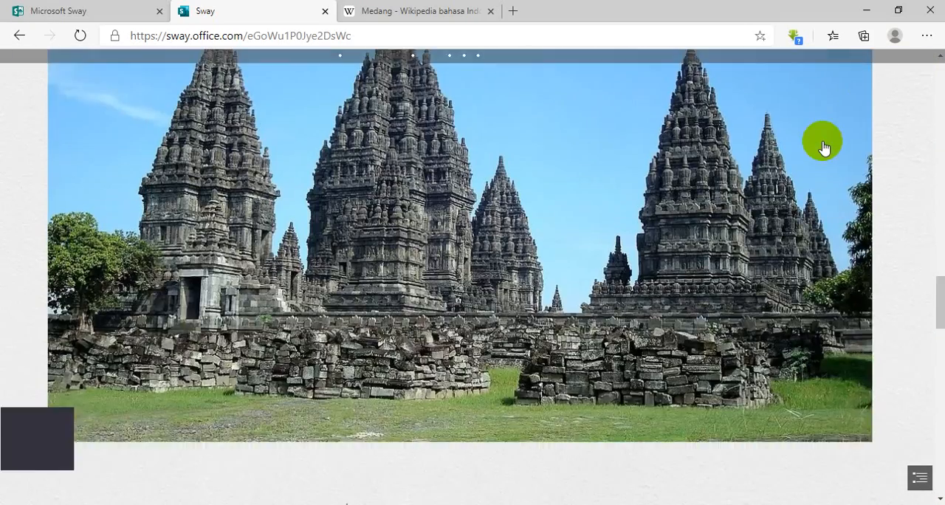
scroll(823, 145, "down", 7)
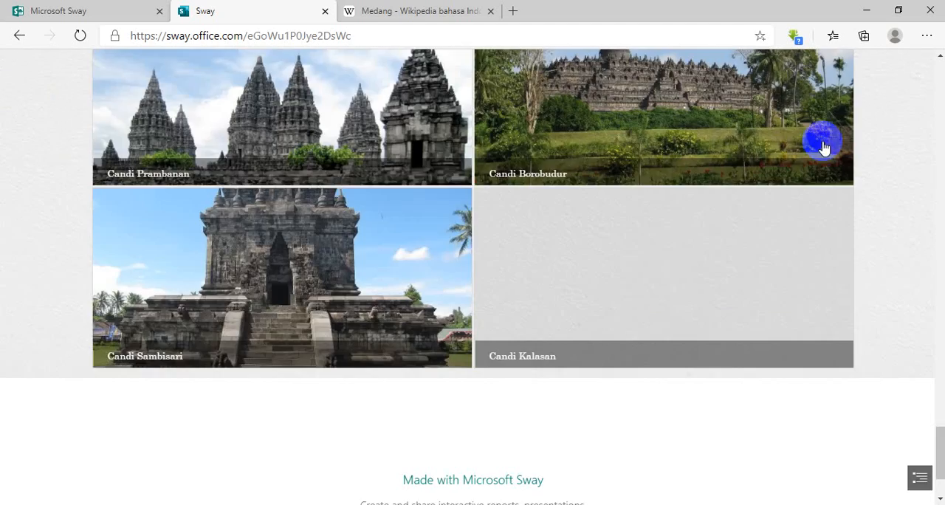
scroll(673, 261, "up", 15)
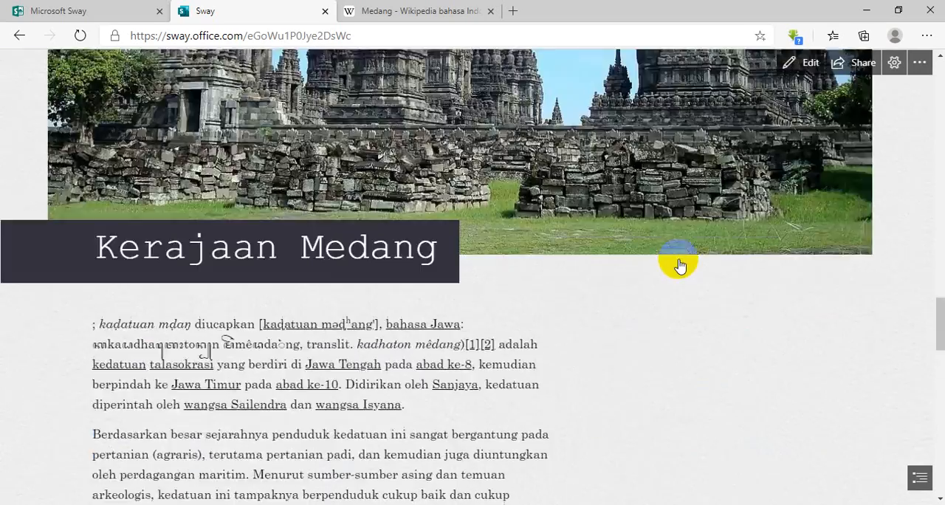
scroll(677, 261, "up", 10)
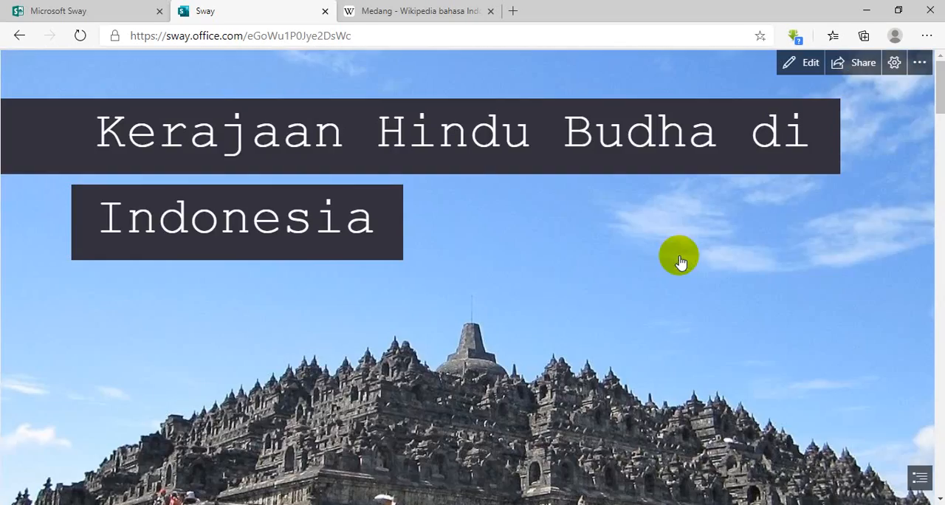
left_click(797, 62)
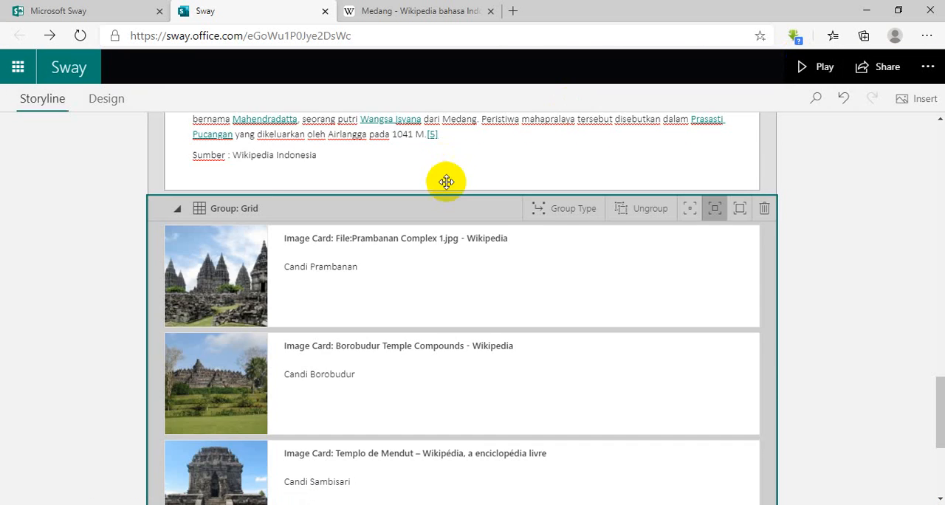
Open the design view of the Sway and show its style and layout options.
scroll(226, 186, "up", 10)
scroll(73, 201, "up", 2)
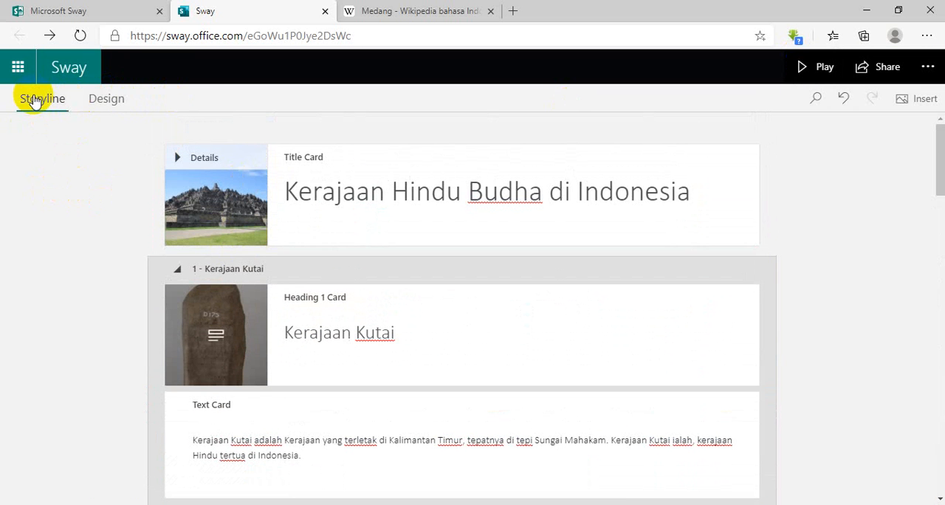
left_click(528, 195)
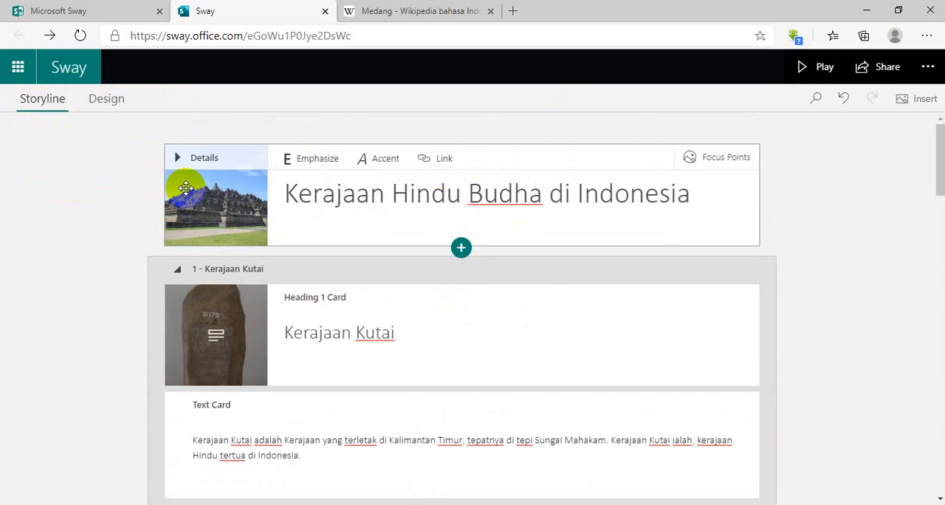
left_click(97, 98)
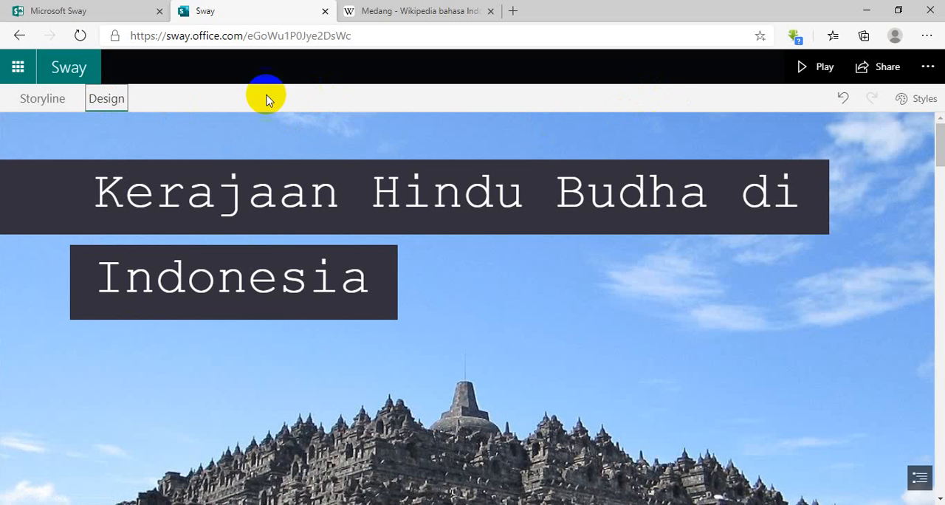
left_click(925, 100)
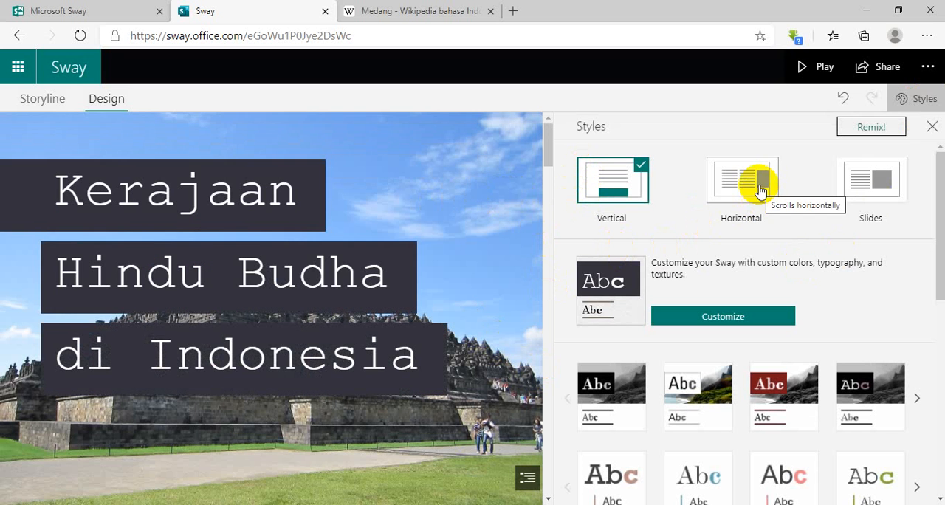
Try the Horizontal layout on the Sway and page forward and back to preview it.
left_click(747, 194)
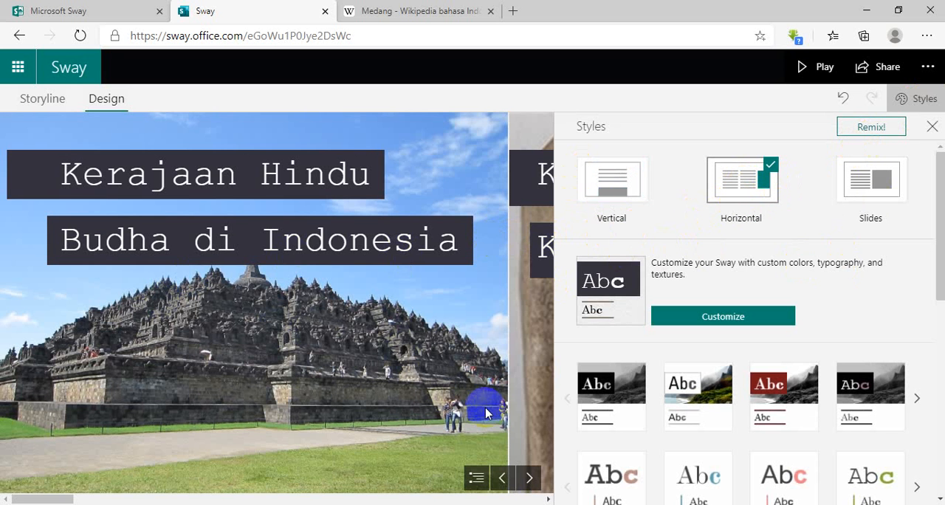
left_click(528, 478)
left_click(501, 478)
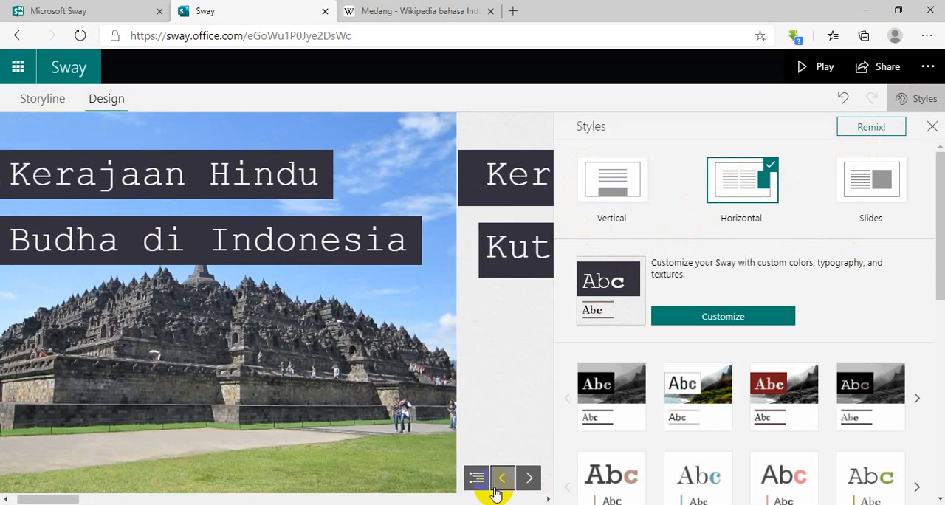
Return the Sway to the Vertical layout and preview its kingdom sections.
left_click(607, 186)
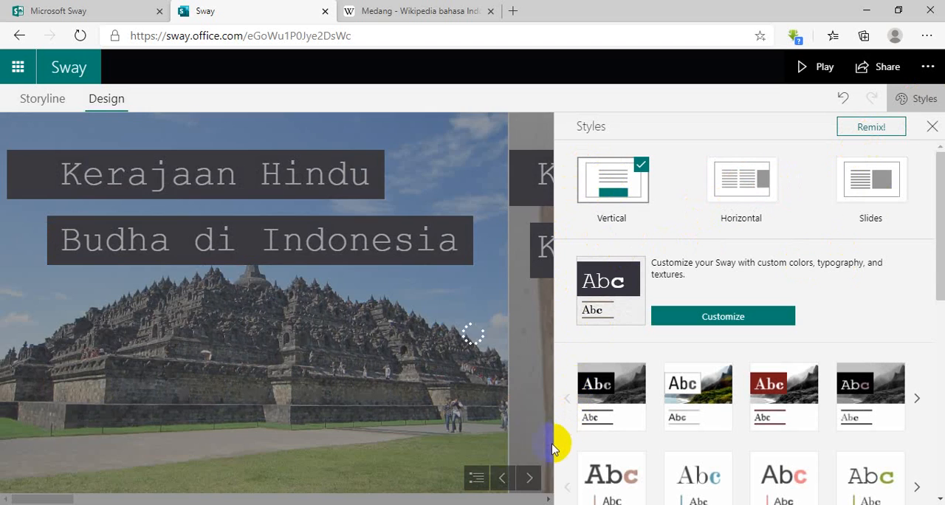
scroll(455, 299, "down", 8)
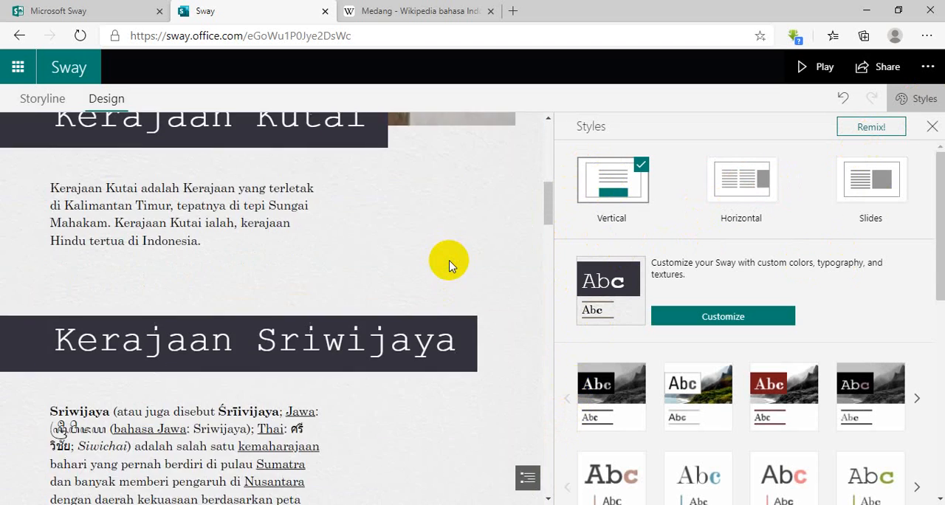
scroll(452, 251, "up", 8)
Change the Sway's layout to Slides, page through the Kerajaan Kutai slides and return to the title slide.
left_click(864, 221)
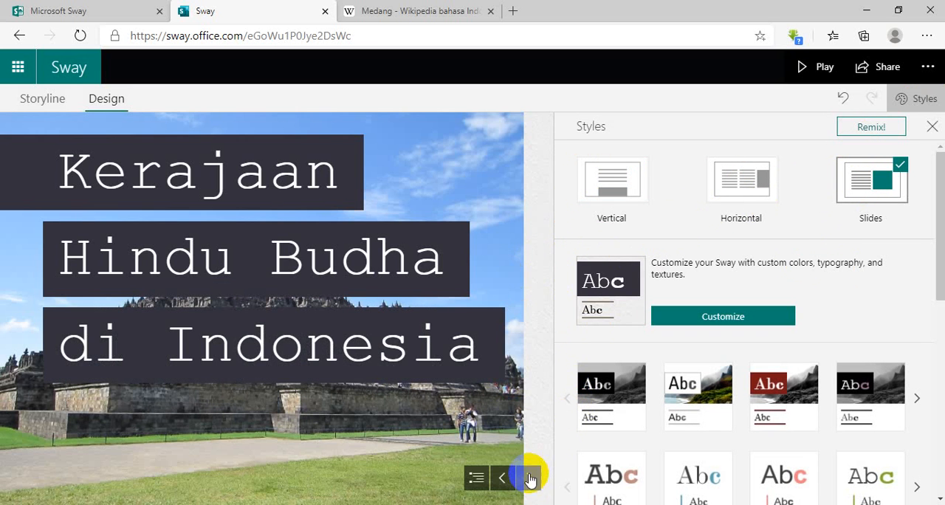
left_click(530, 478)
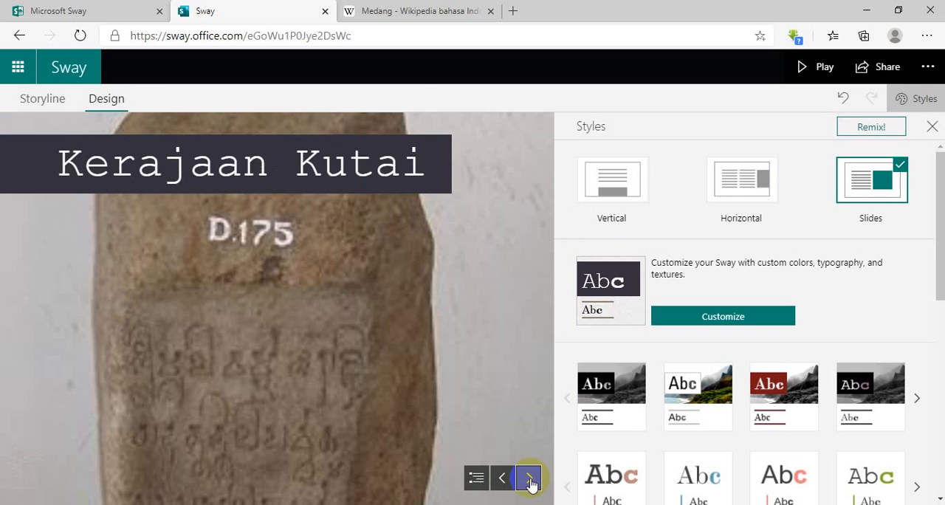
left_click(531, 480)
left_click(530, 478)
left_click(505, 479)
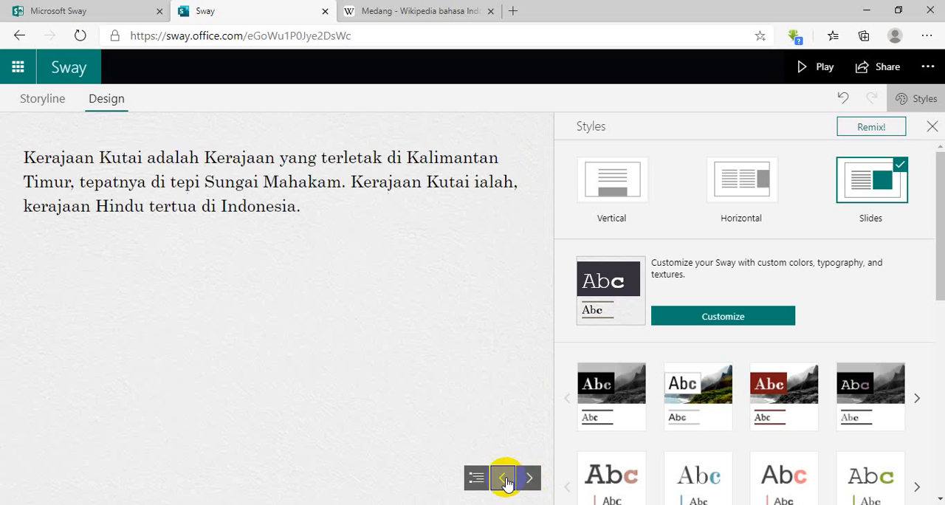
left_click(506, 480)
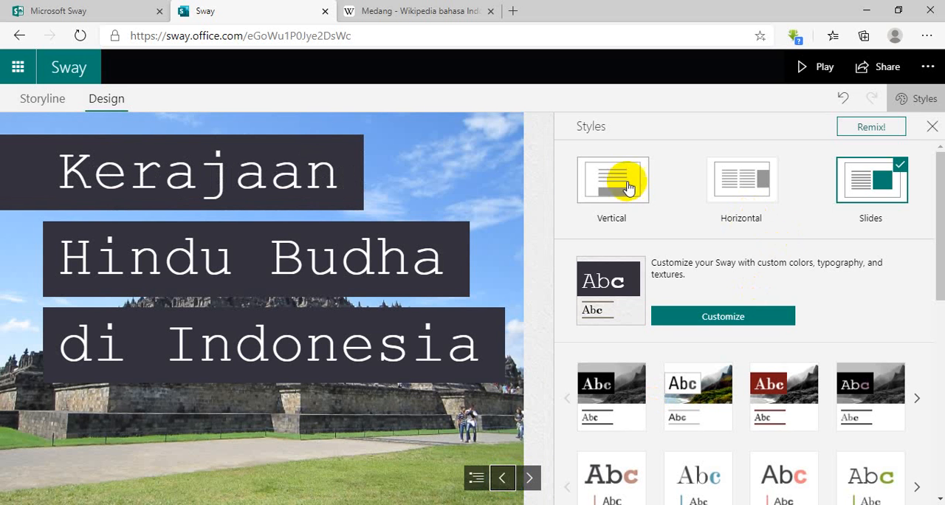
Try the red title-banner style and the solid teal style on the Sway.
scroll(624, 324, "down", 3)
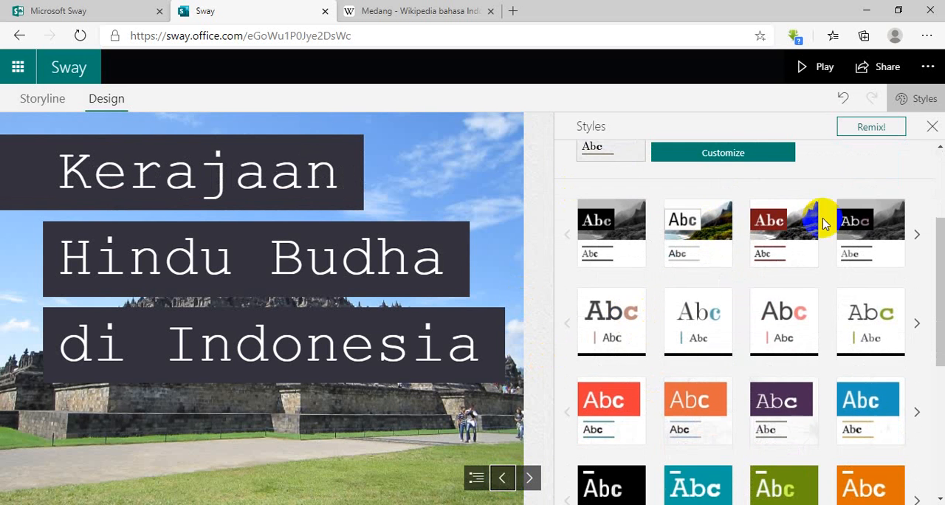
scroll(679, 244, "up", 2)
scroll(659, 381, "down", 2)
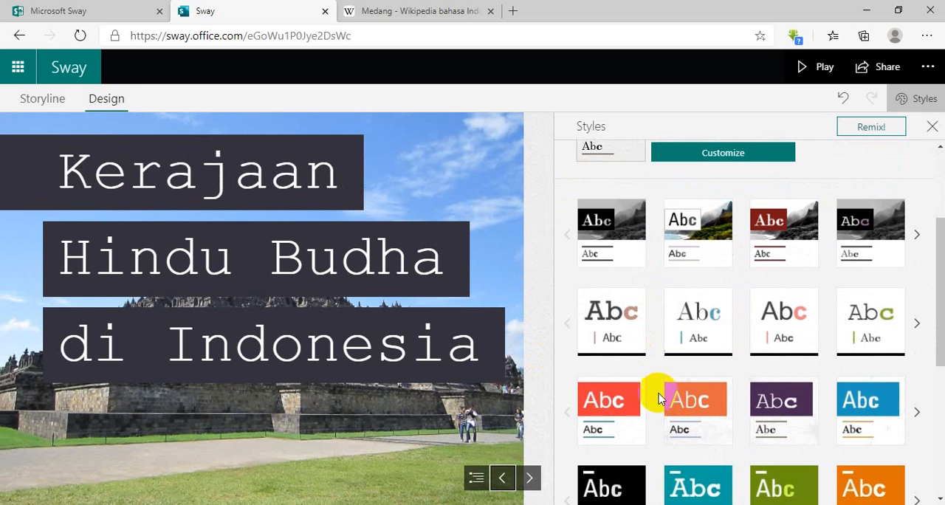
left_click(633, 414)
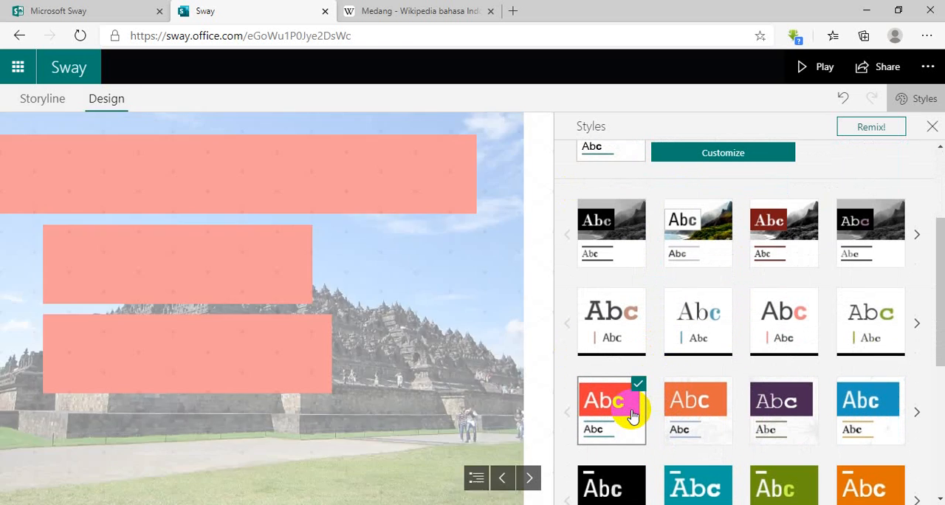
scroll(635, 353, "down", 3)
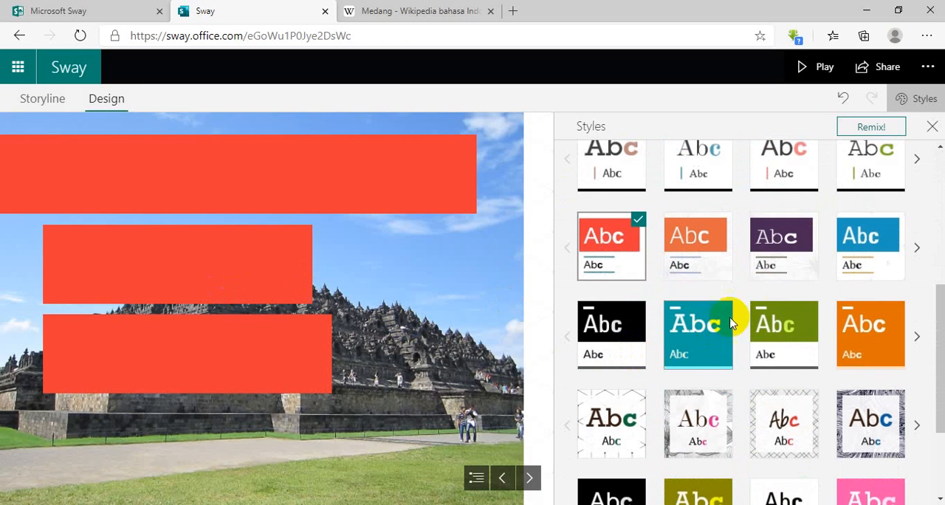
left_click(667, 336)
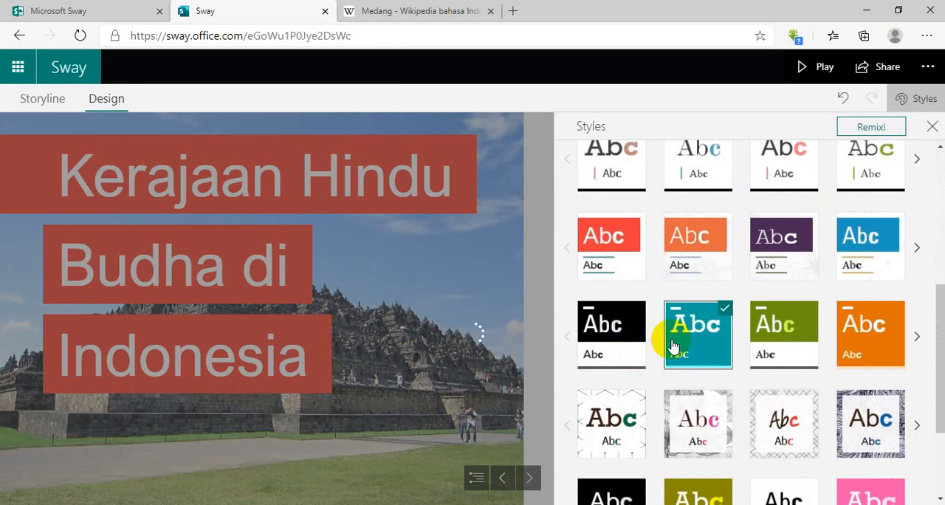
Apply the white style with a grey textured border, serif lettering and pink accent to the Sway.
scroll(672, 345, "down", 2)
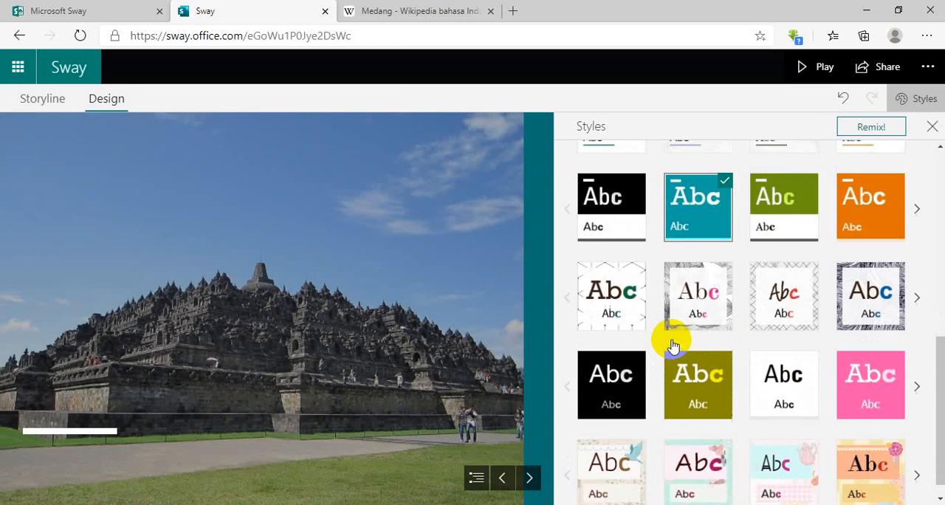
left_click(708, 288)
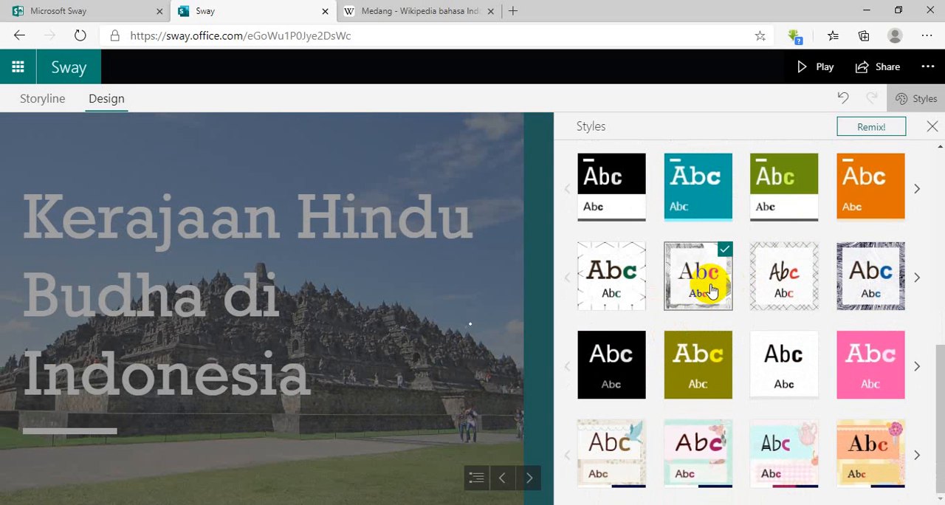
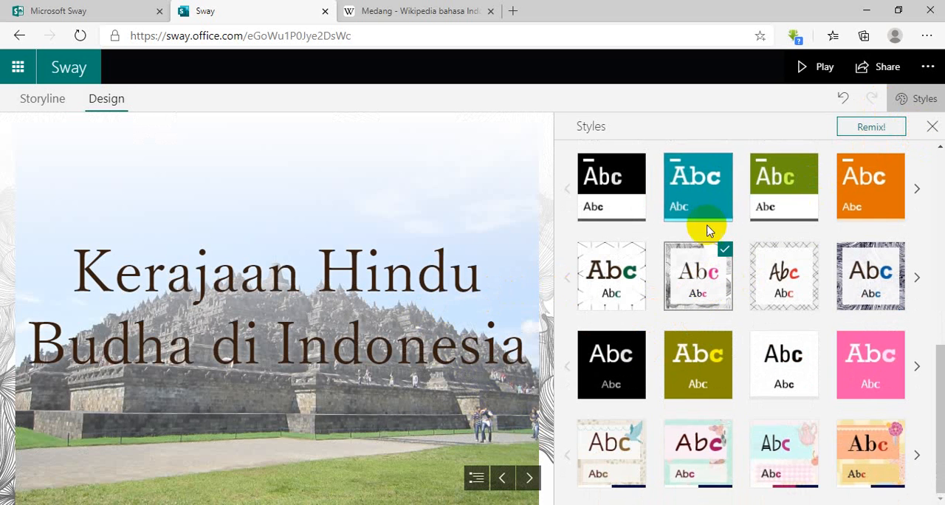
Remix the Sway's design and layout and preview the Kerajaan Kutai and Kerajaan Sriwijaya sections.
left_click(875, 129)
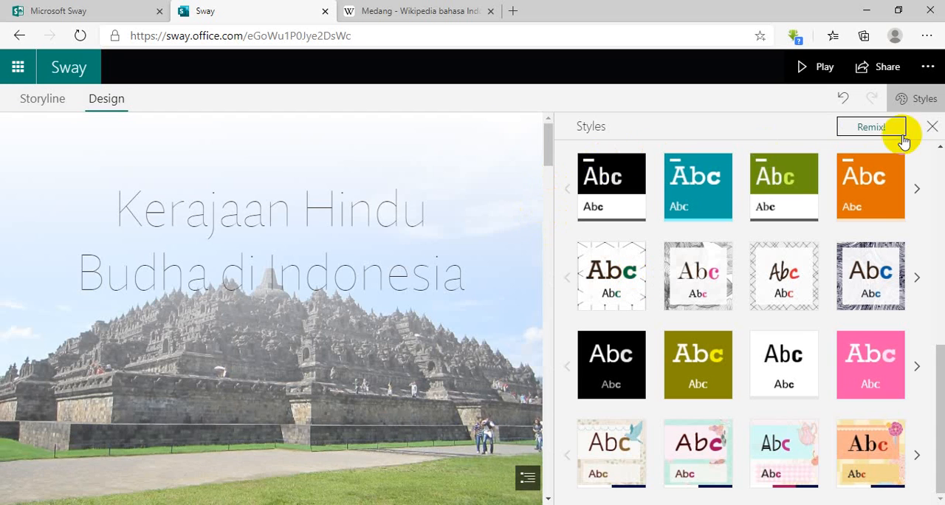
scroll(448, 211, "down", 5)
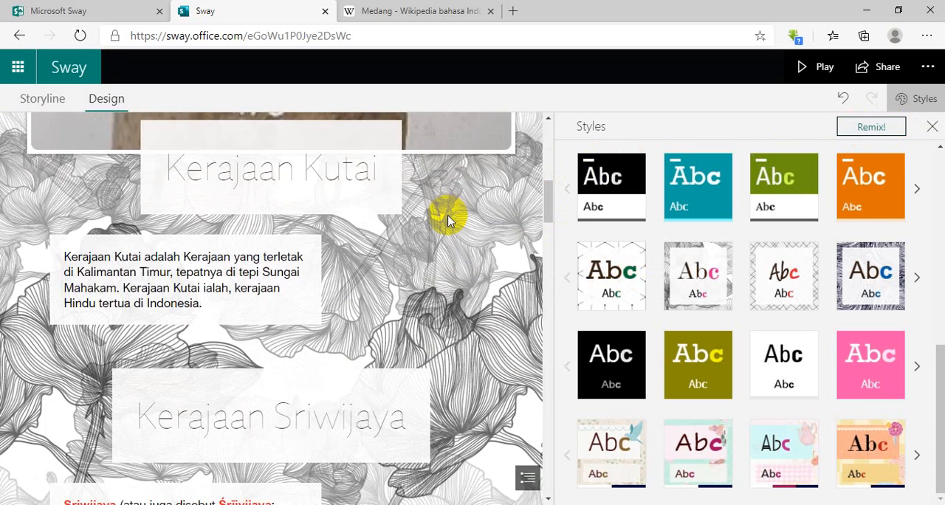
scroll(447, 212, "up", 4)
scroll(399, 221, "down", 5)
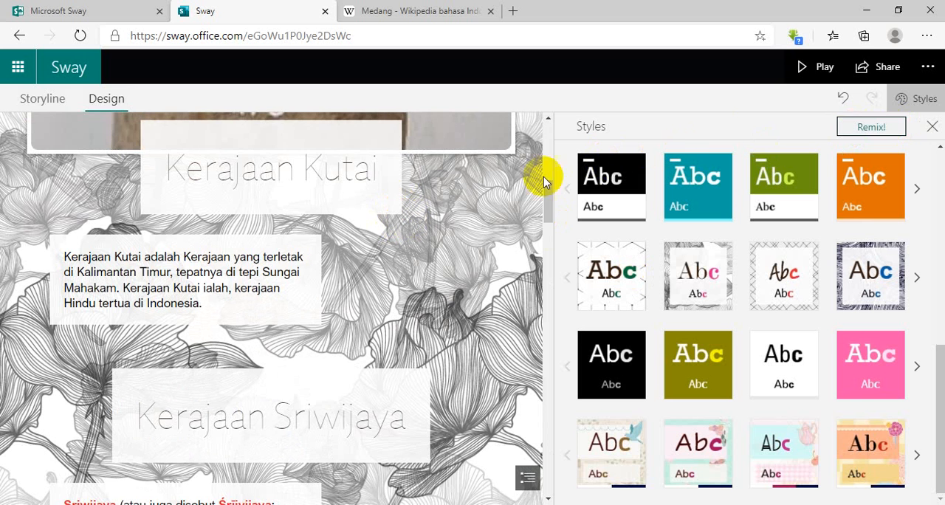
Remix the design a second time and look over the title slide.
left_click(853, 130)
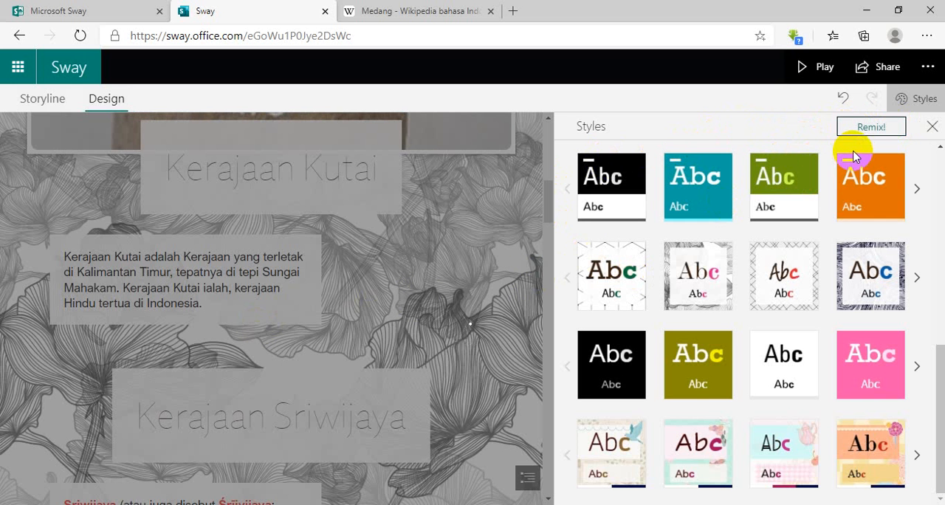
scroll(395, 221, "down", 5)
scroll(395, 221, "up", 5)
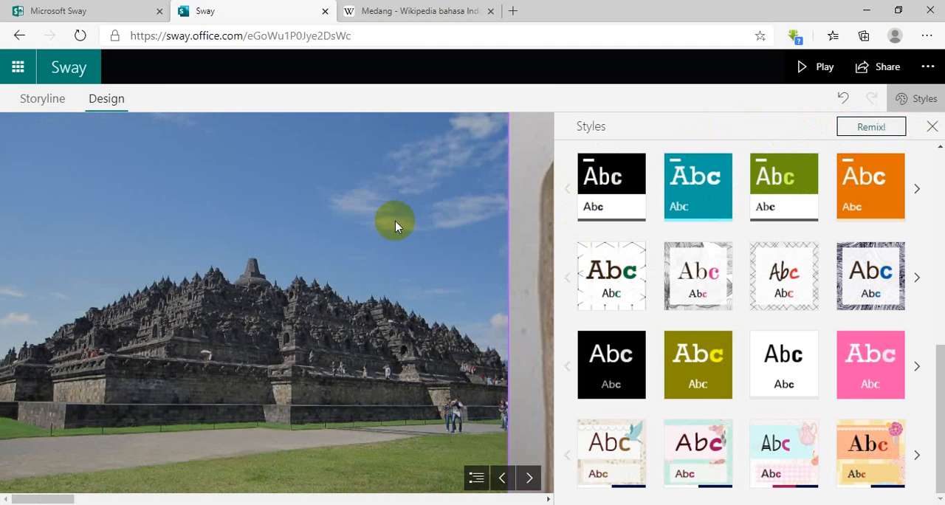
scroll(724, 173, "up", 1)
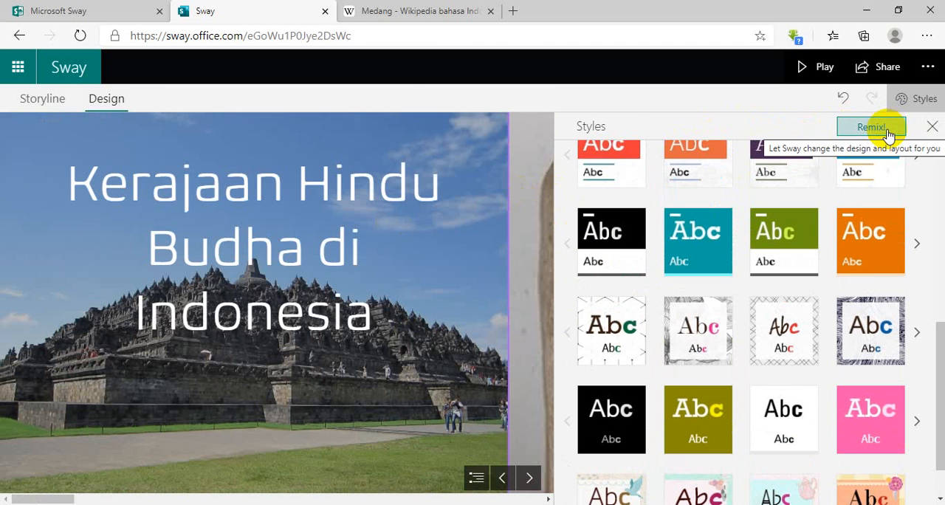
Remix the design once more, close the style options and preview the slides through the Kerajaan Sriwijaya text.
left_click(878, 127)
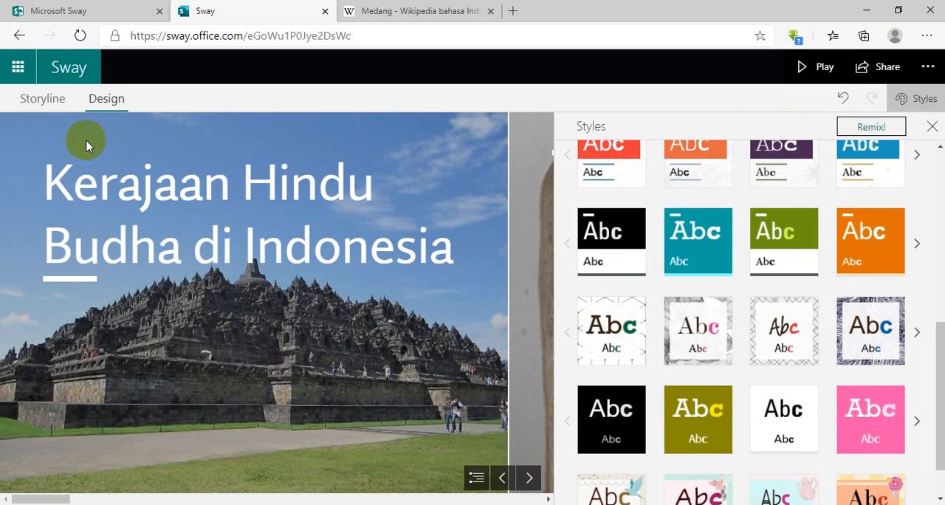
left_click(932, 126)
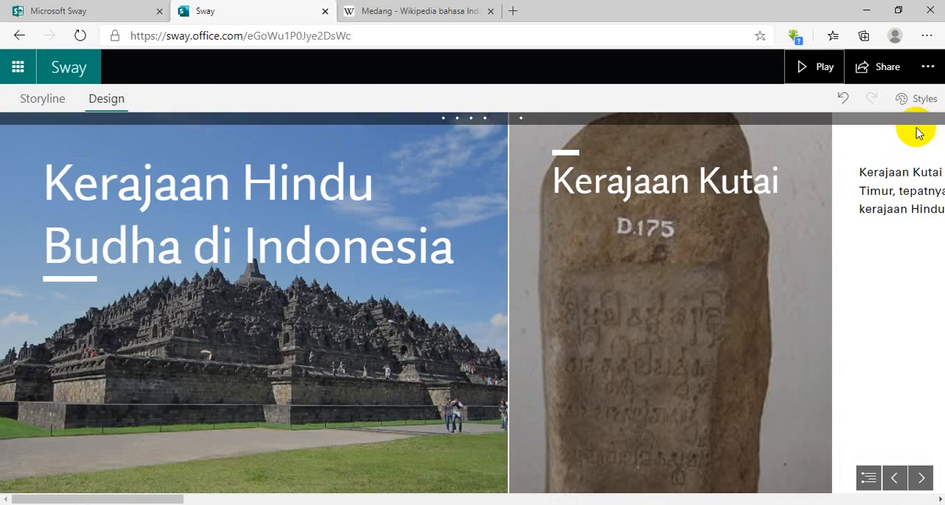
scroll(523, 234, "right", 3)
scroll(523, 235, "left", 2)
scroll(523, 235, "right", 6)
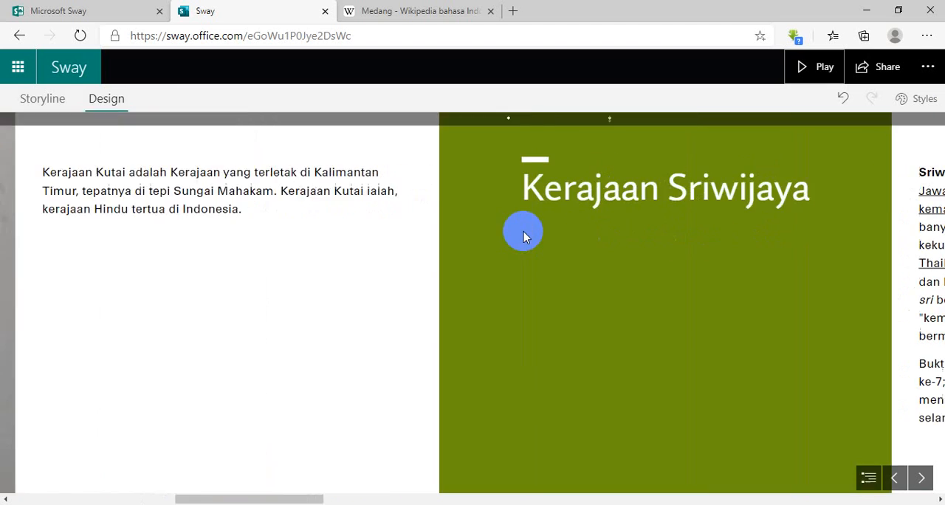
scroll(522, 235, "right", 3)
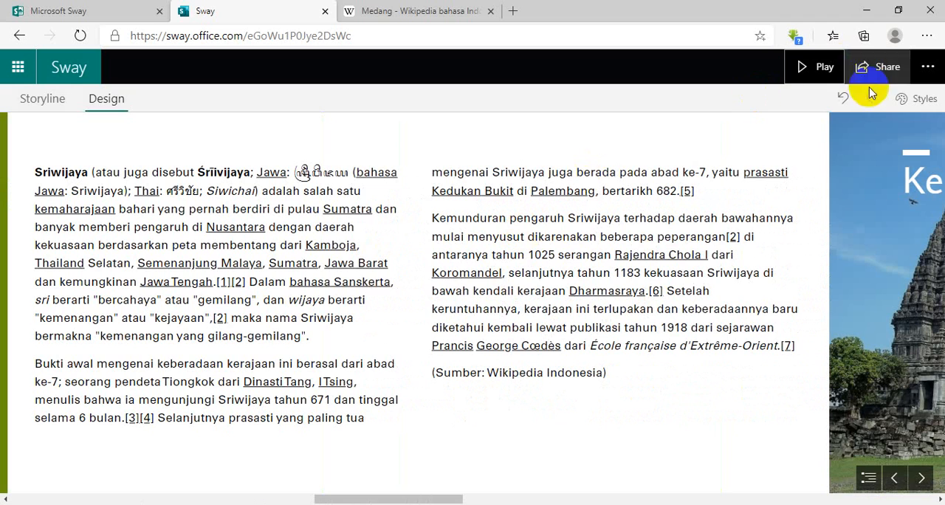
Search Bing Images for "muara takus" and set the 1600 x 900 temple photo as the Kerajaan Sriwijaya heading's background.
left_click(29, 98)
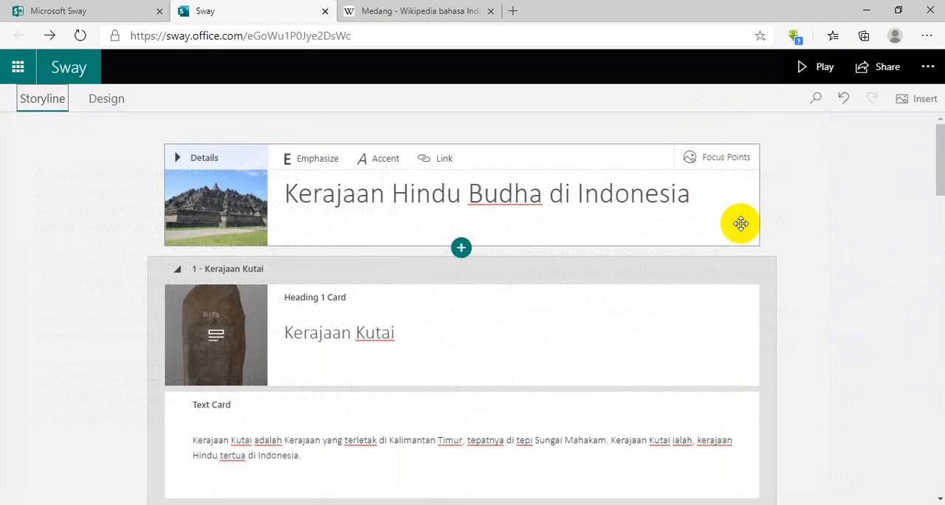
scroll(498, 273, "down", 5)
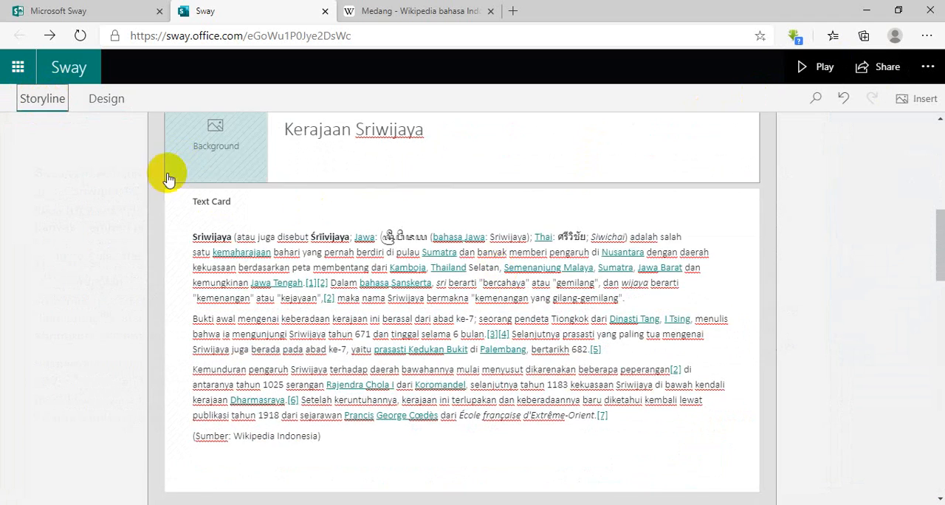
left_click(216, 159)
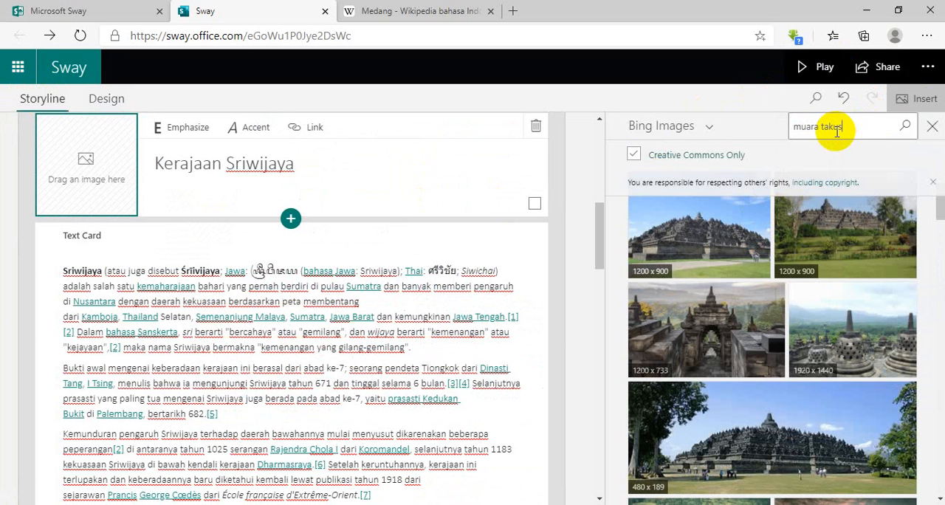
left_click(905, 127)
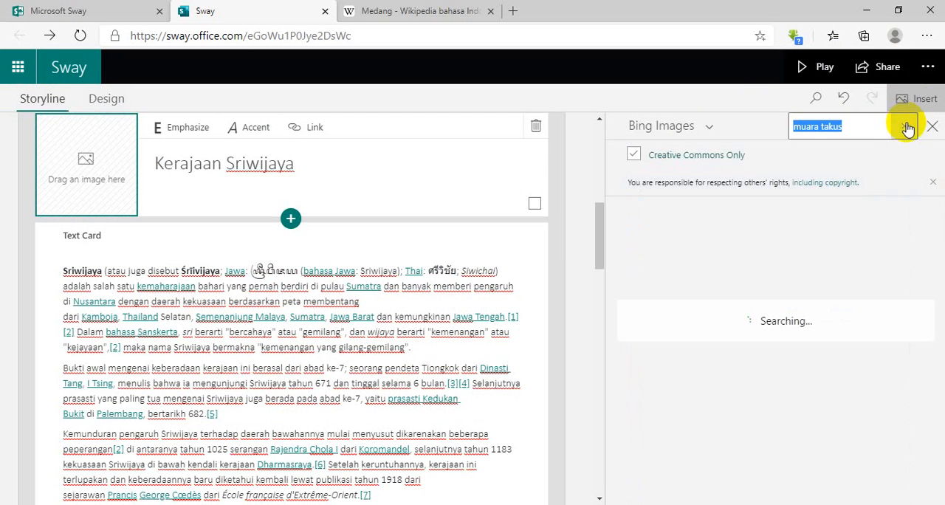
left_click(733, 235)
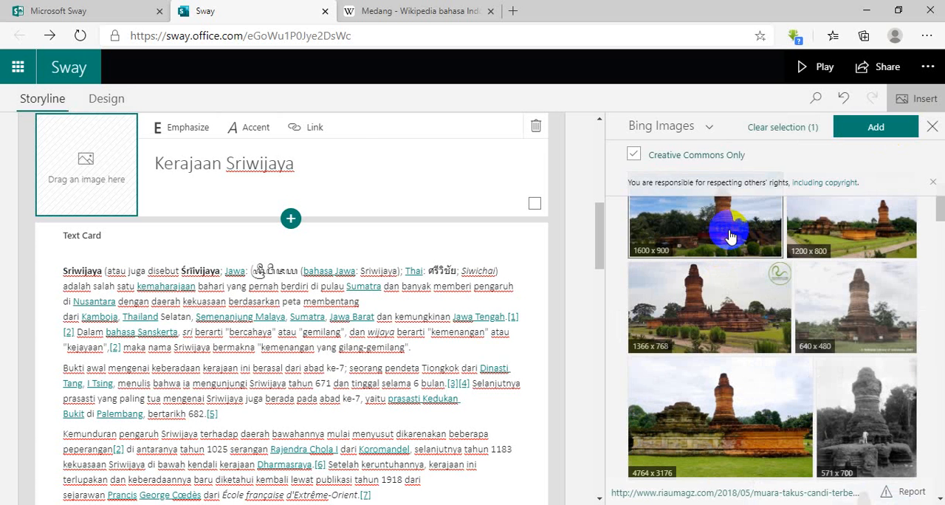
left_click_drag(729, 235, 131, 196)
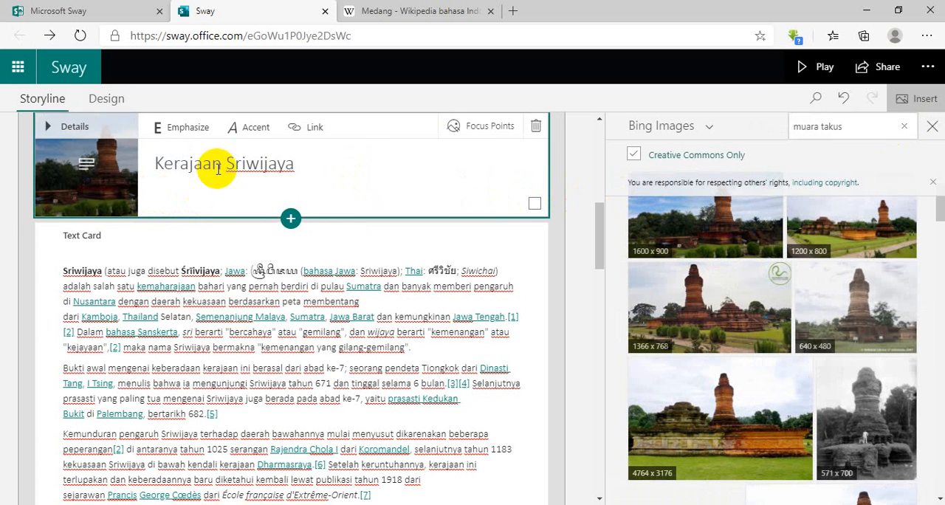
Mark the entire Kerajaan Sriwijaya background image as important in its focus points.
left_click(480, 127)
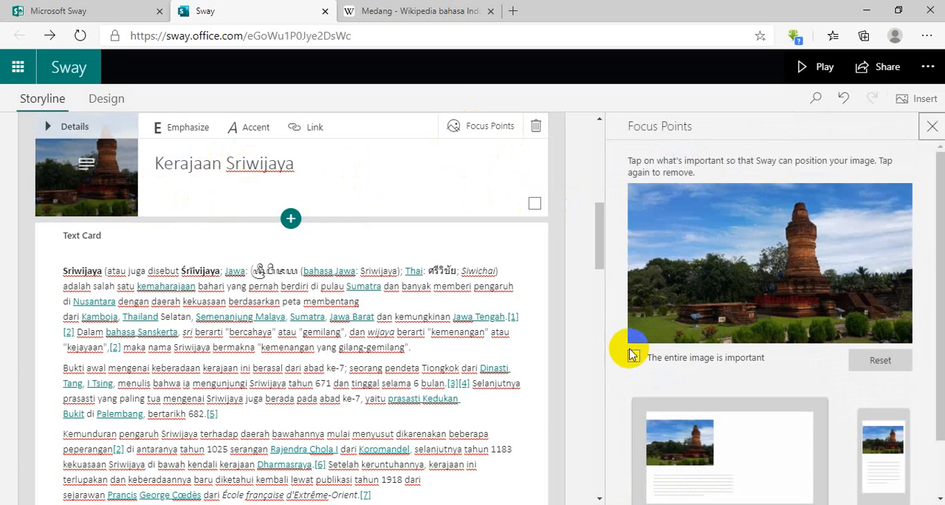
left_click(632, 356)
left_click(930, 127)
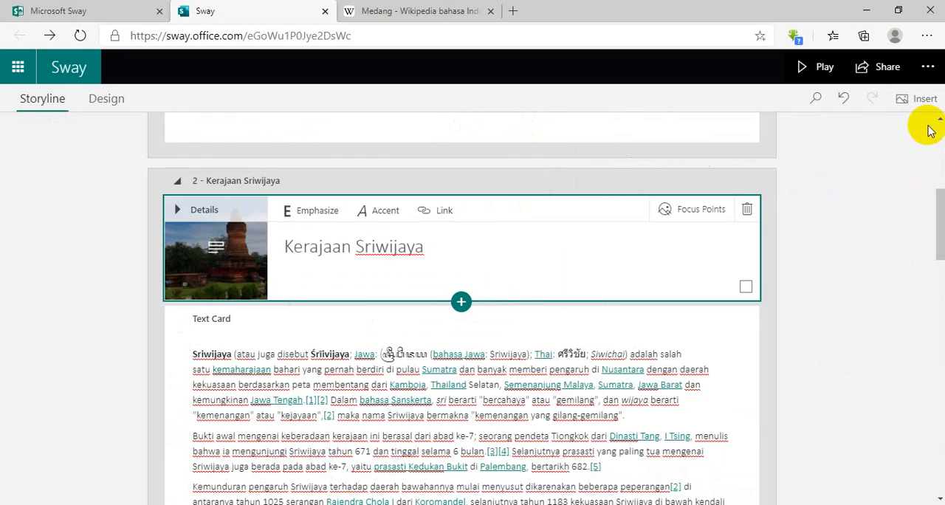
Insert a video card after the text card of the Kerajaan Sriwijaya section.
scroll(733, 232, "up", 2)
scroll(730, 229, "down", 3)
scroll(734, 231, "down", 2)
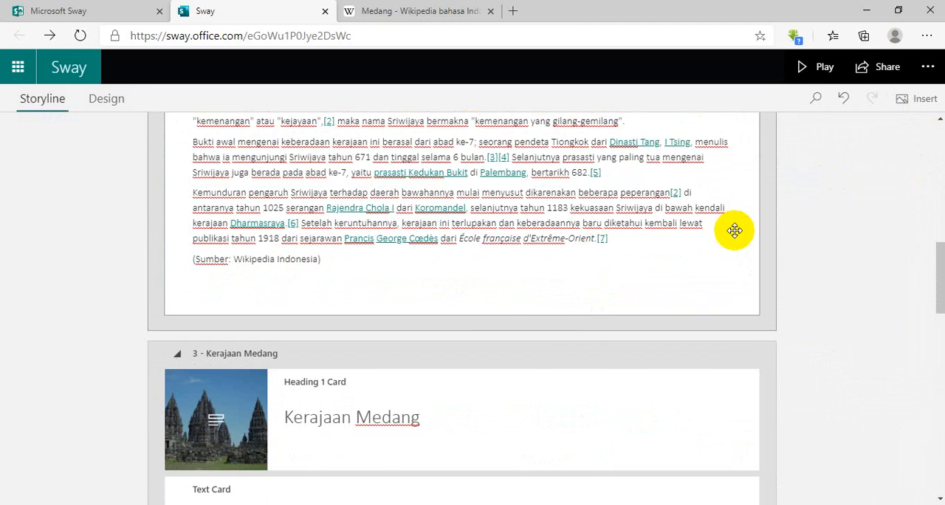
left_click(479, 272)
left_click(461, 319)
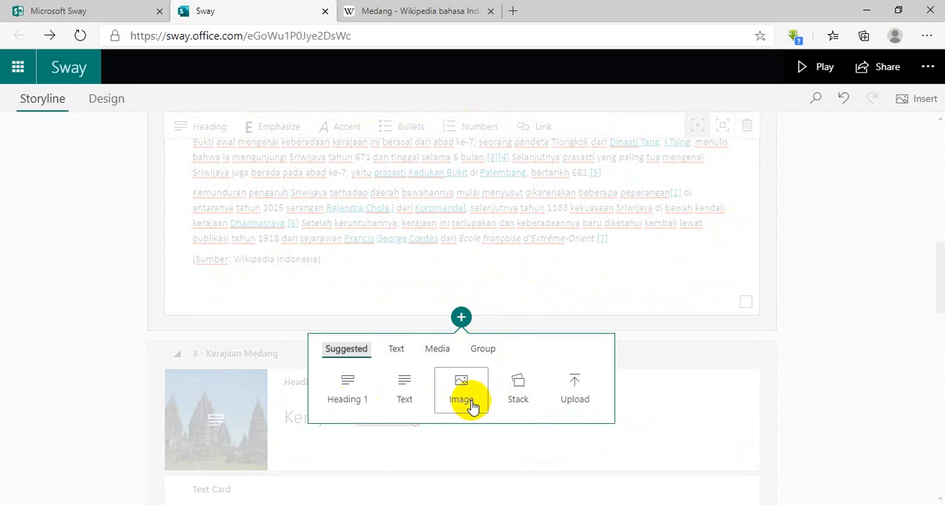
left_click(442, 351)
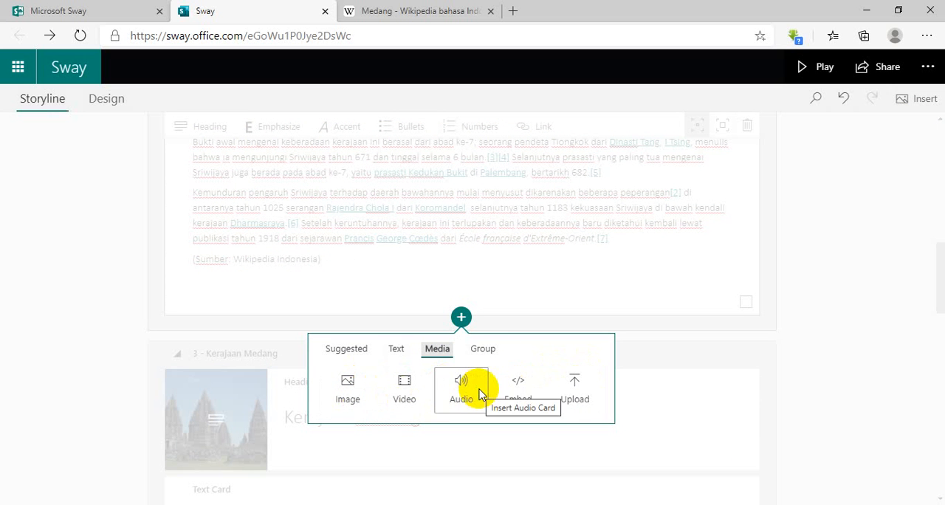
left_click(404, 387)
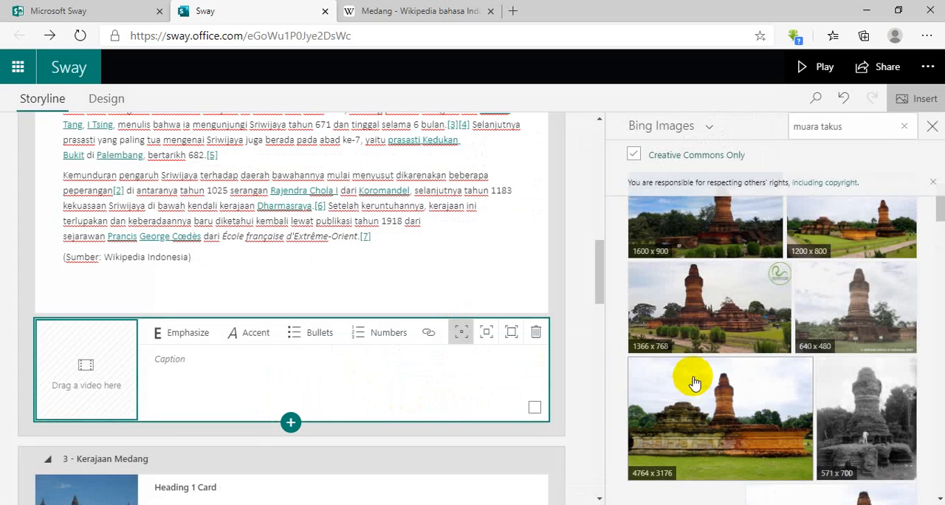
Search YouTube for "muara takus" and add the 54:04 "Candi Muara Takus; Misteri Sejarah Yang Hilang" video to the empty video card.
left_click(710, 127)
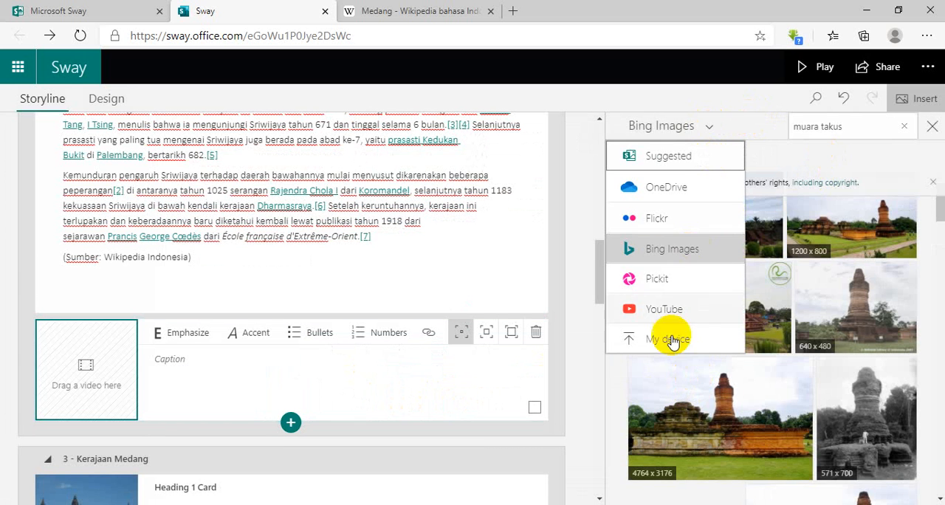
left_click(667, 309)
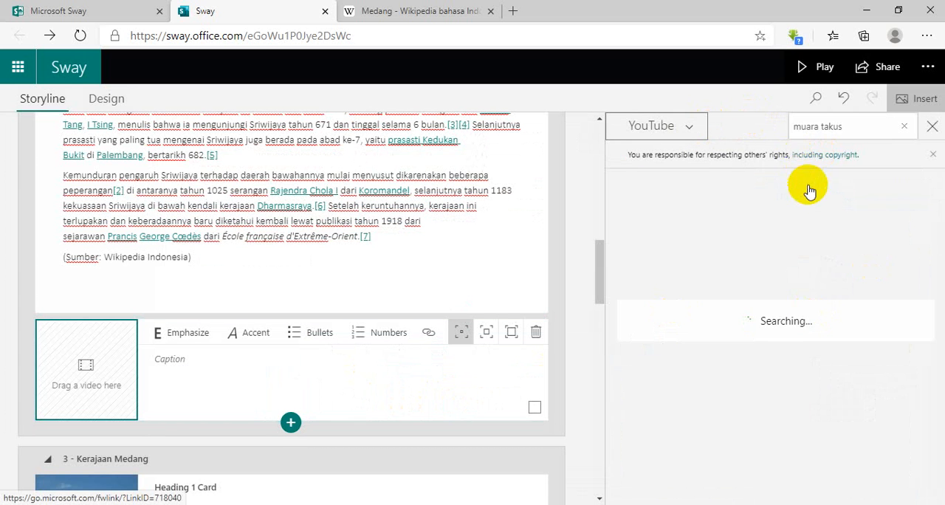
left_click(812, 124)
left_click(694, 221)
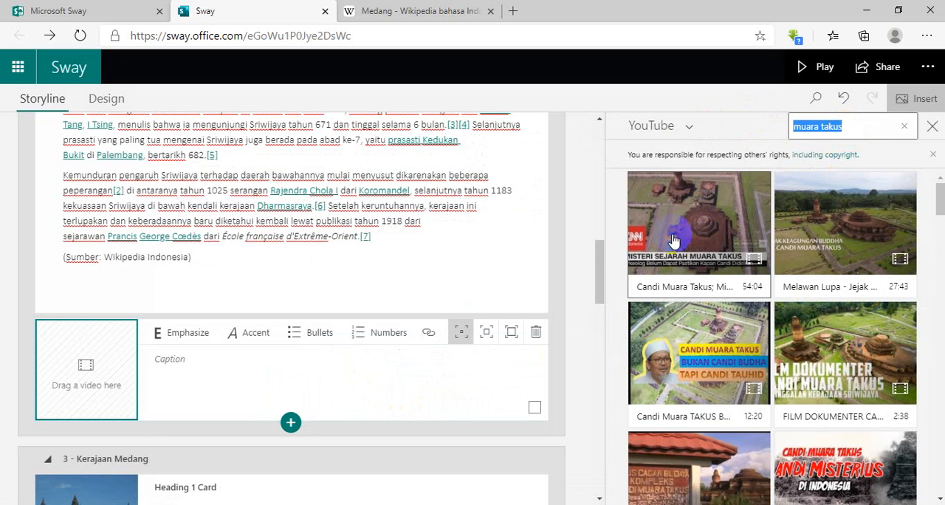
left_click(845, 132)
Add the YouTube video "Melawan Lupa - Jejak Keagungan Buddha di Candi Muara Takus" below the first Sriwijaya video.
left_click(819, 233)
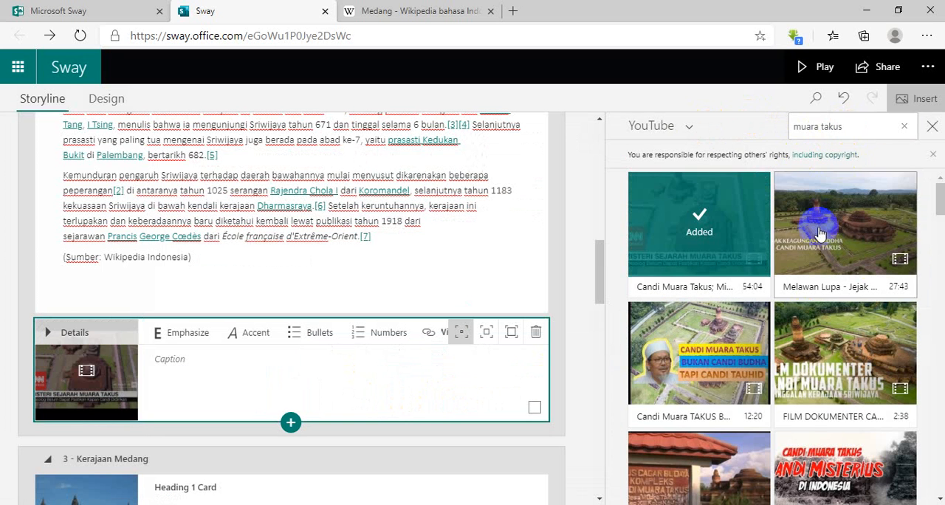
left_click(862, 131)
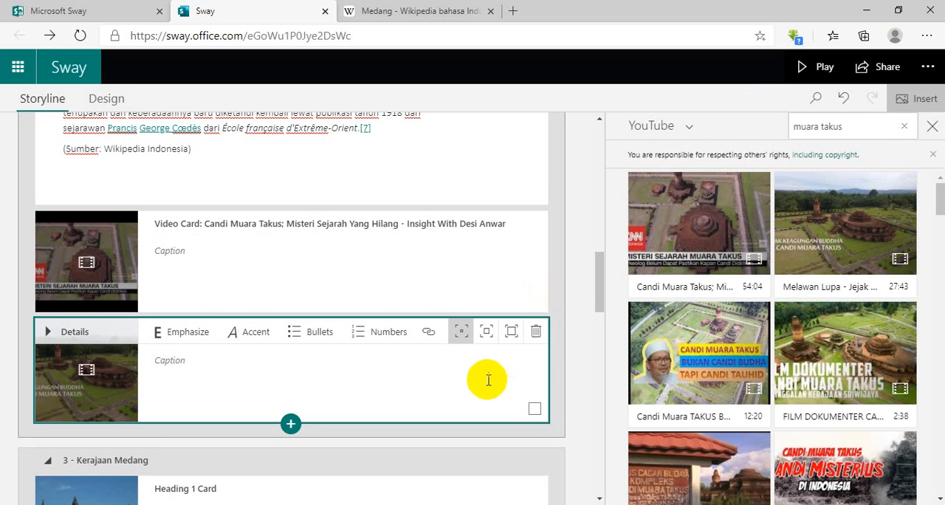
left_click(85, 243)
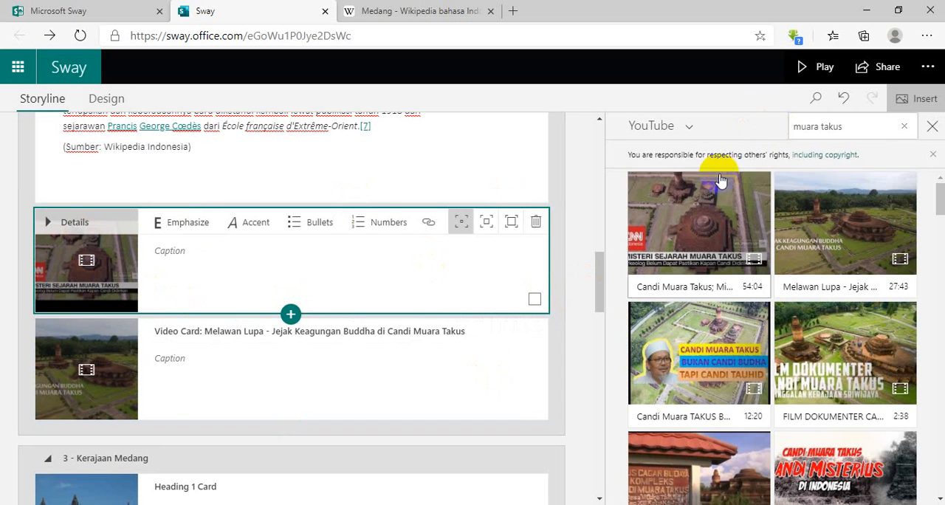
Play the Sway and browse through it to the videos in the Kerajaan Sriwijaya section.
left_click(817, 67)
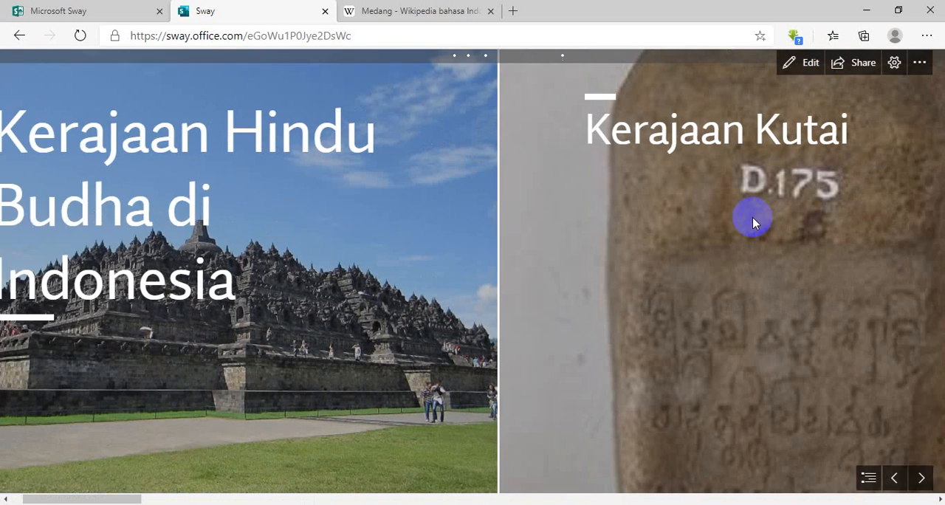
scroll(752, 217, "down", 15)
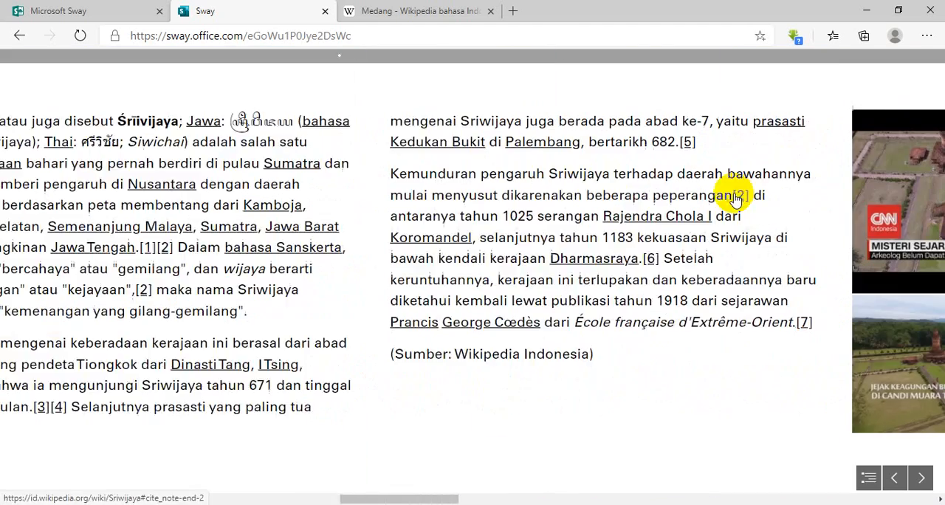
scroll(734, 198, "down", 3)
left_click(515, 205)
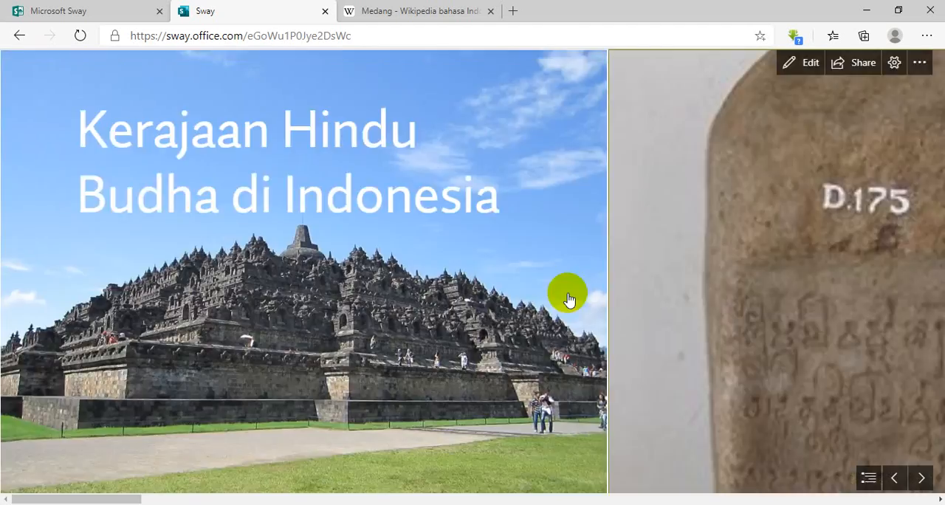
scroll(568, 299, "down", 15)
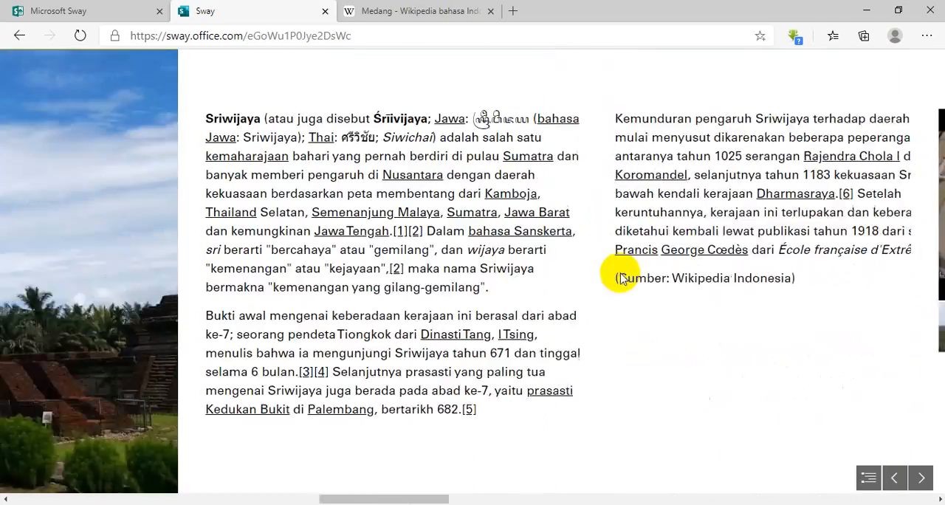
scroll(620, 277, "down", 5)
Test the "Candi Muara Takus" video in the preview and return to the storyline.
left_click(681, 192)
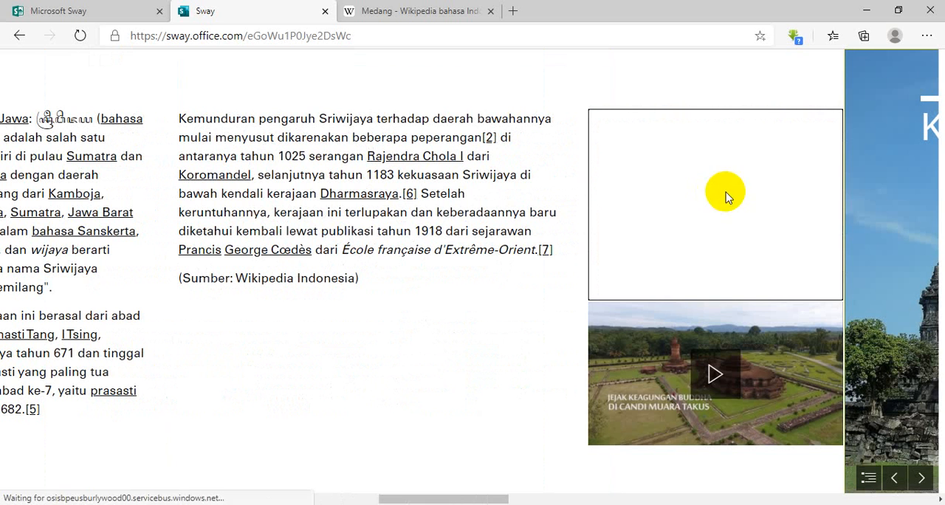
left_click(717, 298)
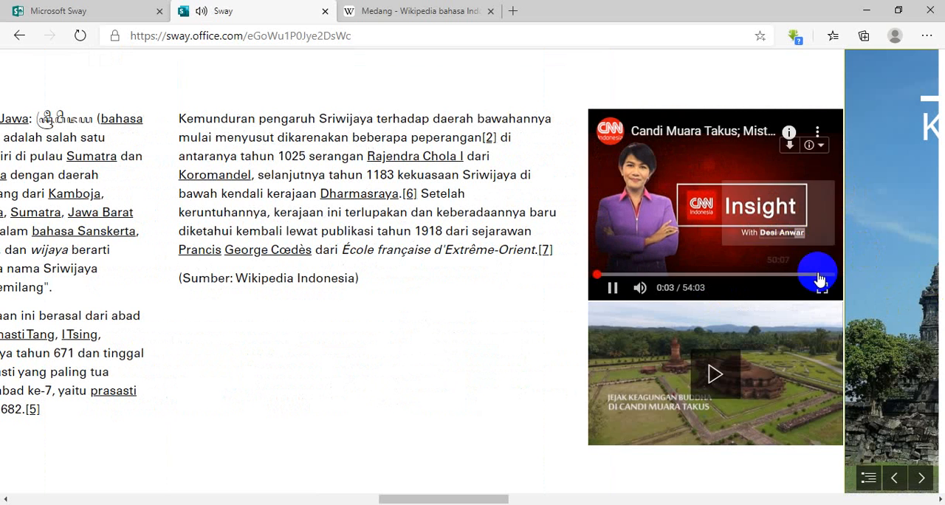
scroll(404, 275, "up", 4)
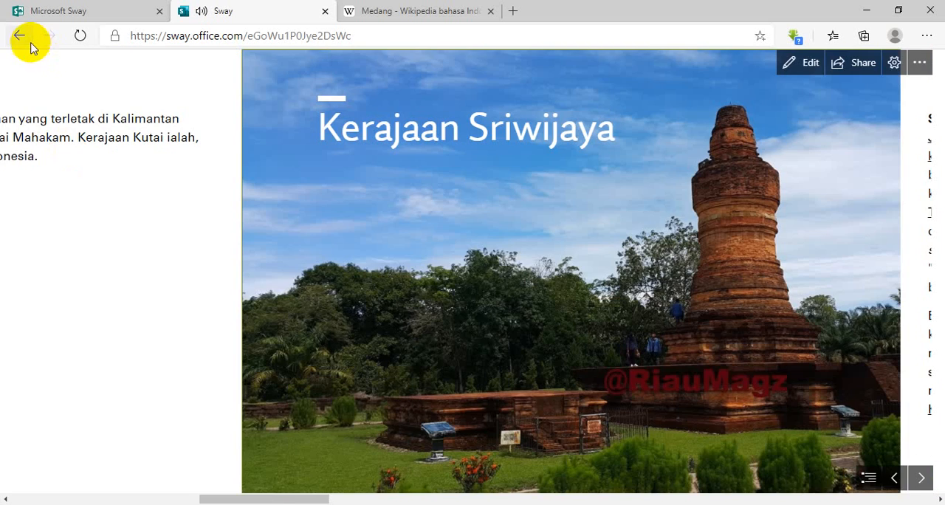
left_click(19, 37)
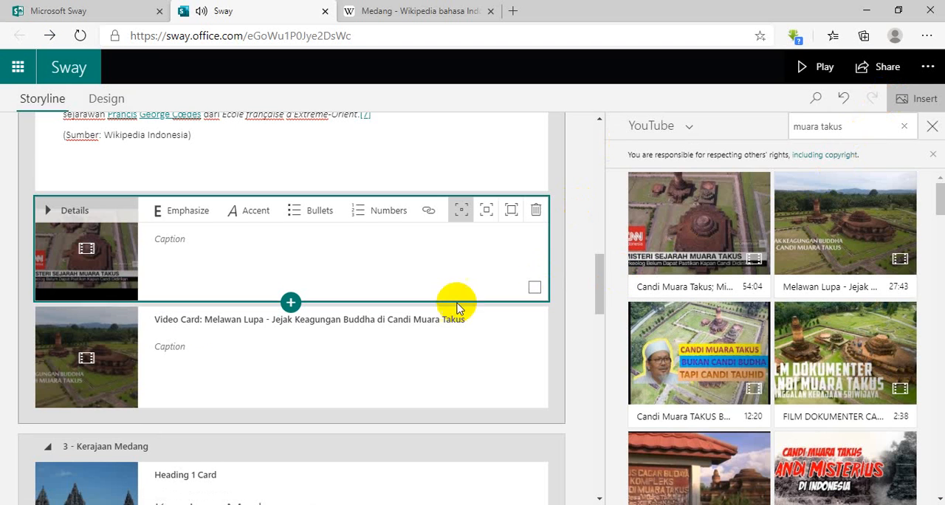
Set both Candi Muara Takus video cards in the Sriwijaya section to the strongest emphasis level.
left_click(510, 212)
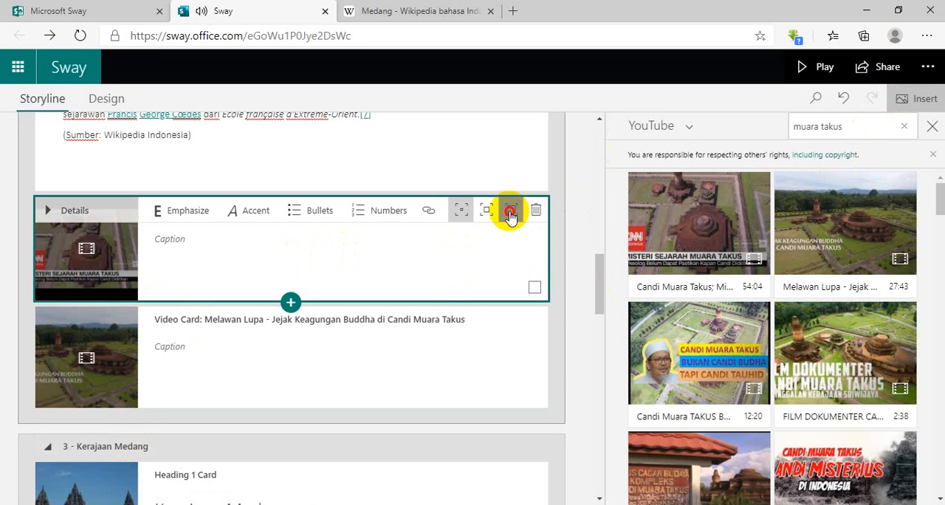
left_click(478, 311)
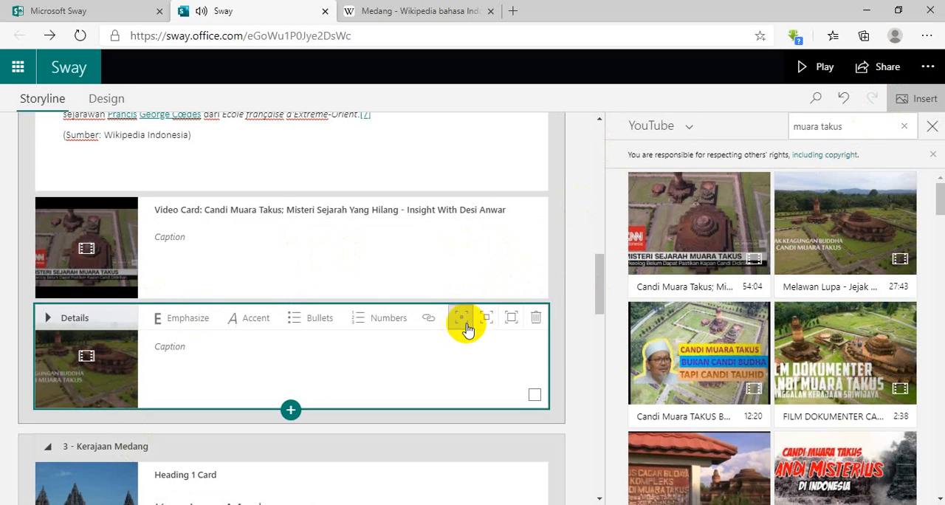
left_click(510, 319)
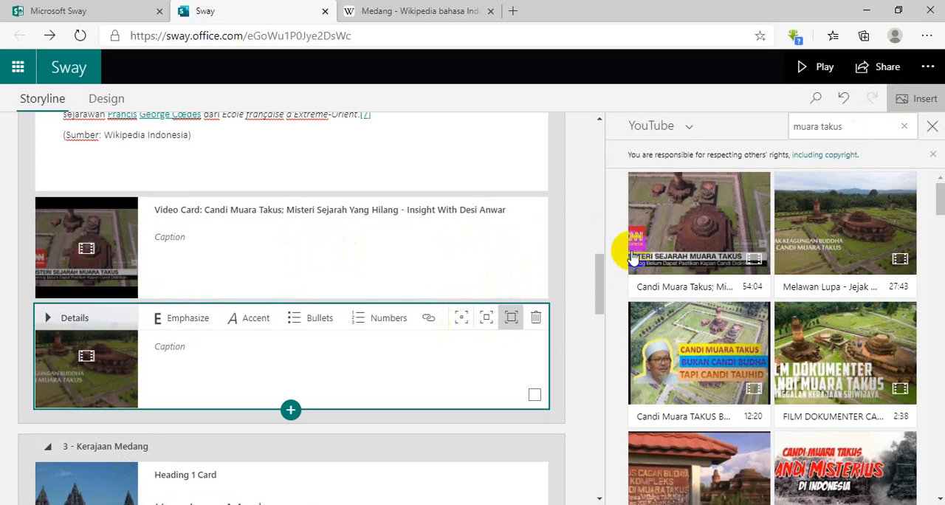
Play the Sway, check how the two emphasized Candi Muara Takus videos are displayed, and return to editing the storyline.
left_click(806, 64)
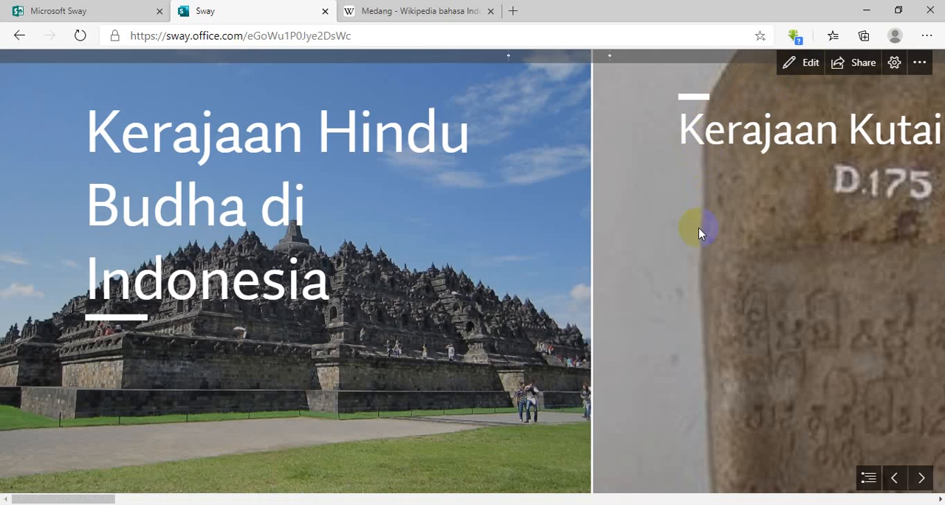
scroll(698, 232, "down", 10)
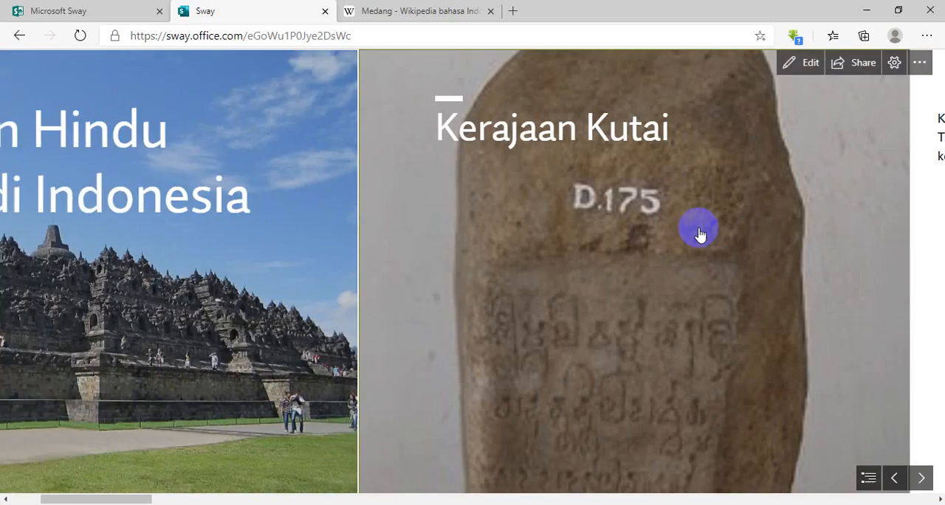
scroll(700, 234, "down", 10)
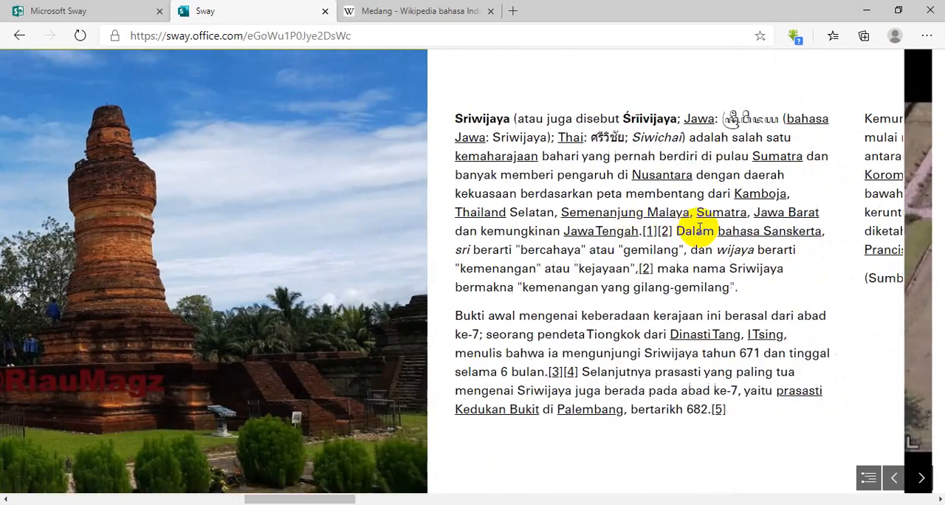
scroll(701, 234, "down", 10)
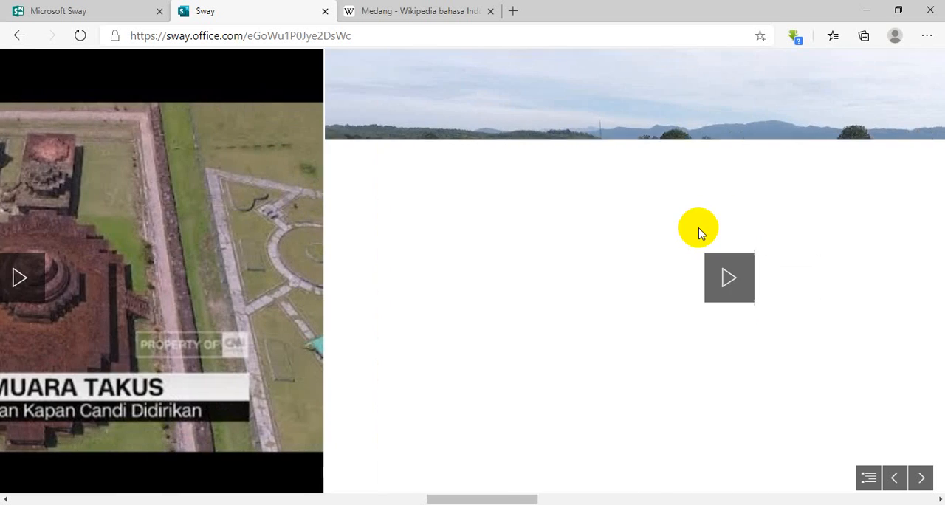
scroll(701, 234, "down", 3)
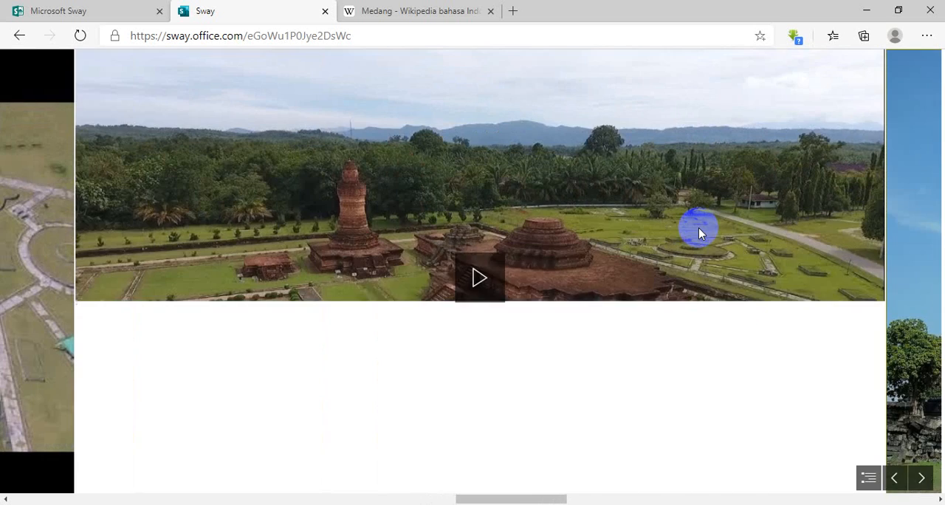
scroll(445, 303, "up", 10)
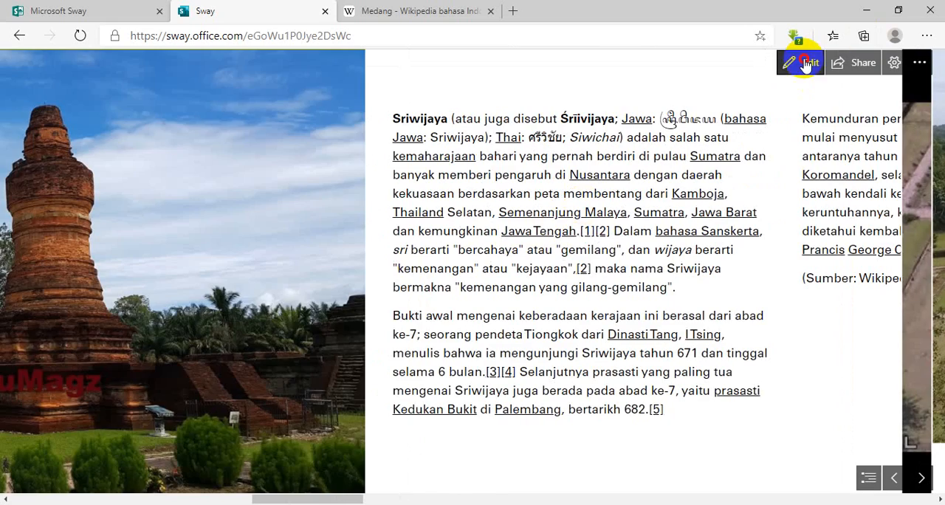
left_click(803, 62)
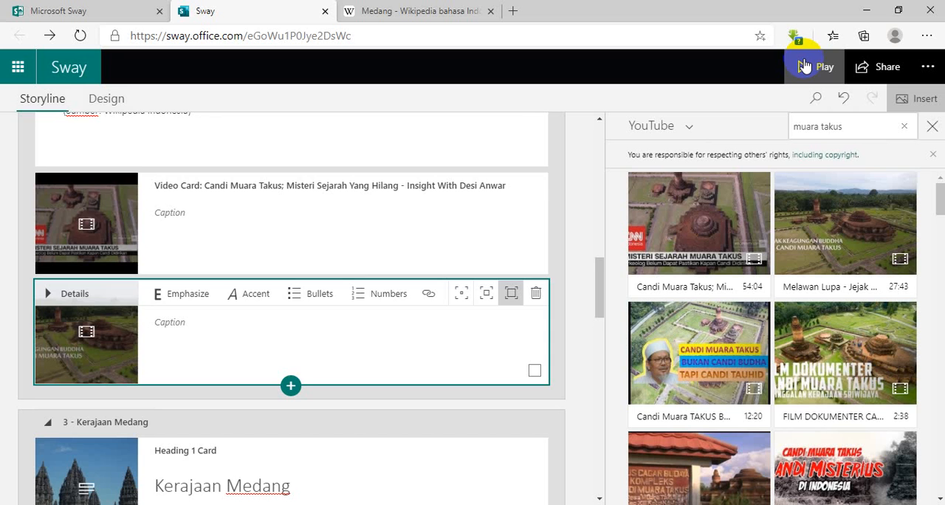
scroll(438, 253, "down", 15)
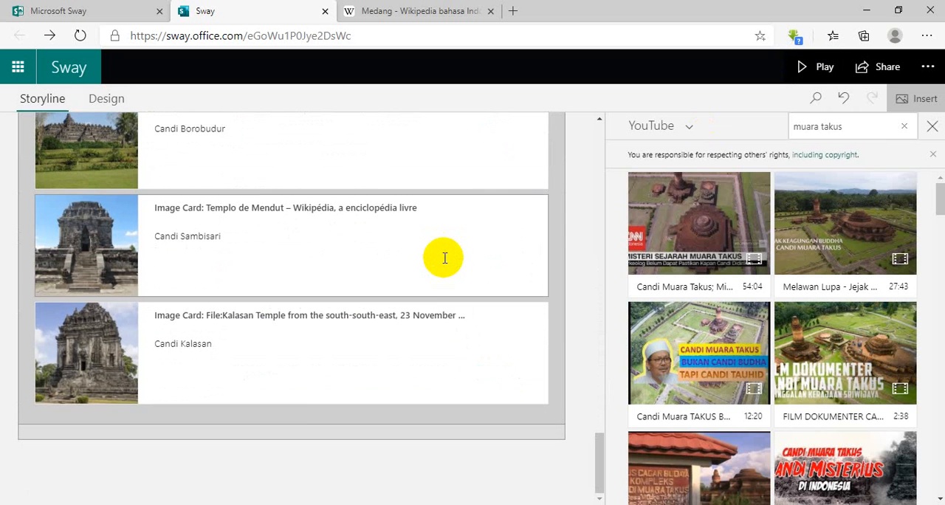
left_click(280, 449)
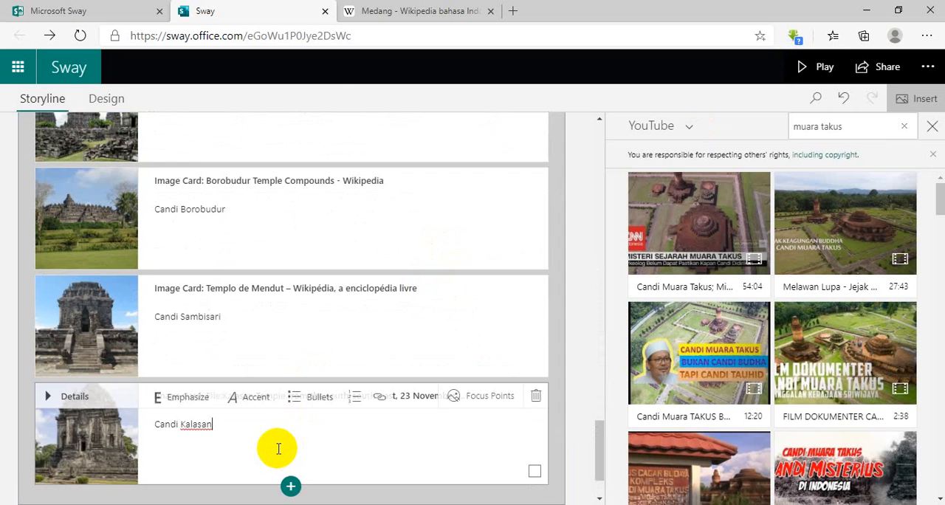
left_click(290, 406)
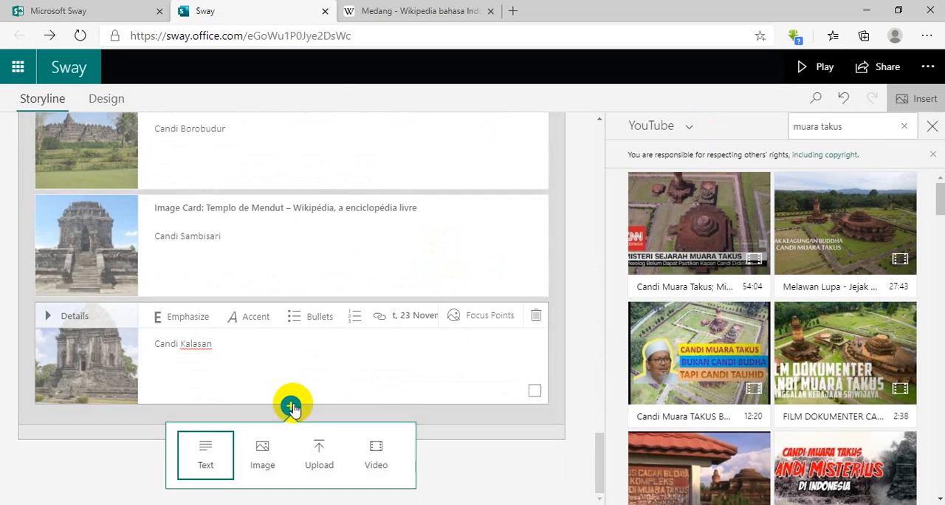
left_click(551, 458)
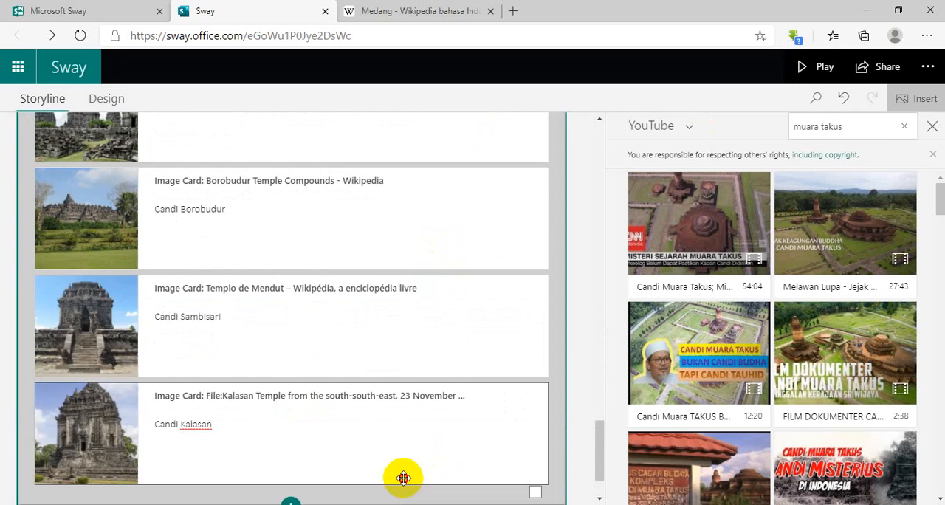
left_click(405, 474)
left_click(295, 464)
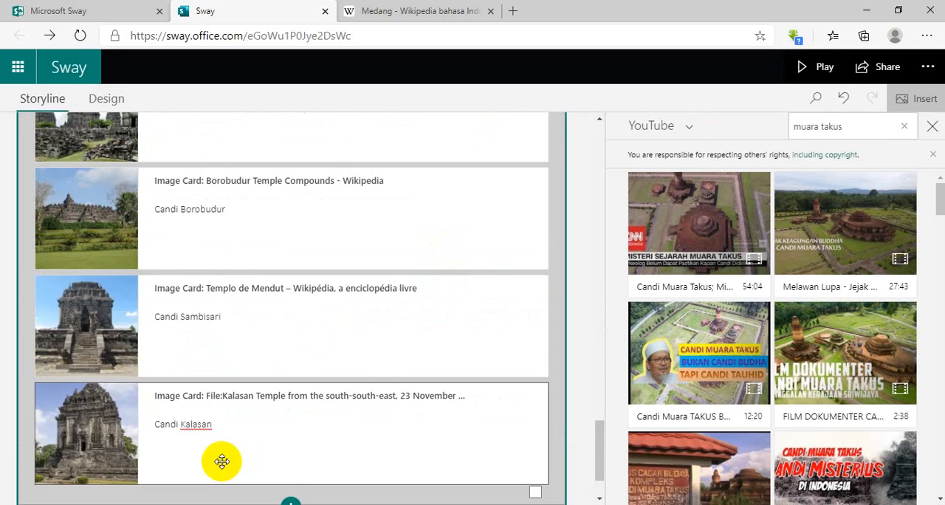
left_click(221, 460)
Look through the storyline from the Sriwijaya videos to the last image card of the Kerajaan Medang section.
scroll(284, 333, "up", 1)
scroll(285, 332, "up", 6)
scroll(269, 317, "up", 3)
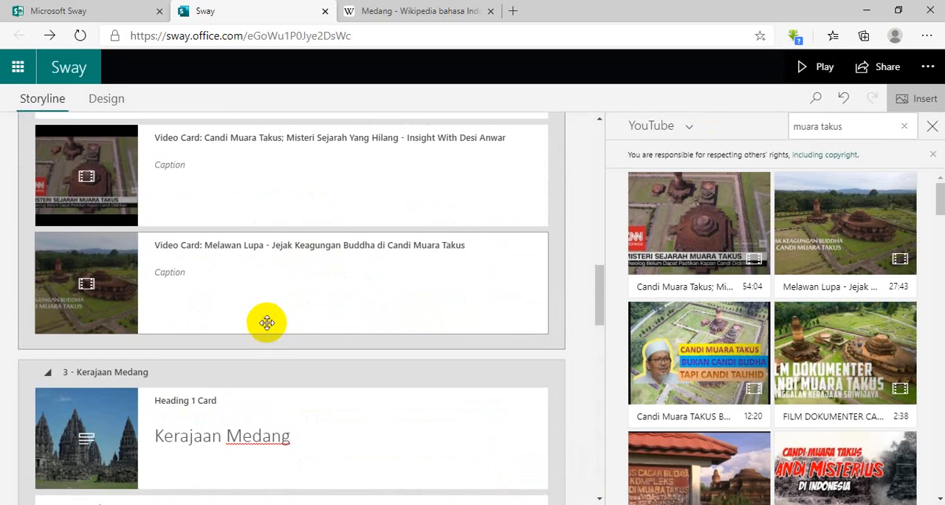
scroll(258, 366, "down", 1)
scroll(257, 366, "down", 2)
left_click(375, 183)
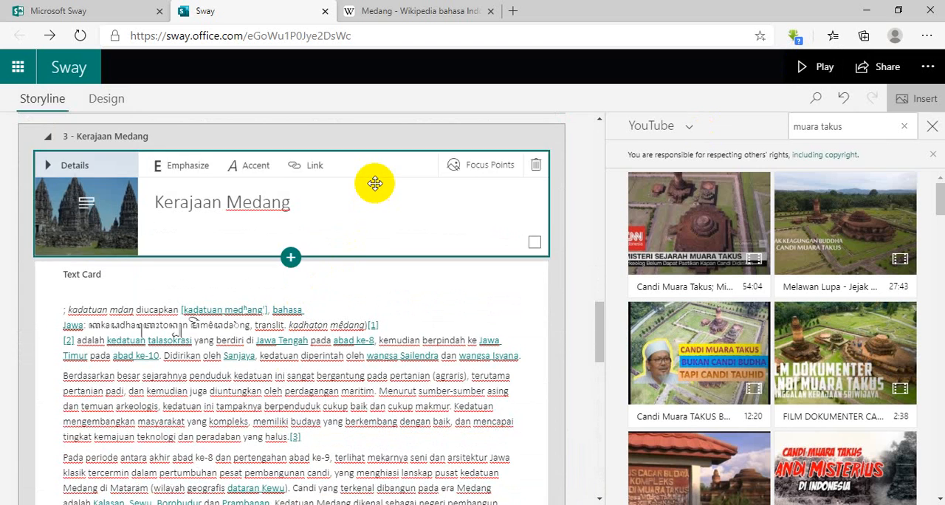
scroll(312, 228, "down", 2)
scroll(287, 164, "down", 10)
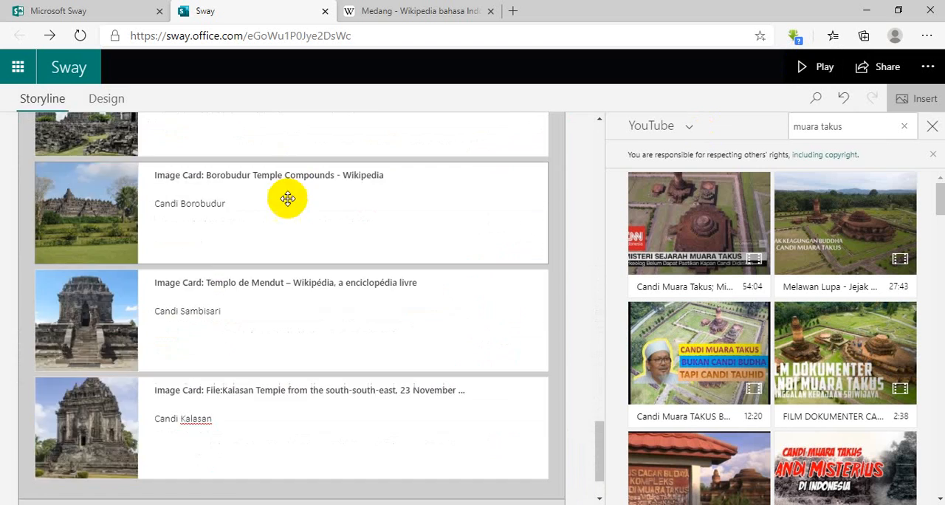
scroll(288, 460, "up", 1)
Add a Heading 1 section after Kerajaan Medang and title it "Ulangan Harian".
scroll(292, 446, "down", 1)
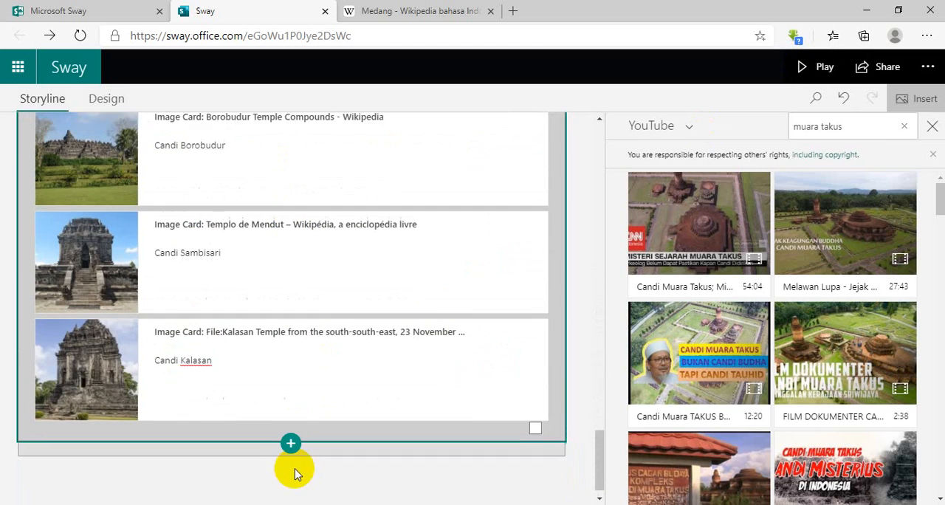
left_click(290, 431)
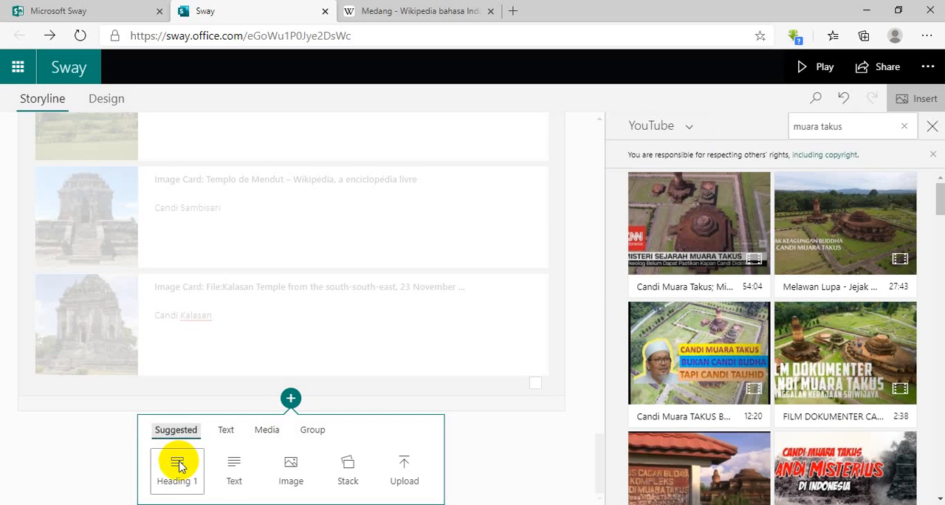
left_click(184, 464)
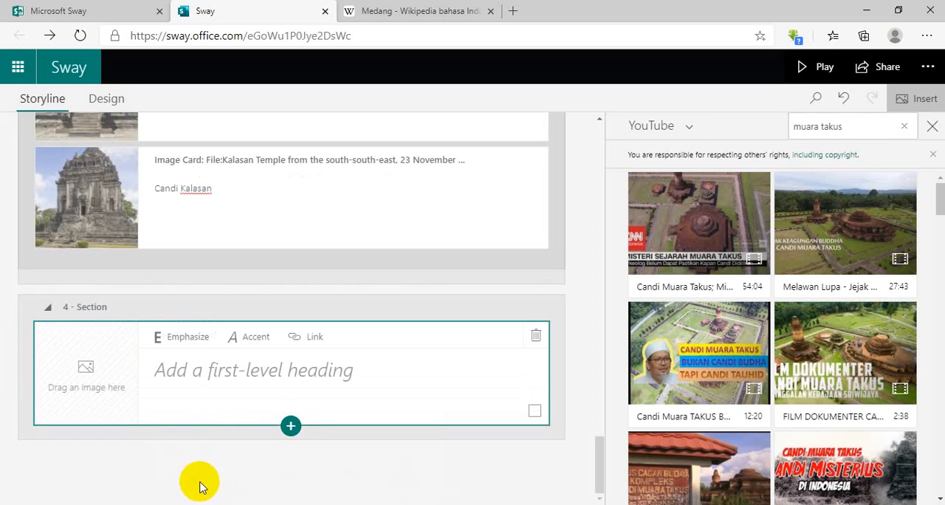
left_click(242, 360)
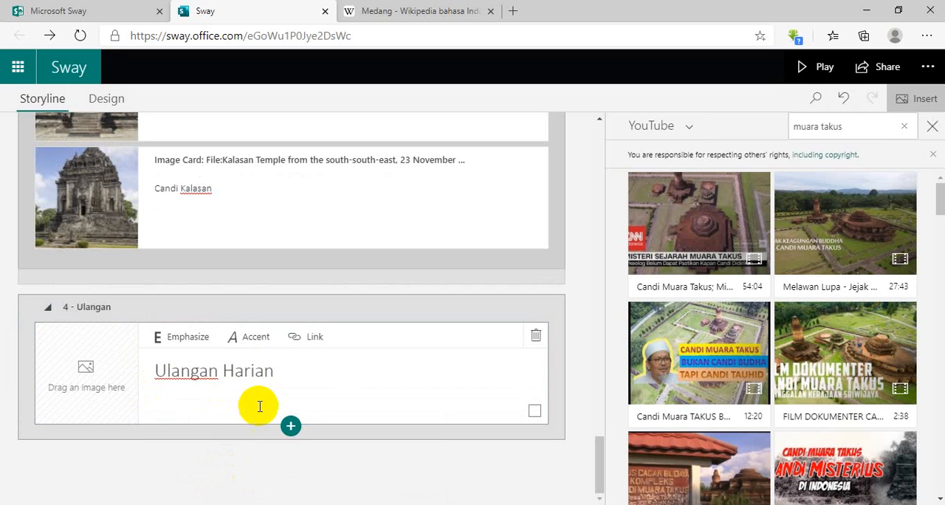
Start choosing a background for the Ulangan Harian heading and browse Bing Images for "ulangan harian".
left_click(861, 120)
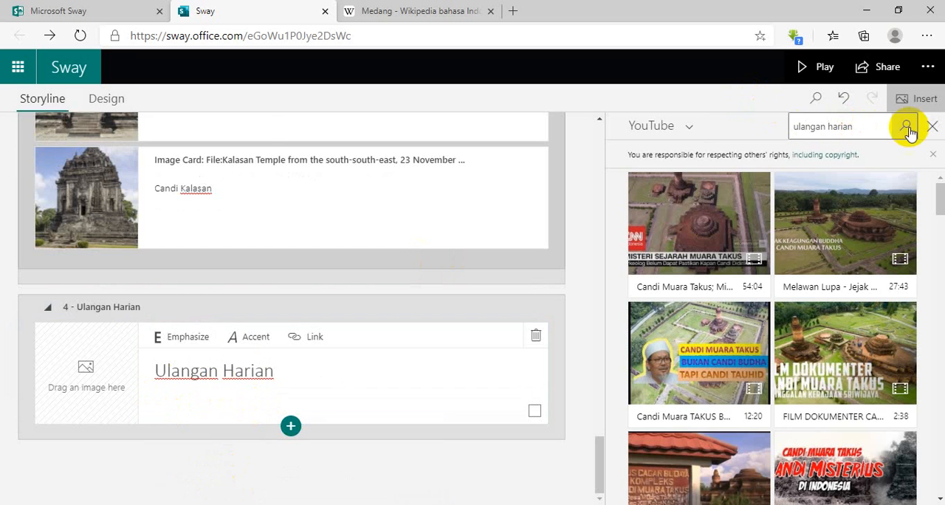
left_click(931, 126)
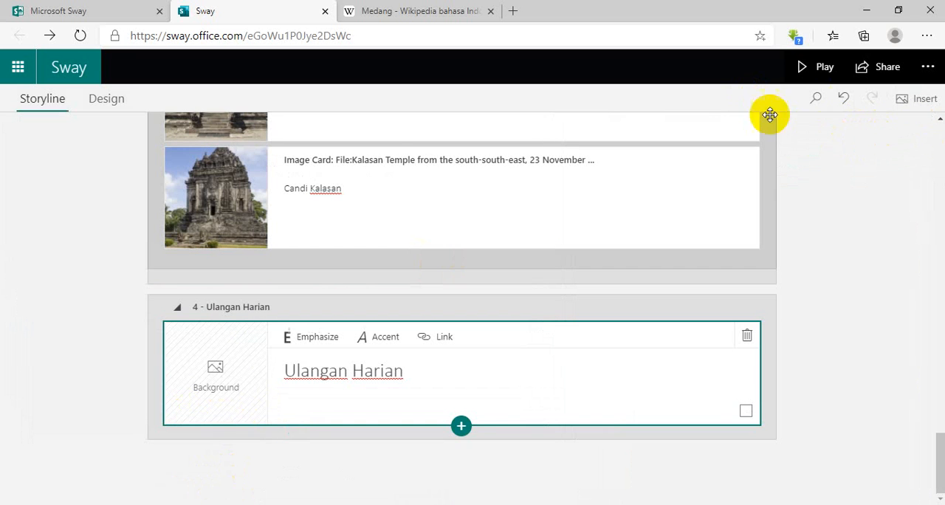
left_click(266, 371)
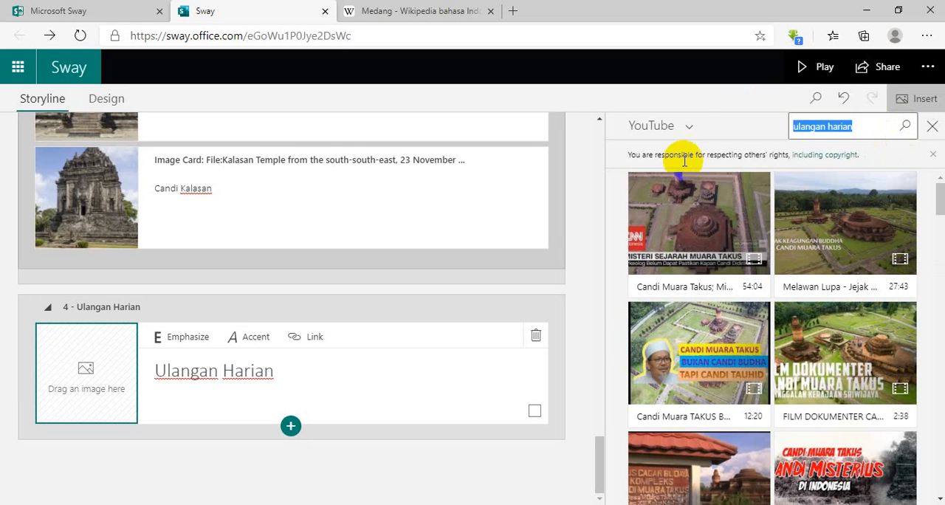
left_click(686, 126)
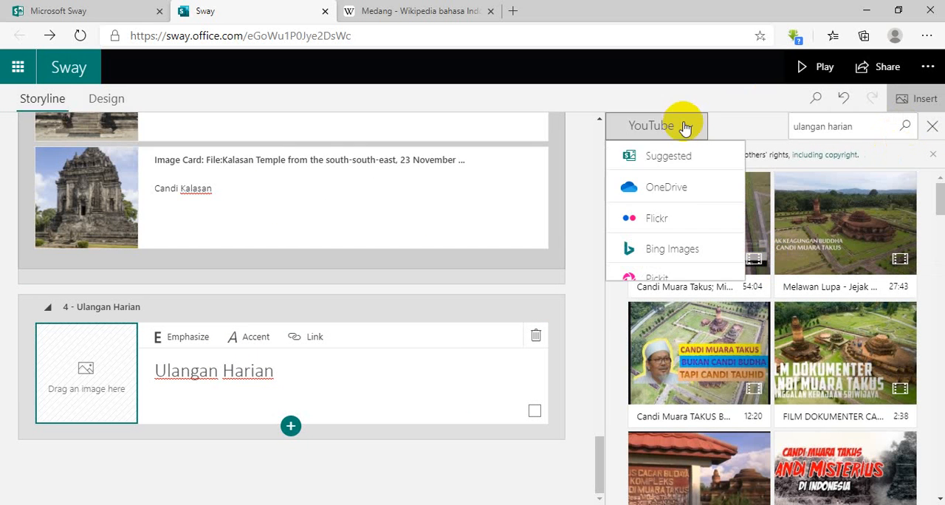
left_click(662, 258)
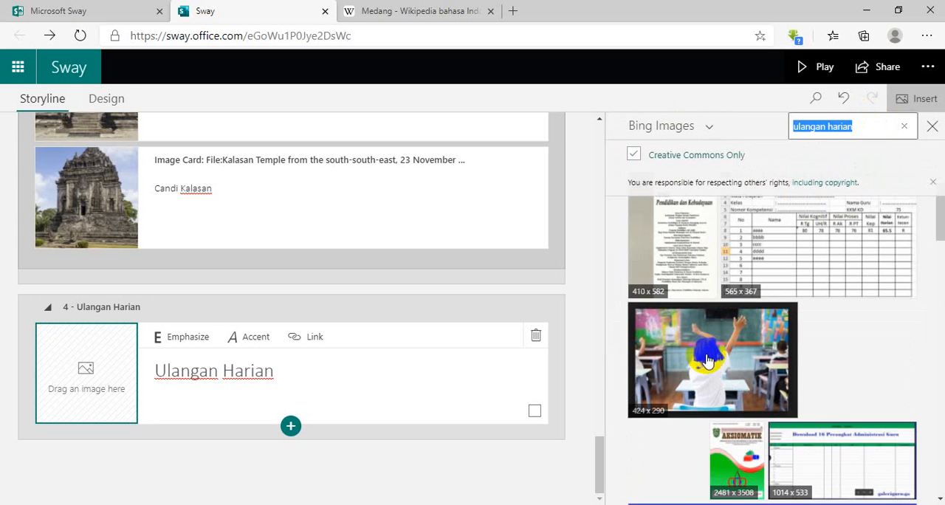
scroll(729, 377, "down", 2)
scroll(729, 378, "up", 1)
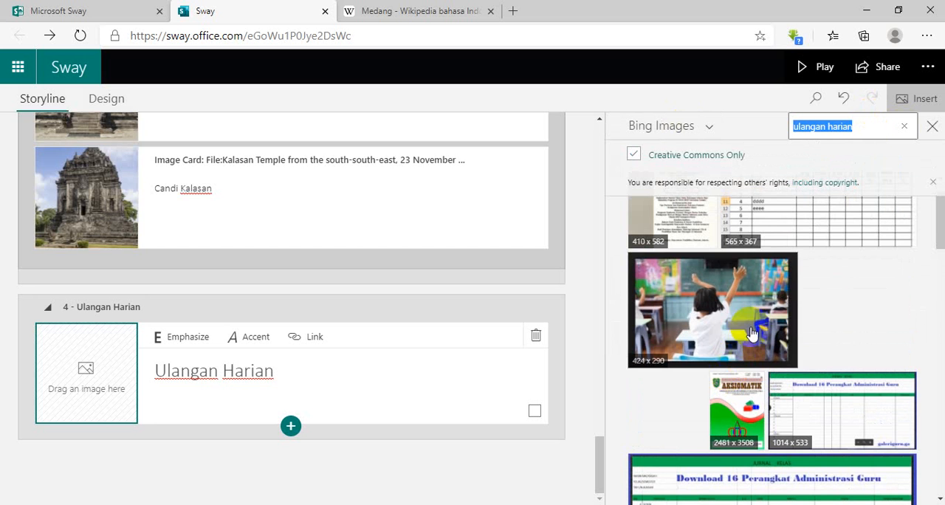
scroll(780, 307, "down", 5)
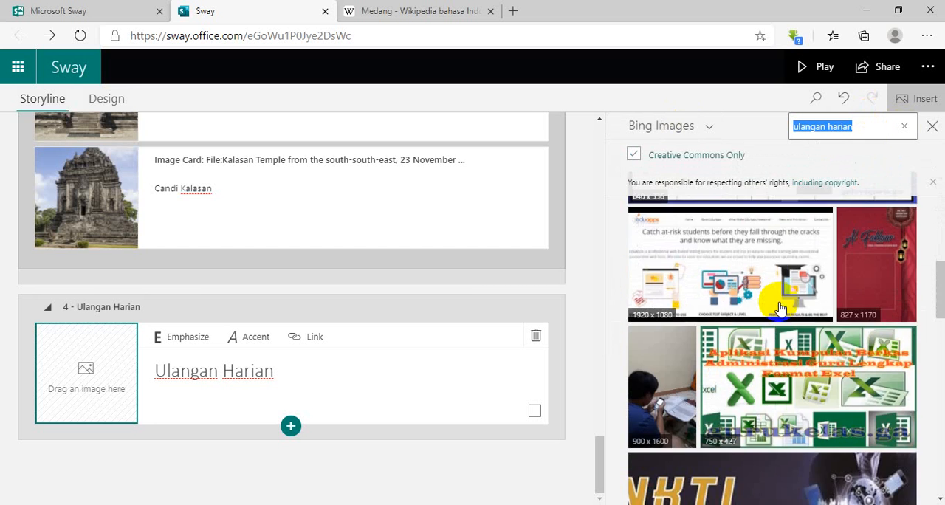
scroll(780, 308, "down", 8)
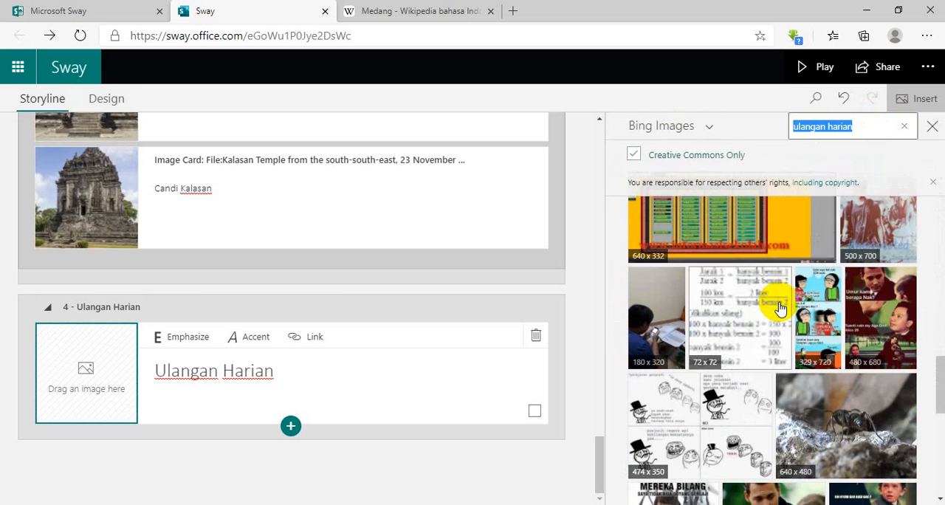
scroll(780, 307, "down", 5)
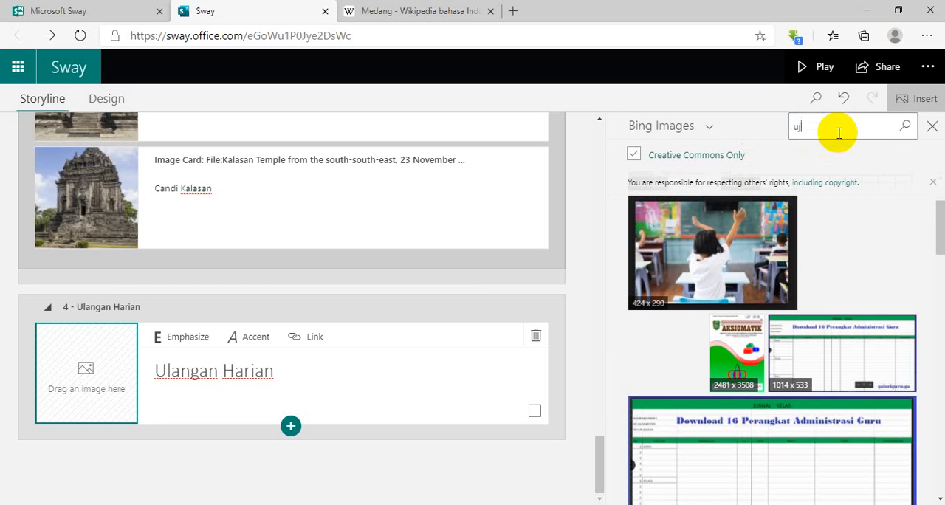
Search Bing Images for "ujian" and add the 1200 x 800 classroom exam photo as the Ulangan Harian heading's background.
left_click(904, 126)
left_click(633, 155)
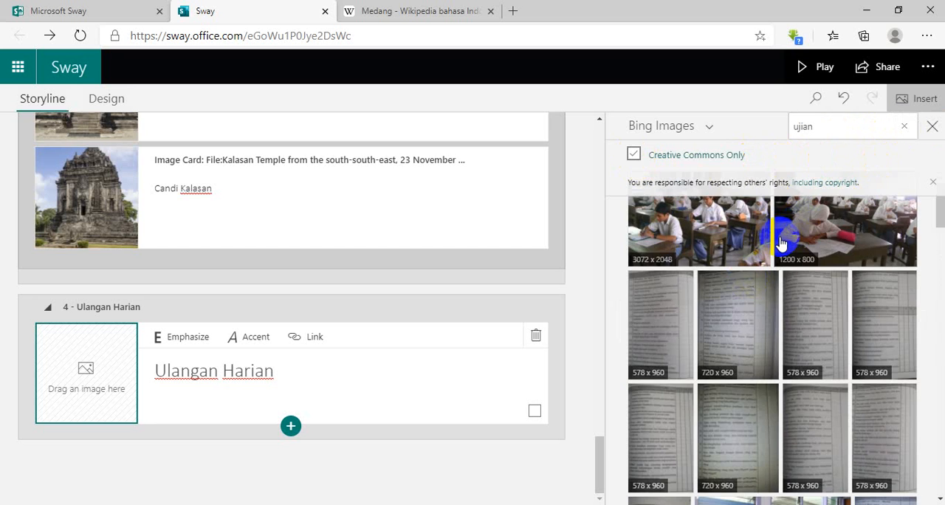
left_click(698, 245)
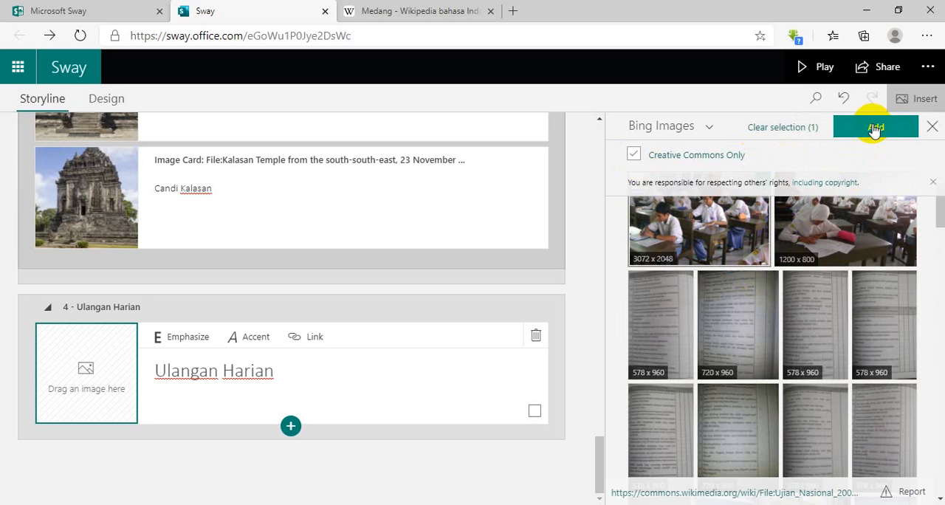
left_click(860, 189)
left_click(697, 252)
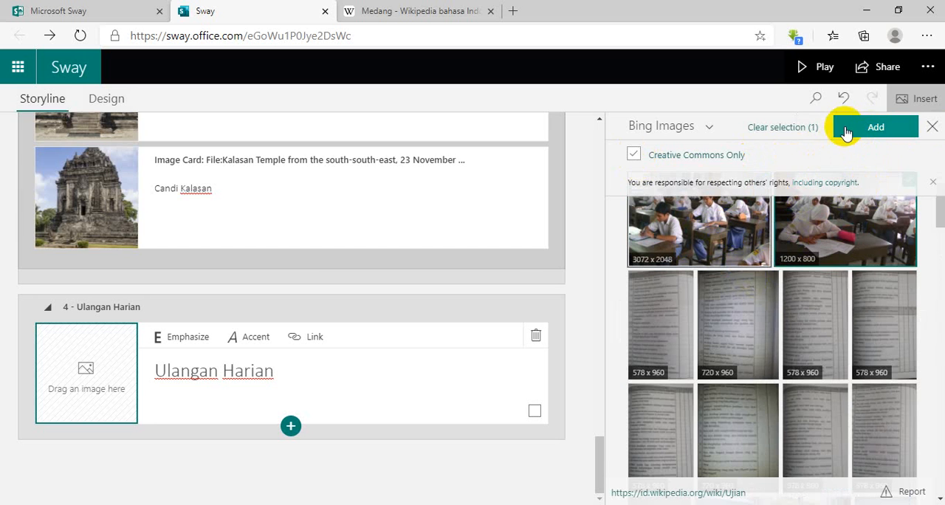
left_click(844, 126)
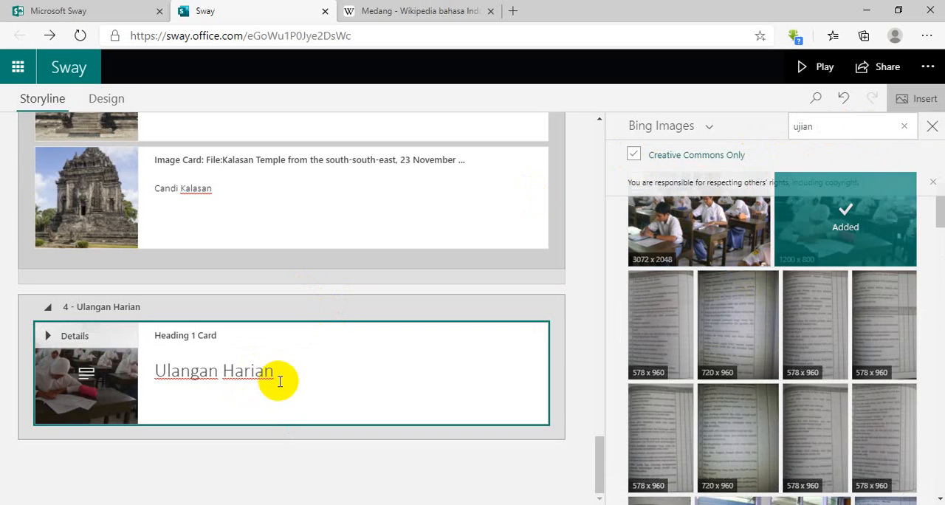
Start adding a card below the Ulangan Harian heading, and switch to Microsoft Forms to open the quiz "Soal Sejarah Kelas X".
left_click(276, 453)
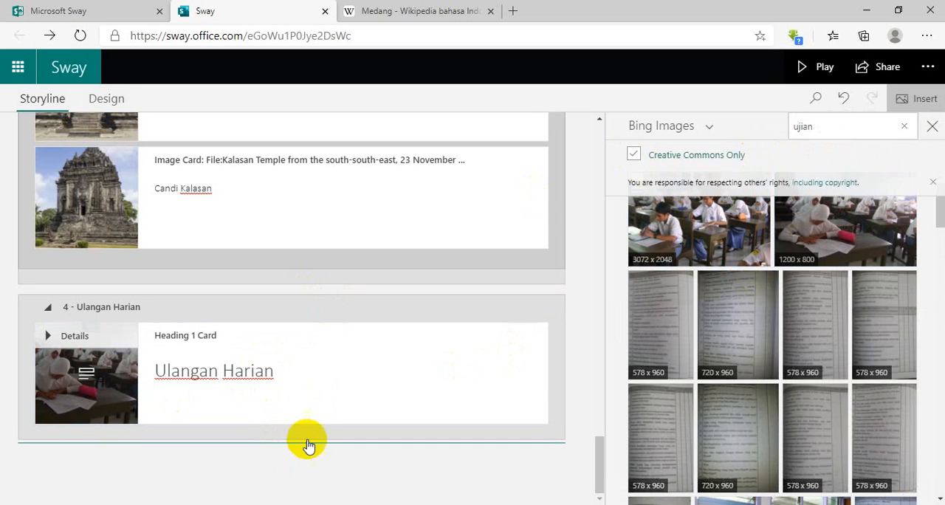
left_click(310, 442)
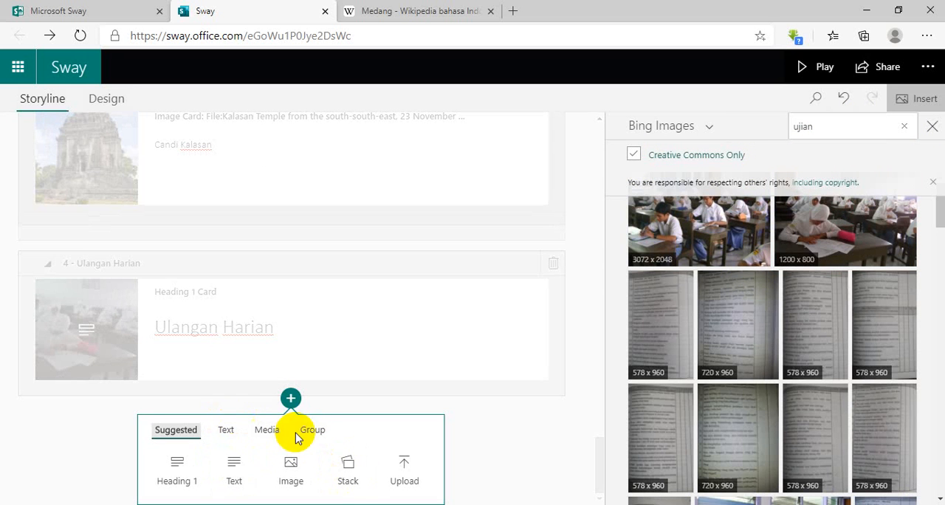
left_click(64, 9)
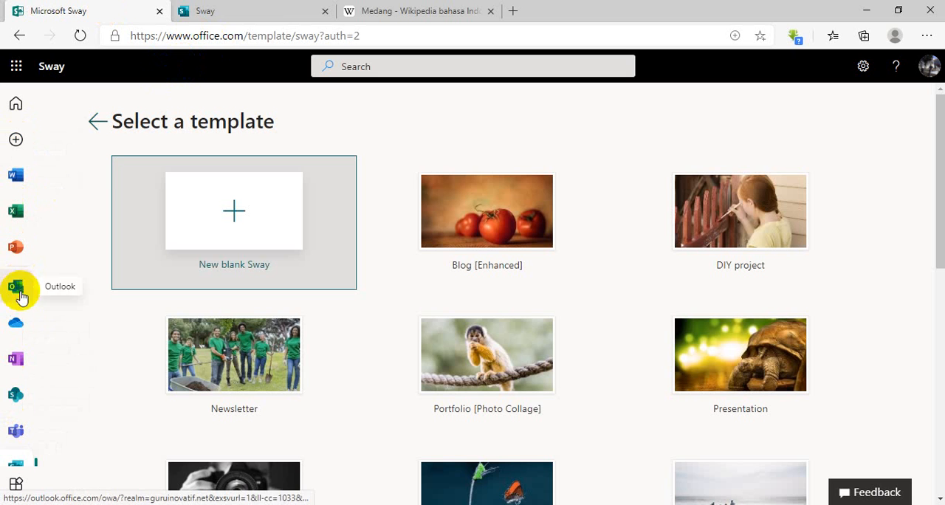
left_click(10, 64)
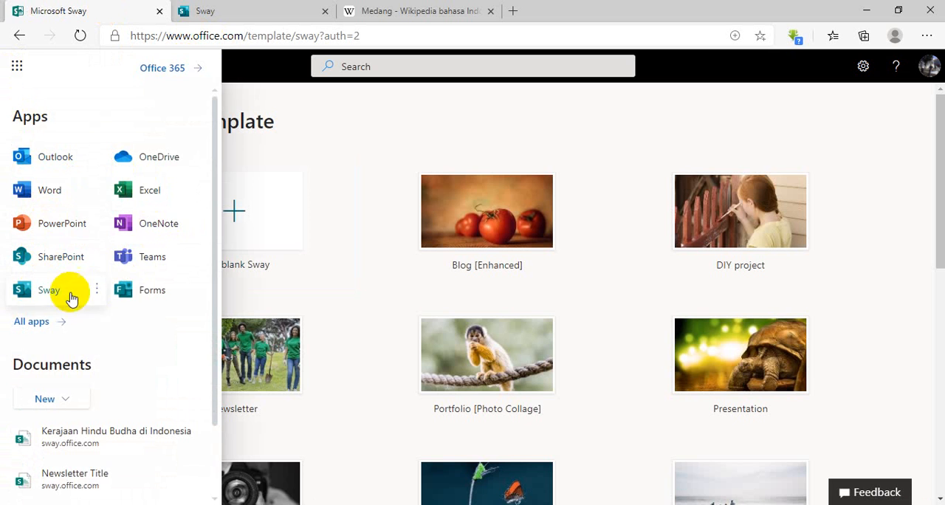
left_click(131, 291)
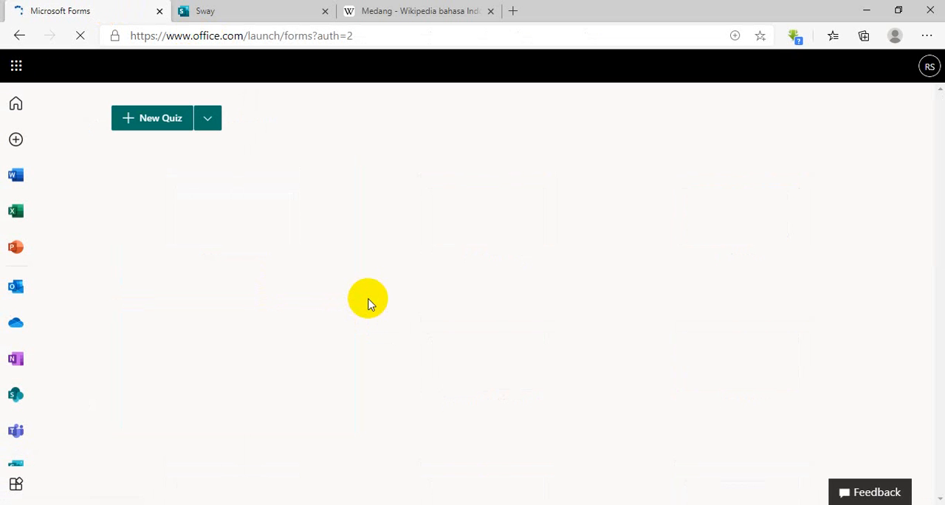
scroll(367, 304, "down", 1)
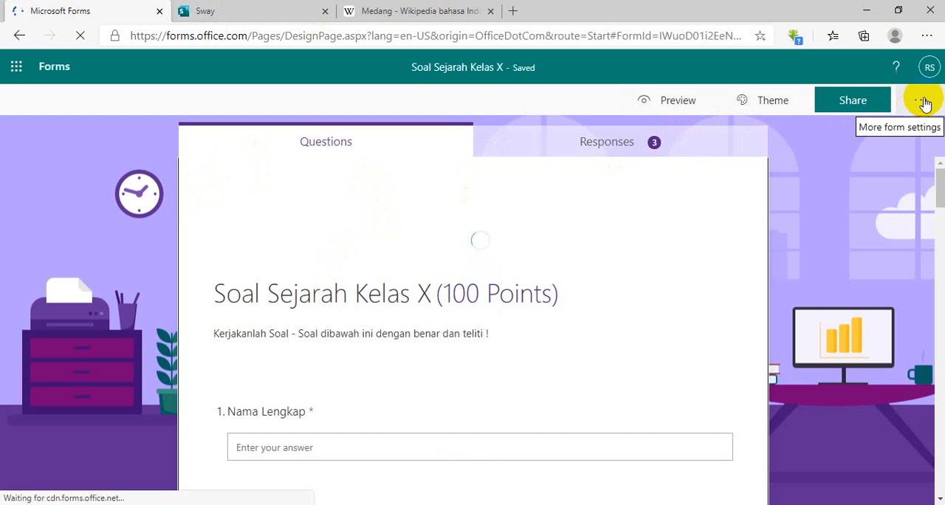
Copy the embed code of the "Soal Sejarah Kelas X" quiz from its sharing options.
left_click(922, 100)
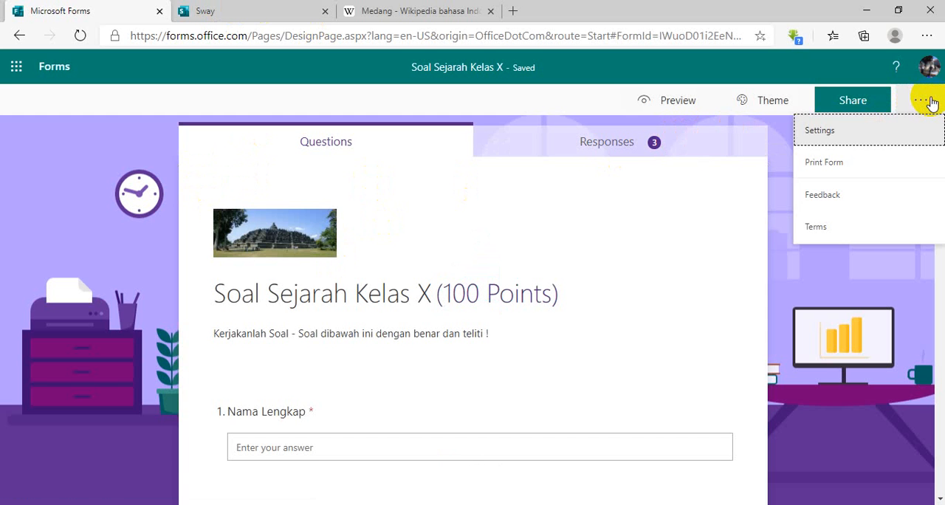
left_click(853, 100)
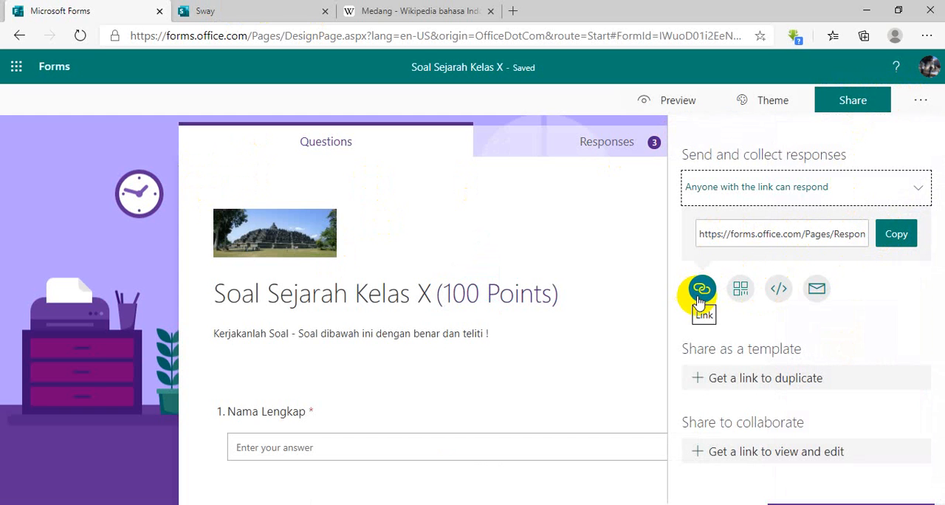
left_click(776, 290)
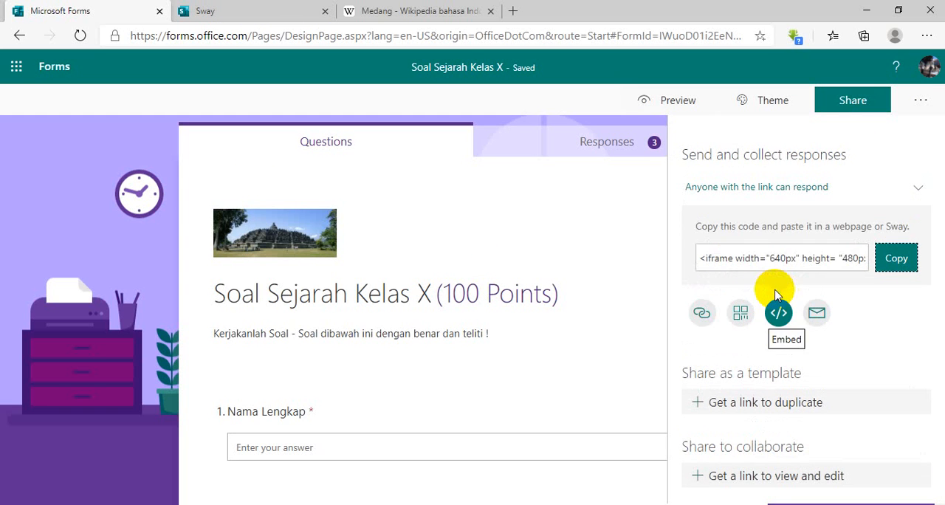
left_click(896, 259)
Back in Sway, add an Embed card under Ulangan Harian with the copied quiz code and give it the strongest emphasis.
left_click(243, 14)
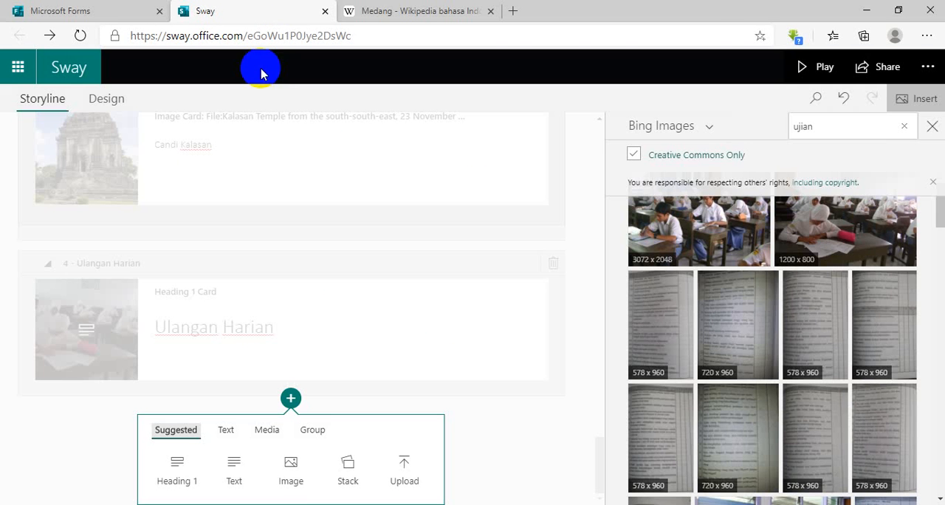
left_click(275, 438)
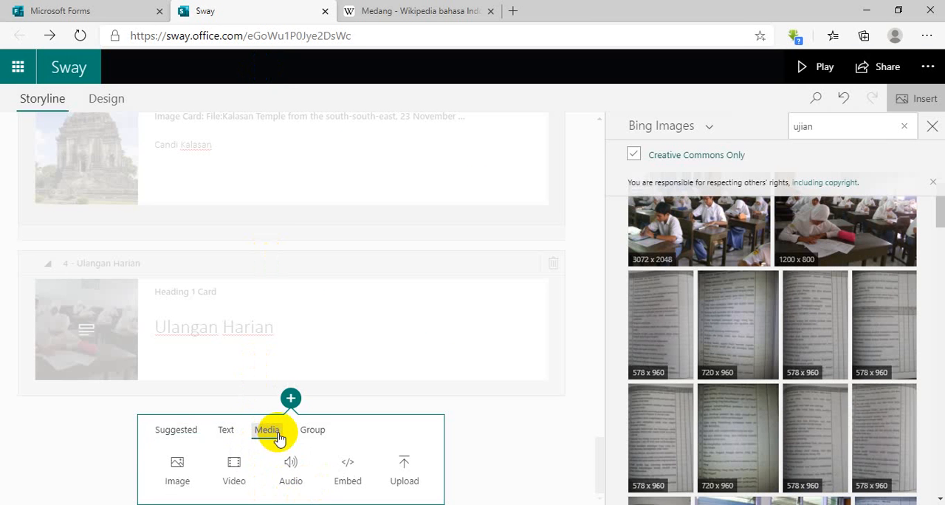
left_click(350, 474)
left_click(253, 375)
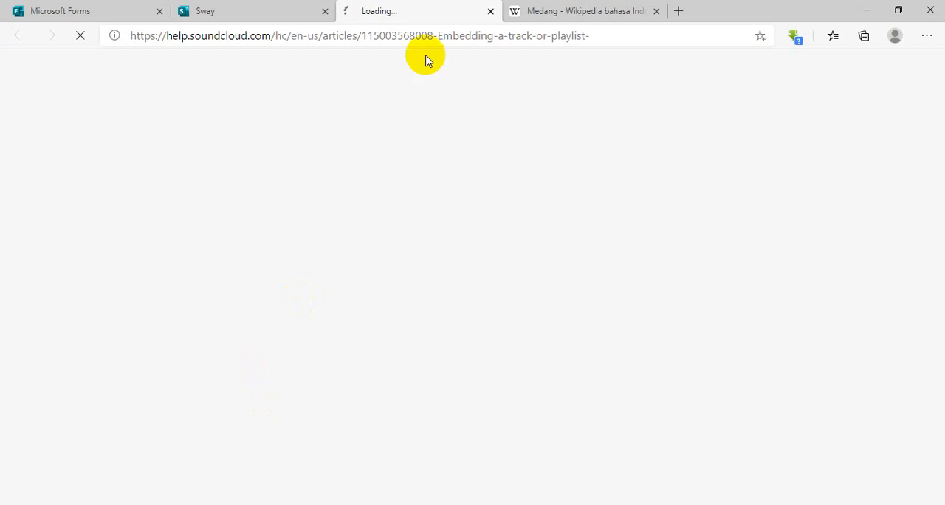
left_click(241, 20)
left_click(218, 405)
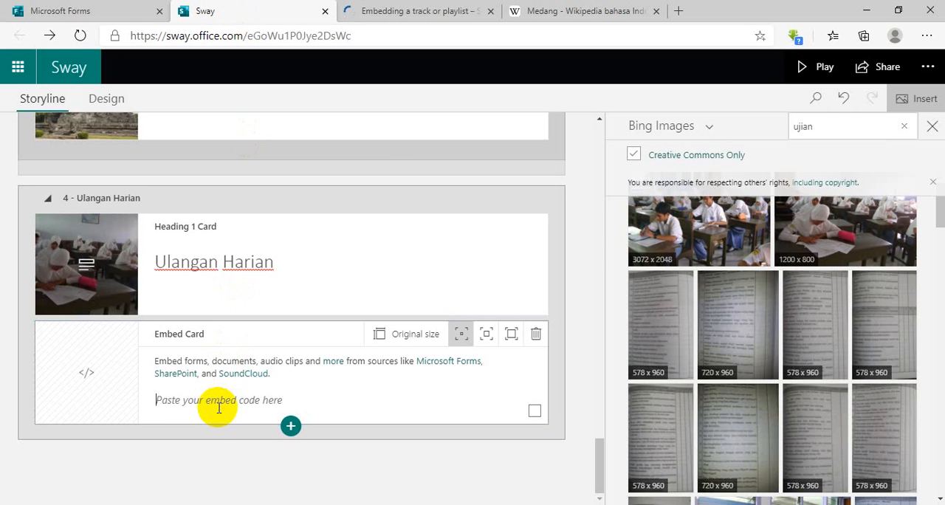
key("ctrl+v")
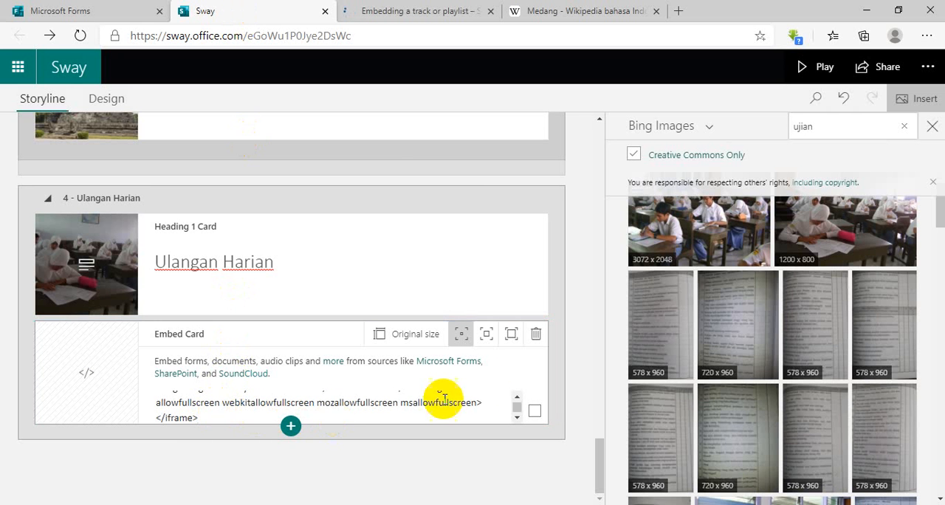
left_click(509, 336)
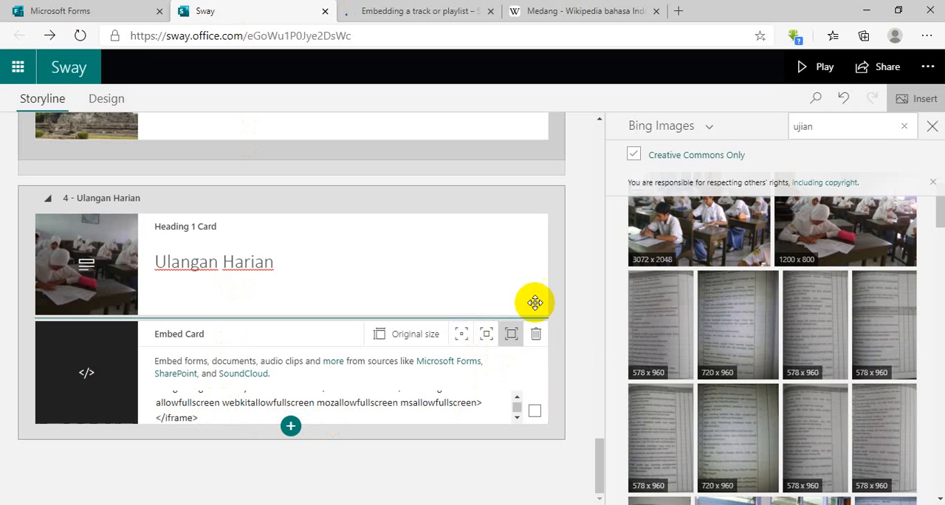
left_click(490, 13)
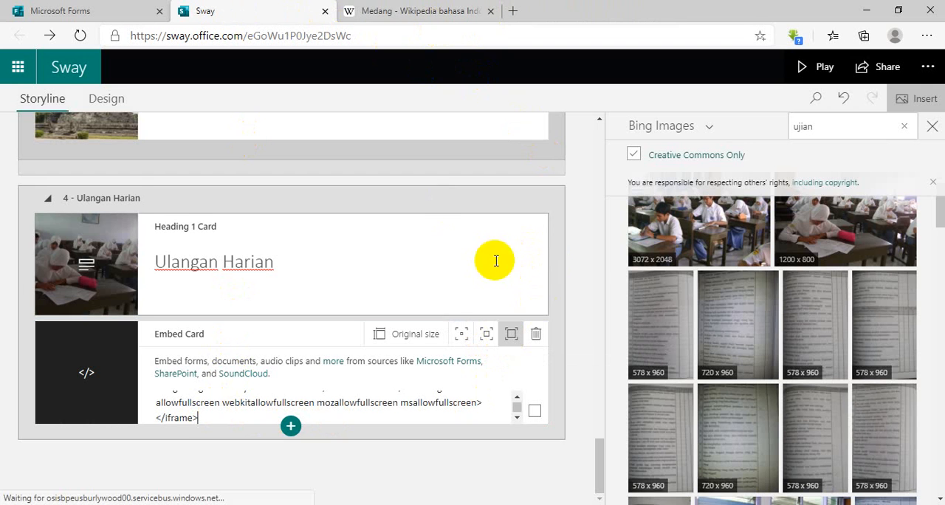
Play the Sway and look through its sections up to the questions of the embedded "Soal Sejarah Kelas X" quiz.
left_click(821, 65)
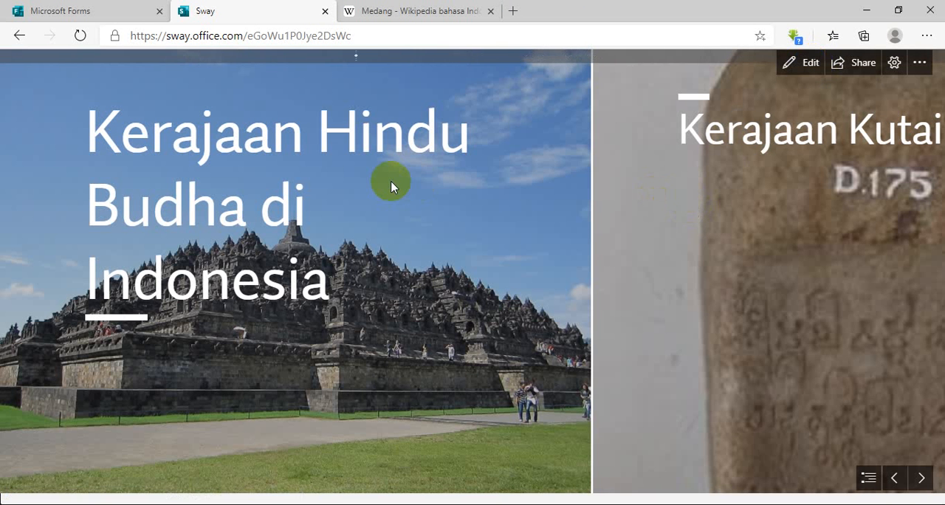
scroll(391, 186, "down", 15)
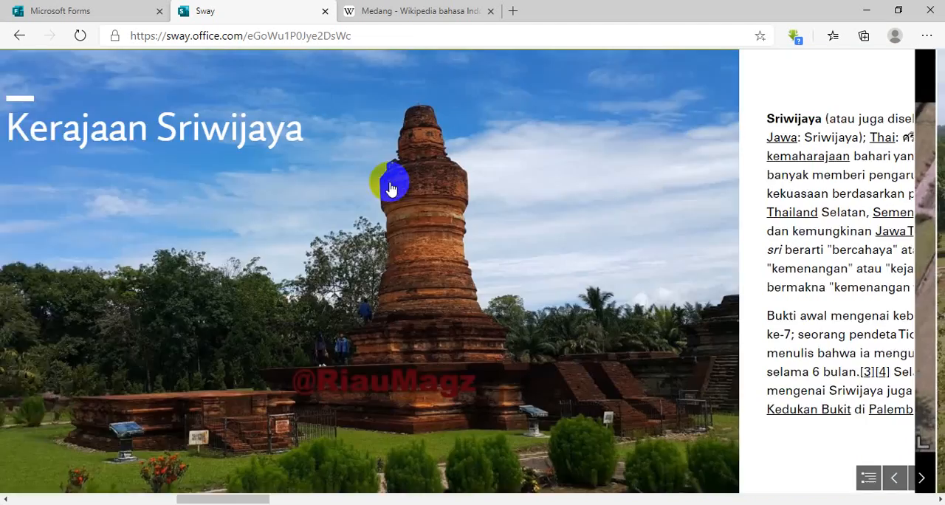
scroll(388, 187, "down", 15)
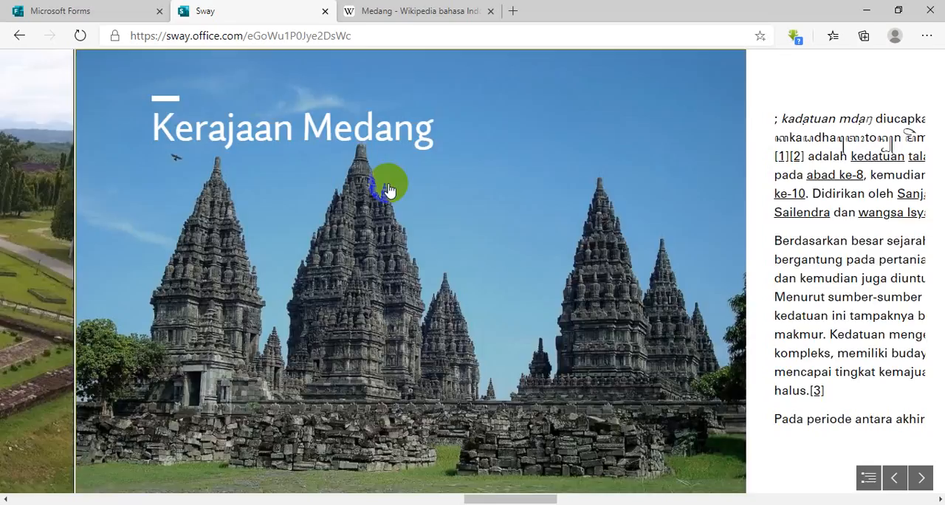
scroll(388, 188, "down", 15)
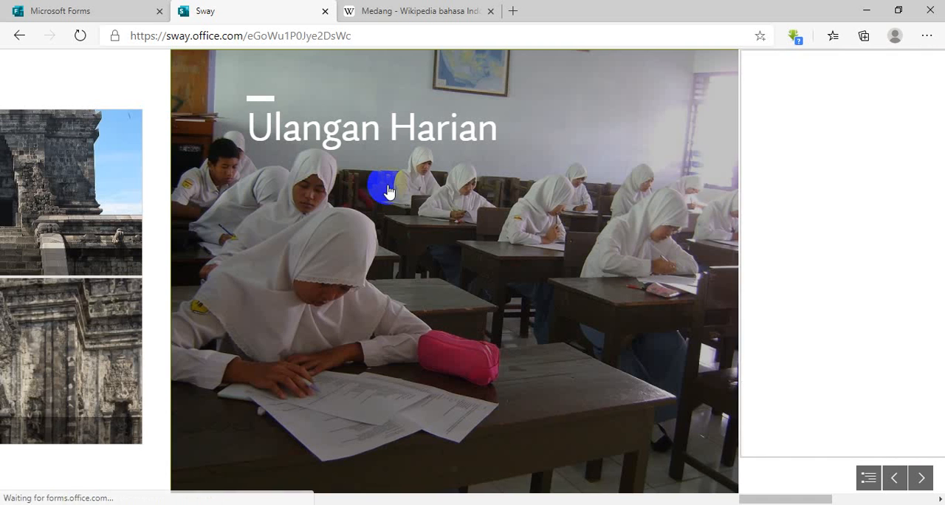
scroll(389, 189, "down", 5)
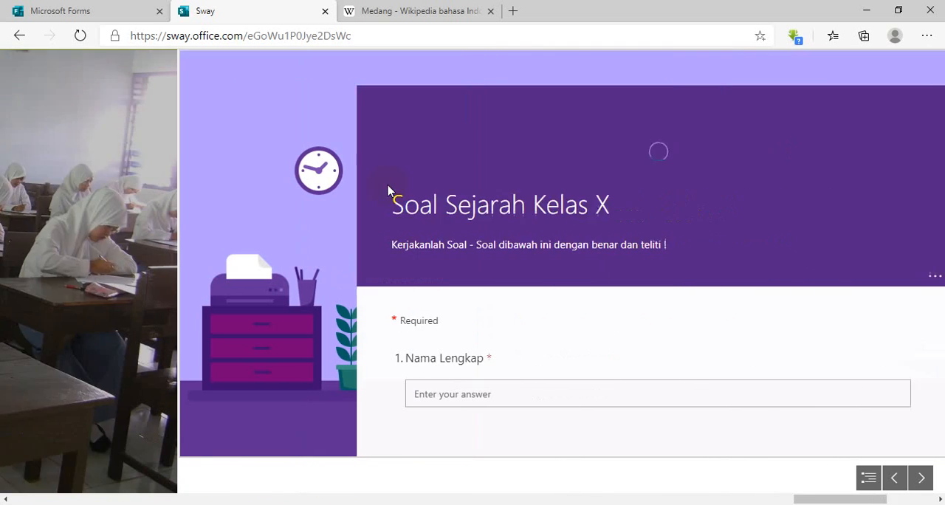
scroll(557, 179, "down", 4)
scroll(557, 180, "down", 20)
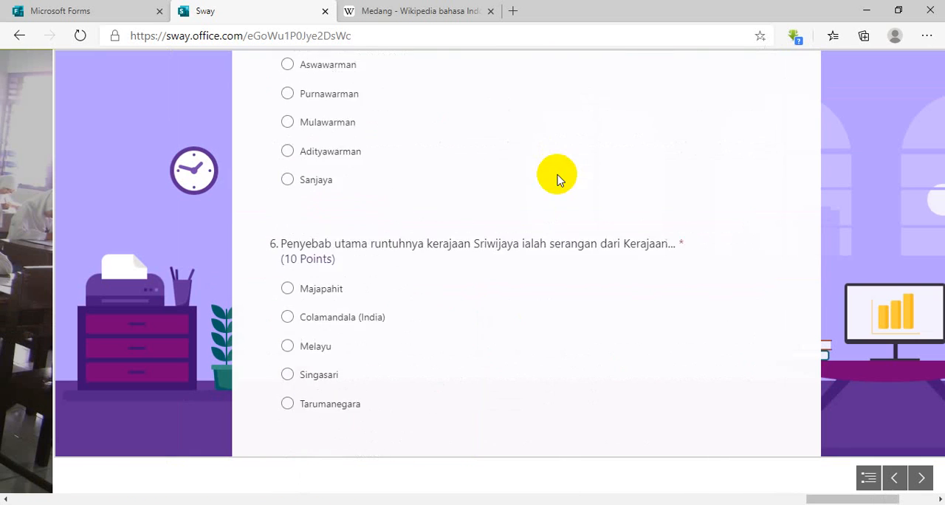
scroll(357, 168, "up", 20)
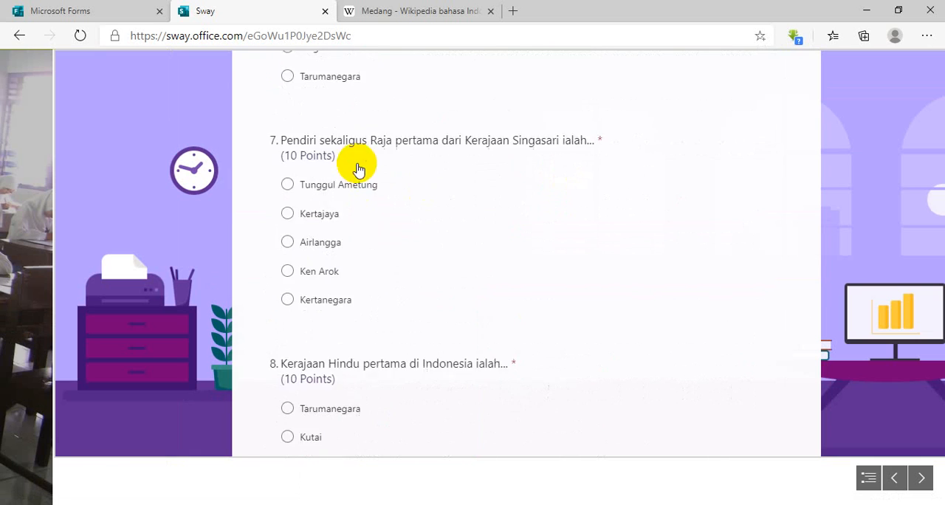
scroll(357, 168, "up", 3)
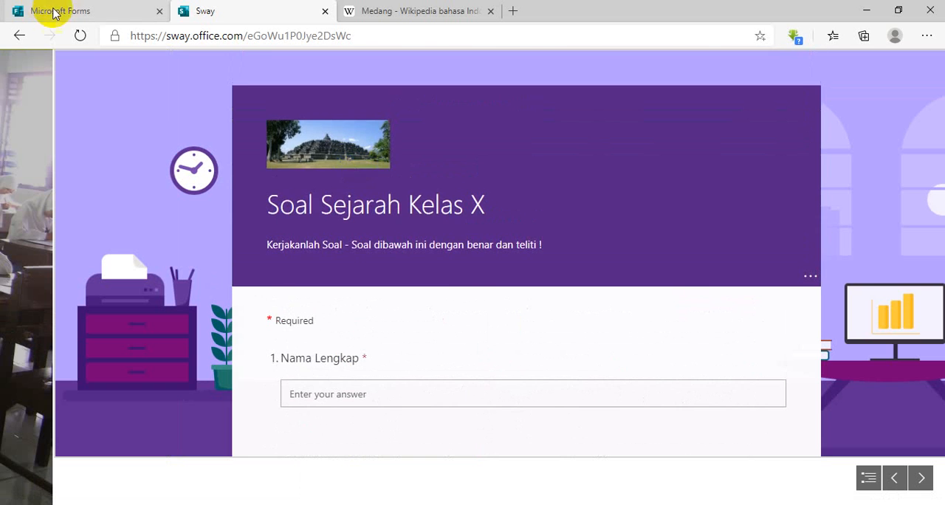
Revisit the quiz in Microsoft Forms and close its browser tab, keeping the Sway open.
left_click(24, 9)
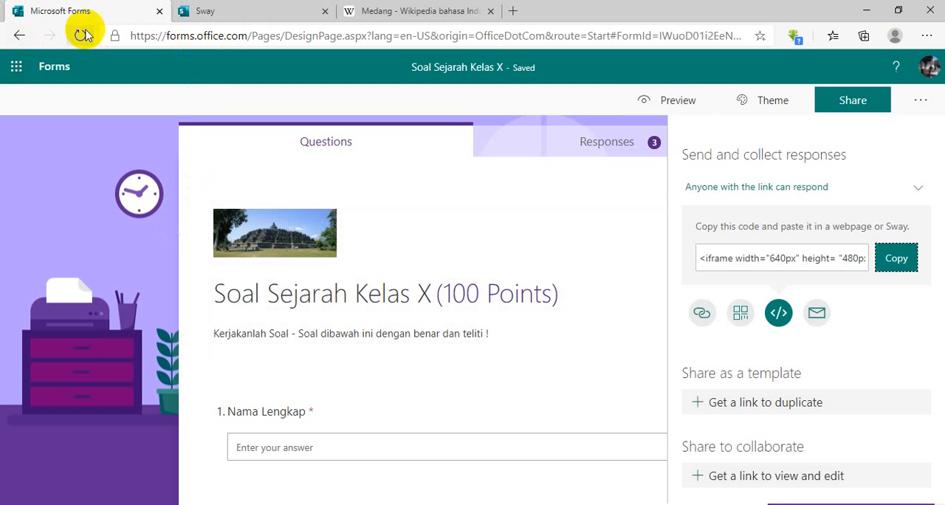
left_click(214, 36)
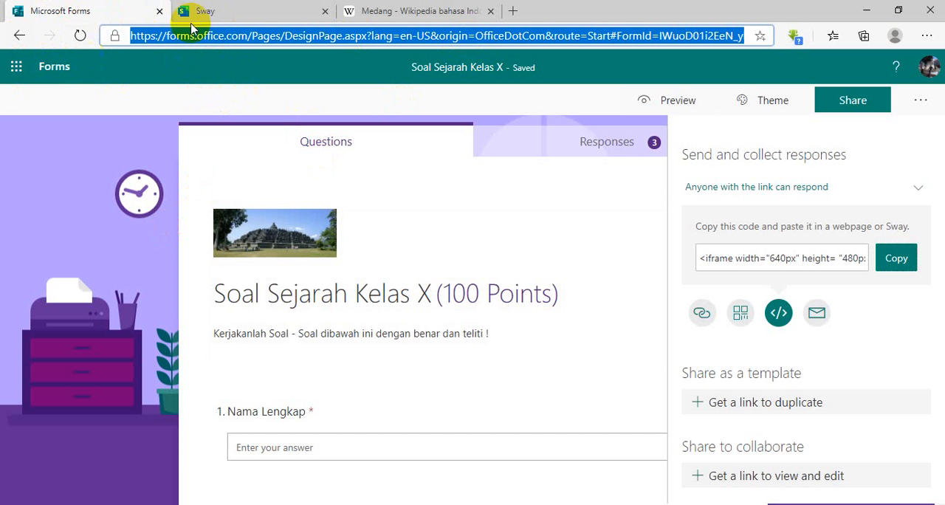
left_click(251, 9)
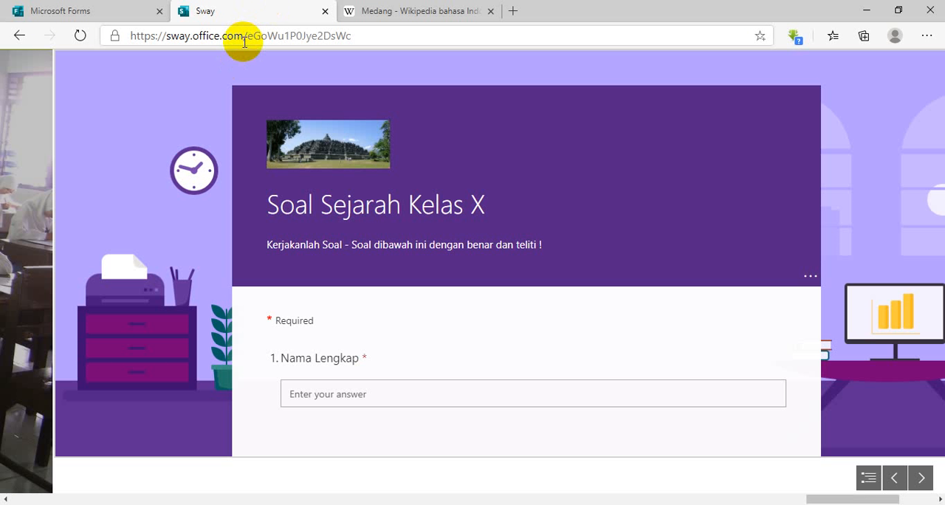
left_click(159, 11)
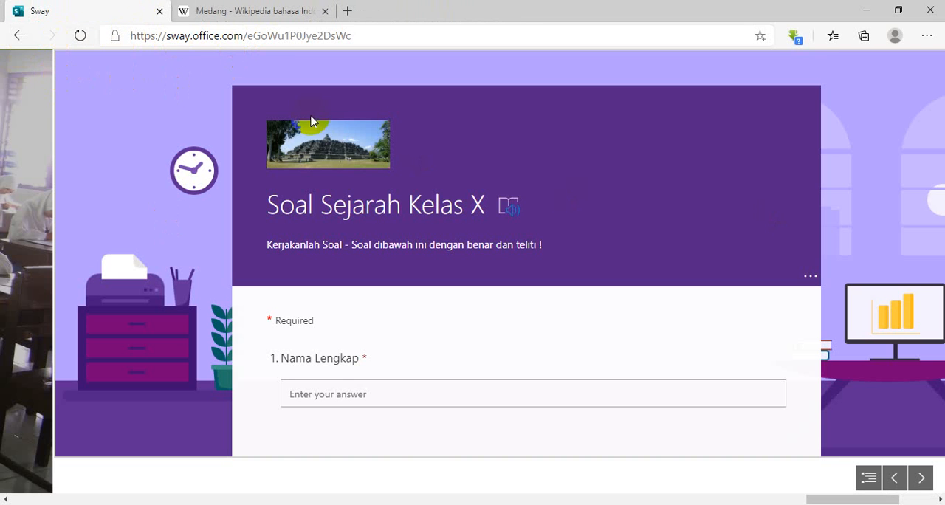
Return from the Sway preview to the storyline and close the Bing Images results.
scroll(311, 121, "down", 4)
left_click(19, 35)
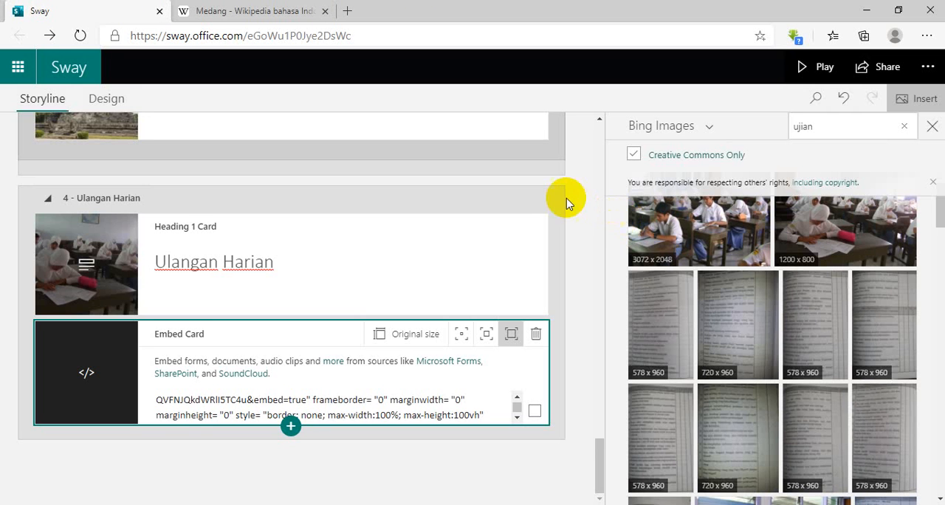
scroll(546, 197, "up", 10)
left_click(924, 126)
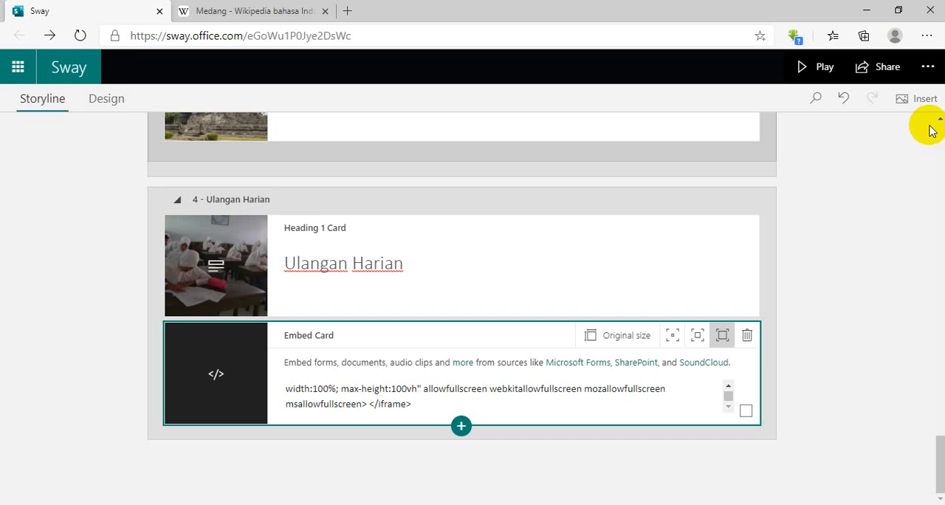
Examine the additional Sway options and this Sway's language, view and autoplay settings.
left_click(928, 67)
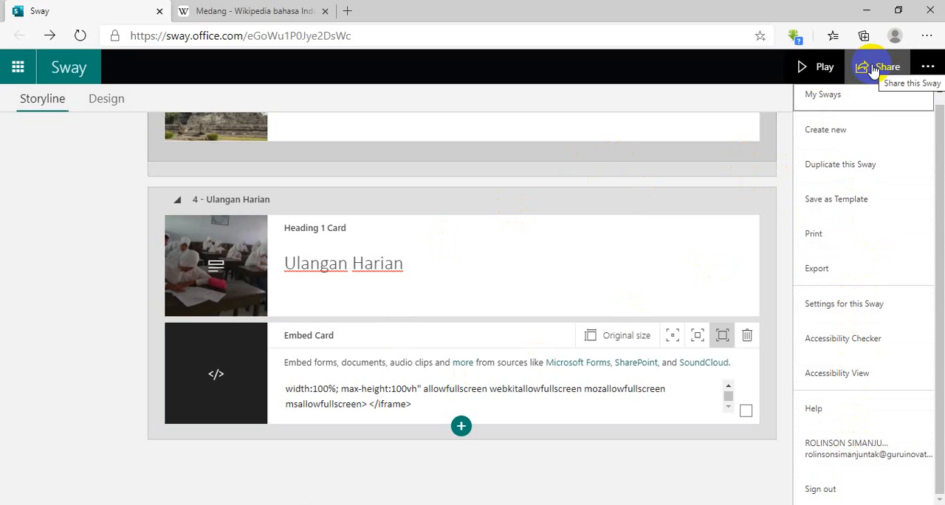
left_click(861, 304)
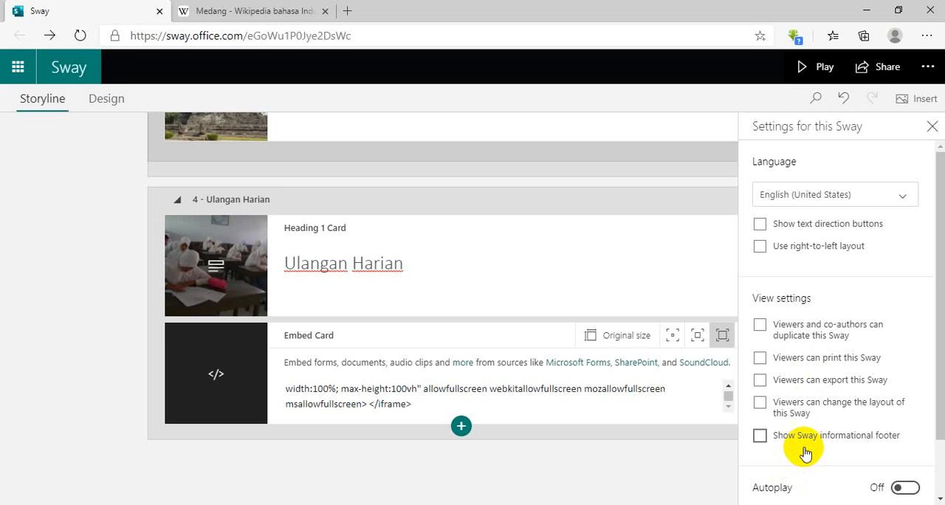
scroll(817, 403, "down", 1)
scroll(817, 403, "up", 1)
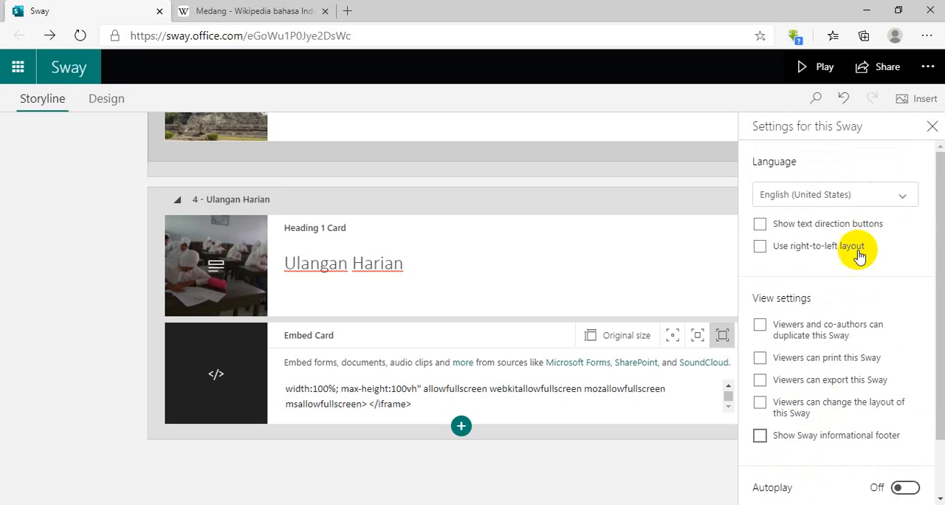
left_click(932, 125)
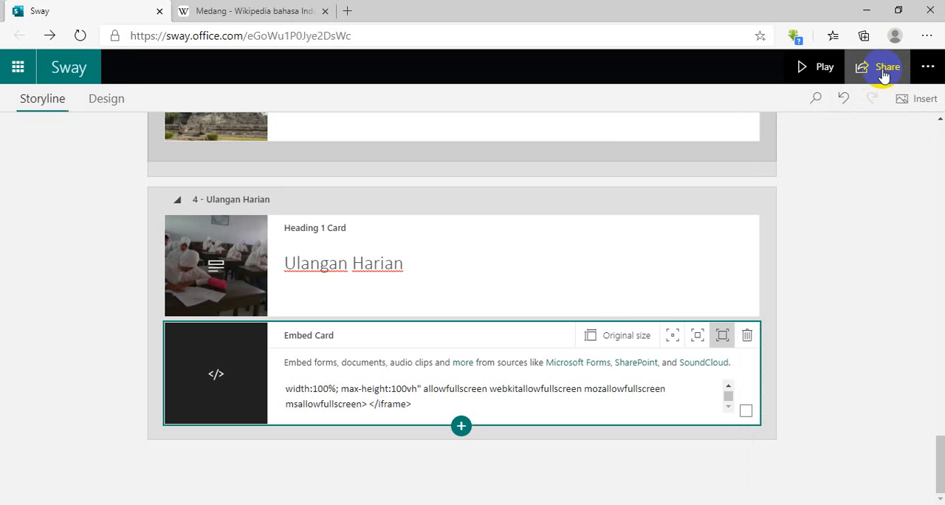
Examine the Sway's sharing options and its language, view and autoplay settings.
left_click(883, 74)
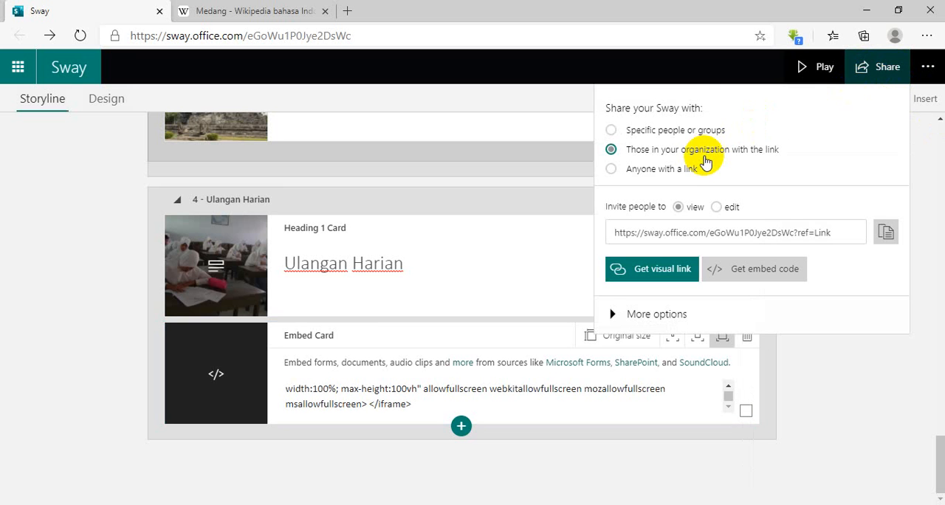
left_click(928, 66)
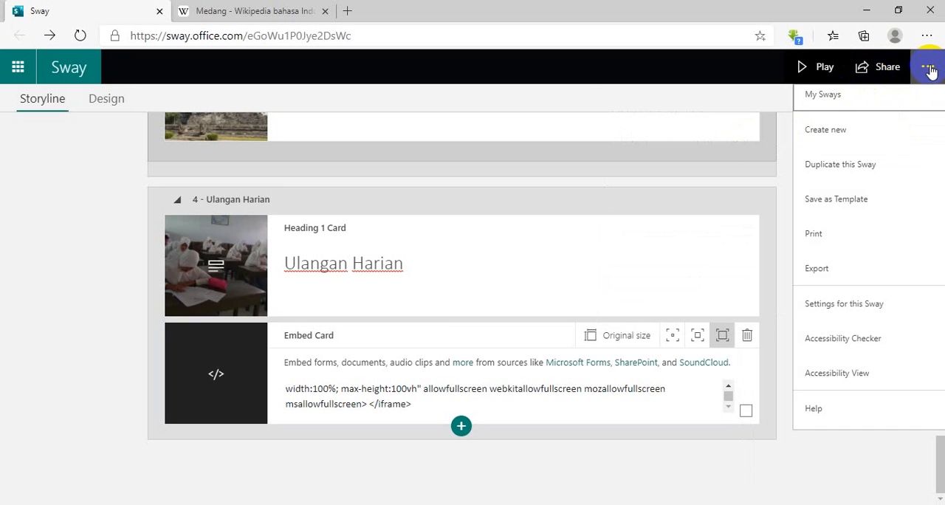
left_click(824, 301)
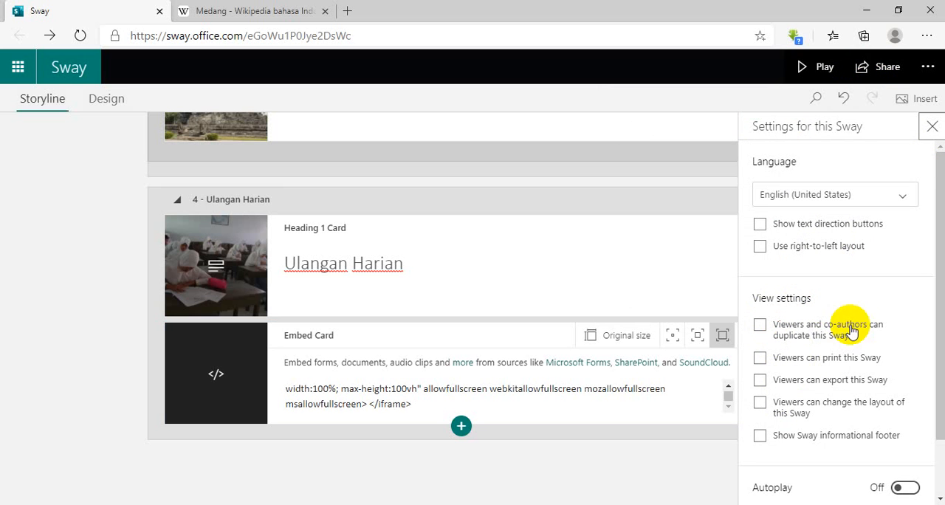
left_click(931, 126)
Share the Sway with anyone with a link instead of only people in the organization.
left_click(924, 68)
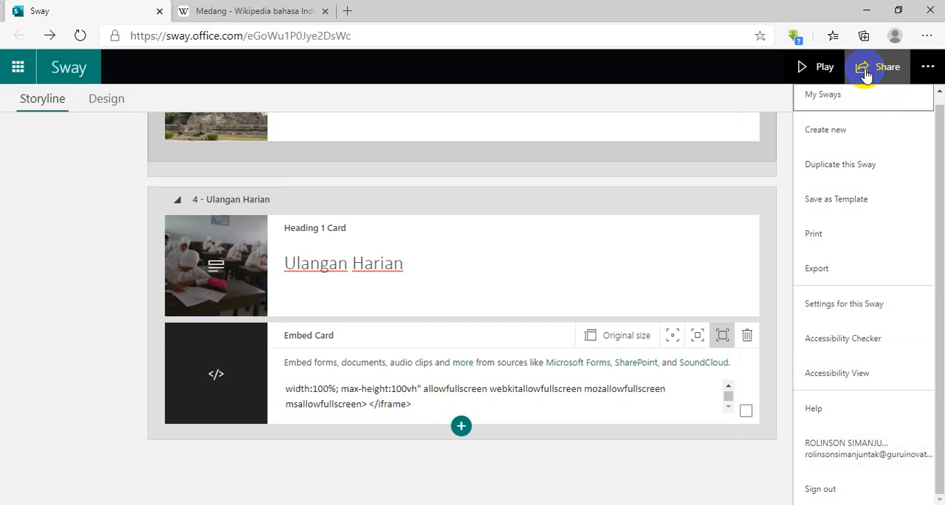
left_click(871, 73)
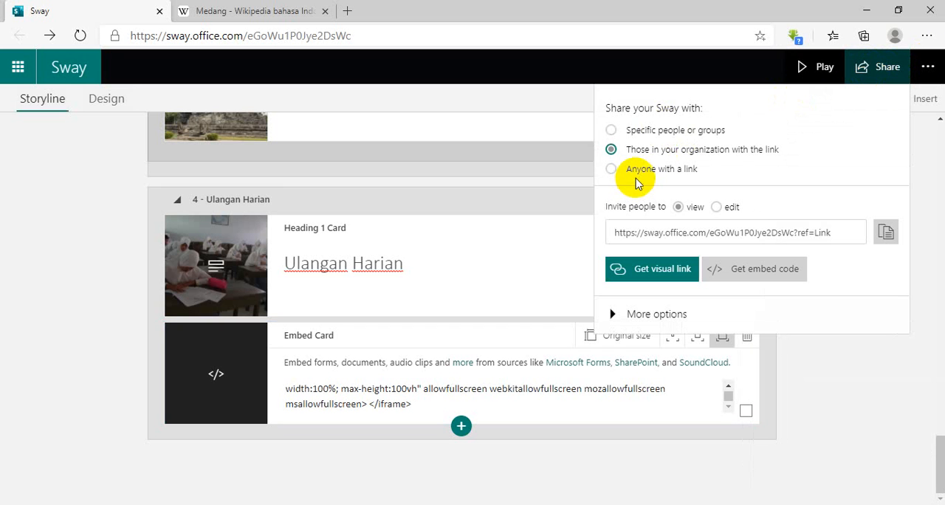
left_click(639, 172)
Review this Sway's settings down to the viewer permissions and autoplay, and close them.
left_click(928, 69)
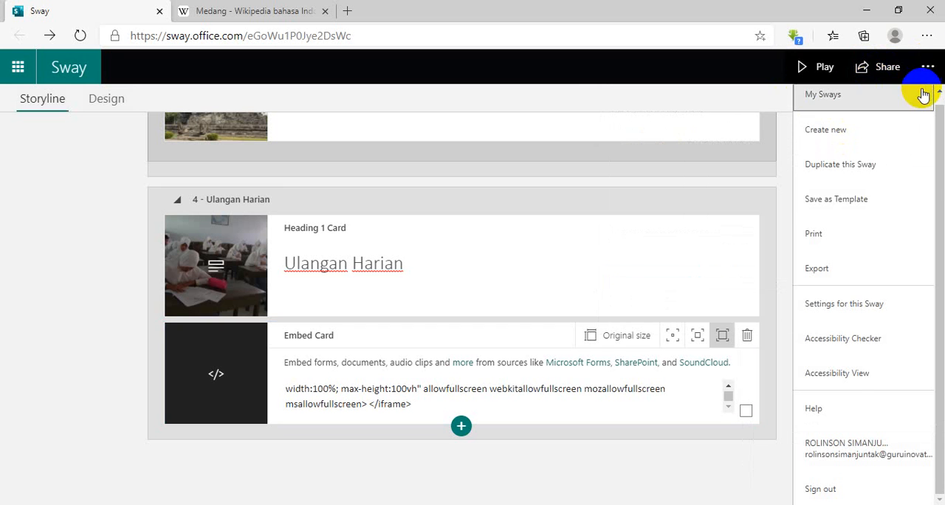
left_click(853, 317)
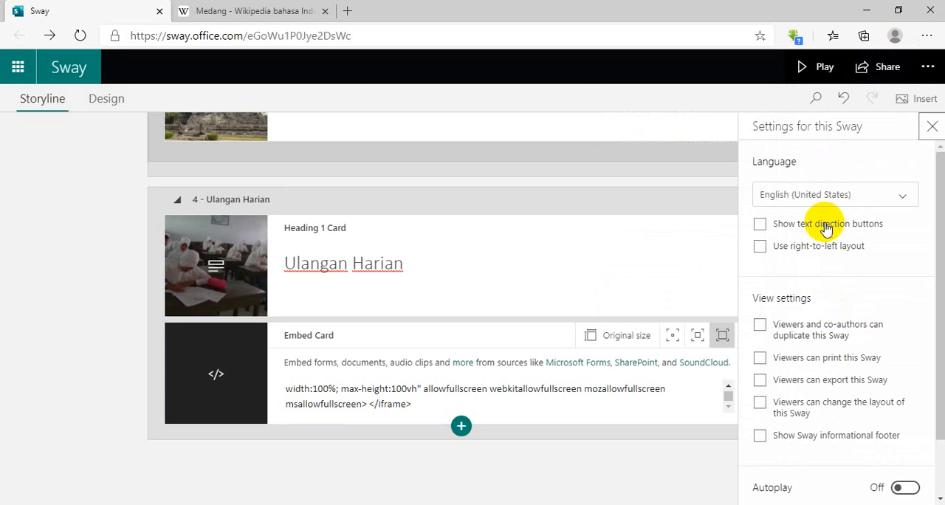
scroll(793, 398, "down", 1)
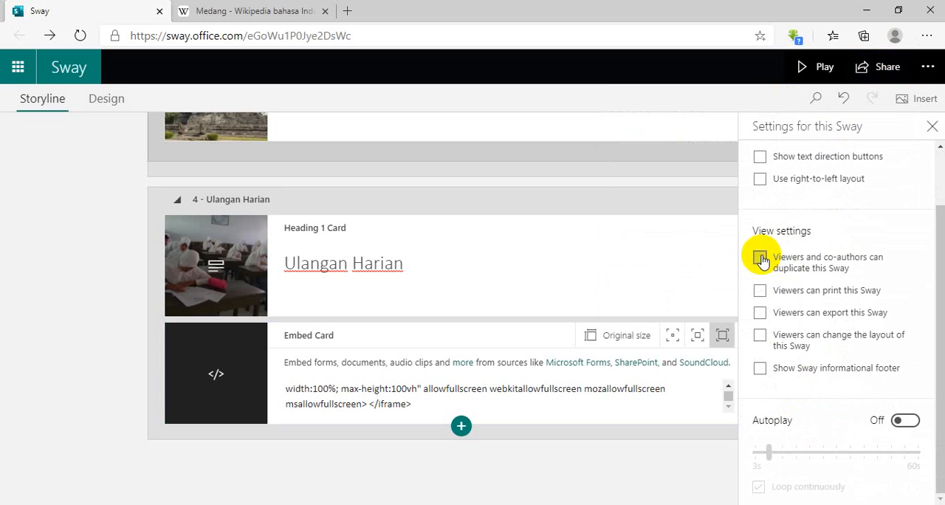
left_click(931, 127)
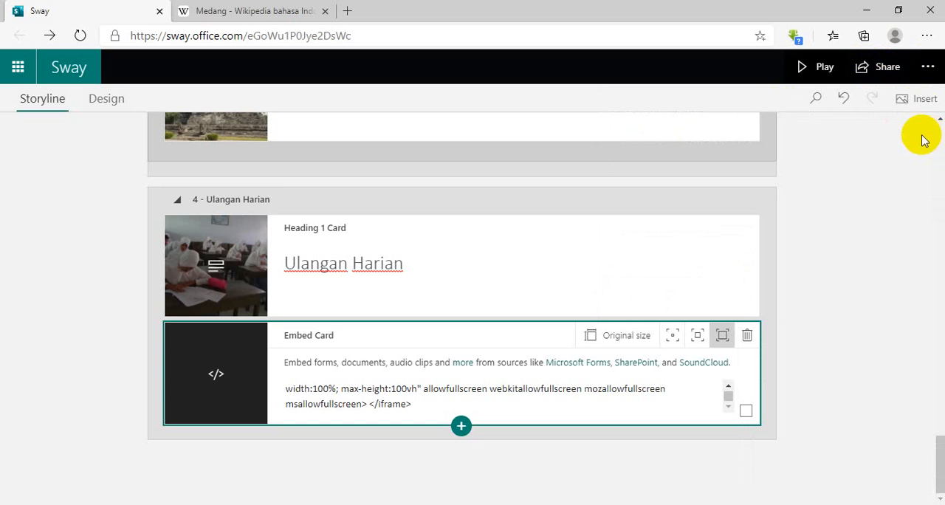
left_click(931, 70)
Show the additional sharing options, compare the edit and view invitations, and copy the view link of the Sway.
left_click(878, 73)
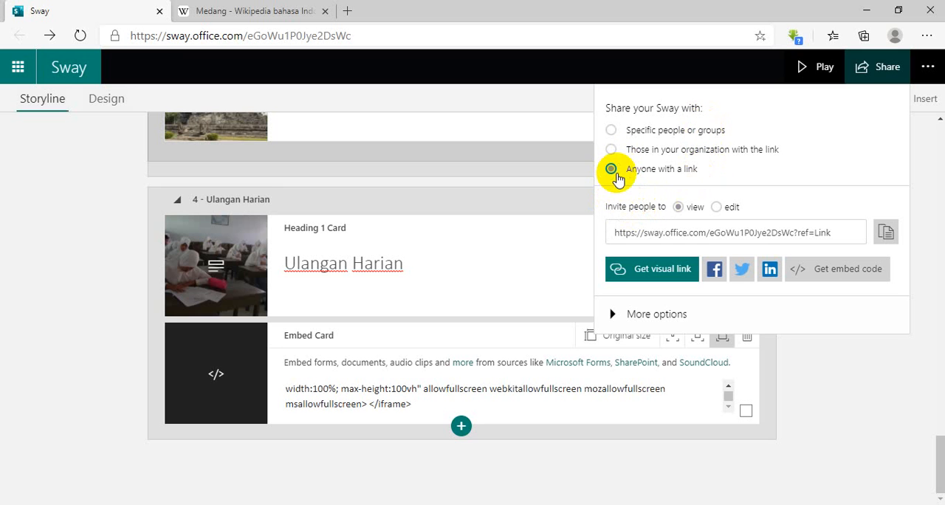
left_click(717, 207)
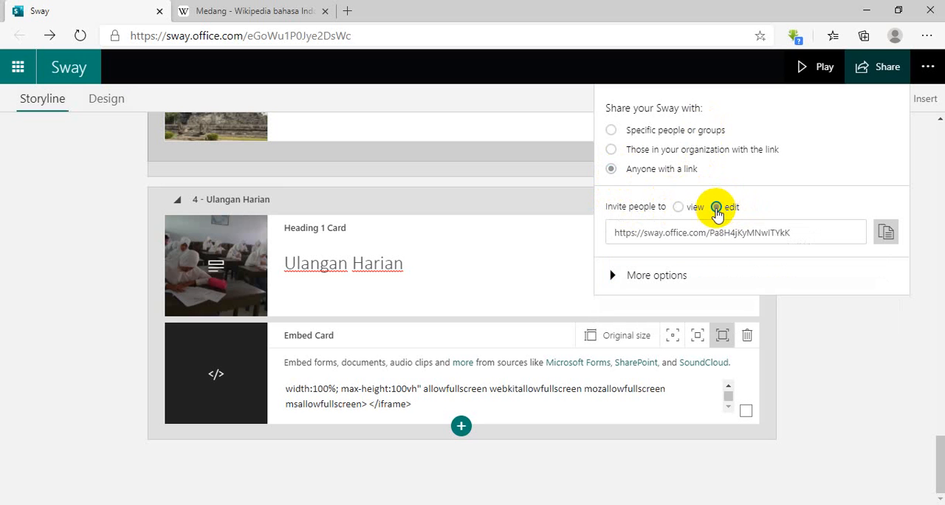
left_click(615, 273)
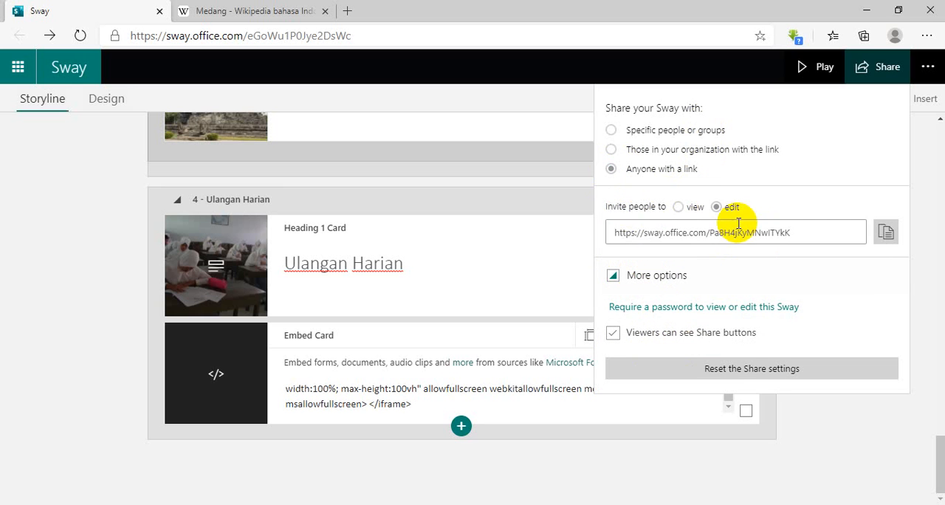
left_click(684, 209)
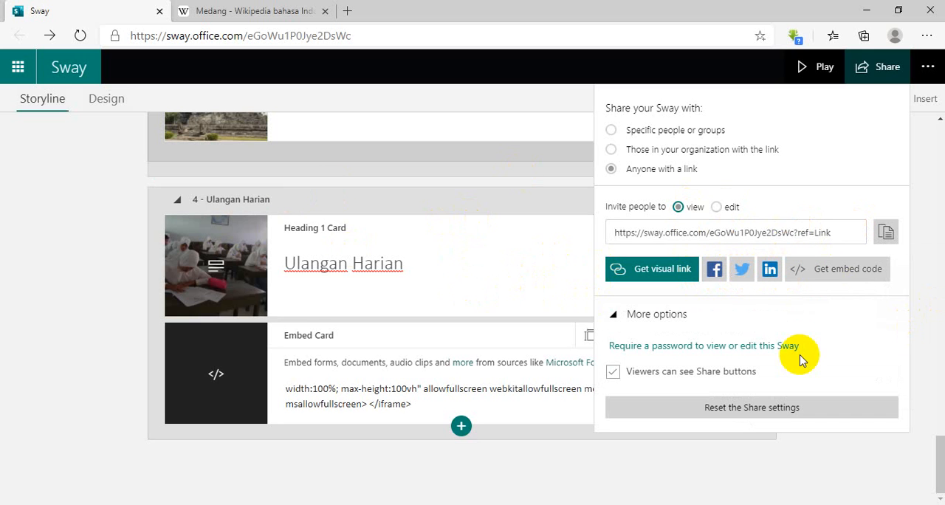
left_click(888, 230)
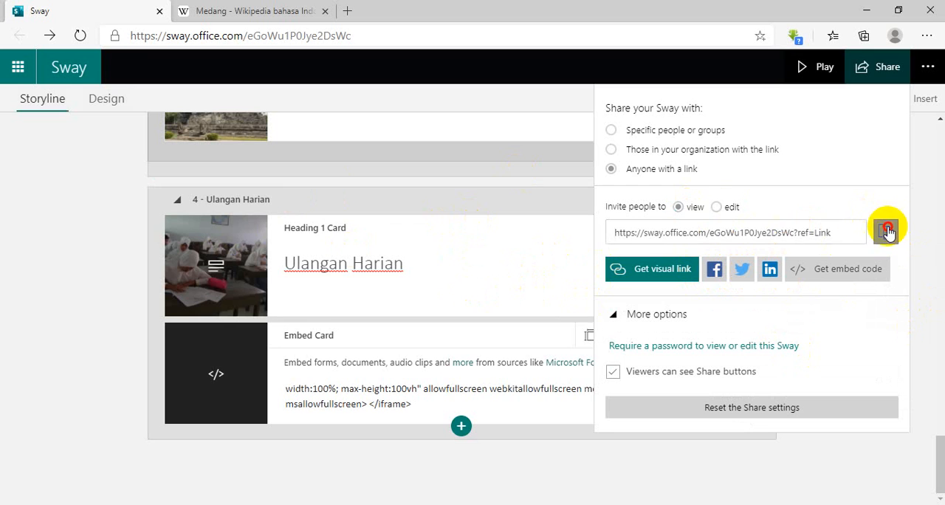
Open s.id in a new browser tab and shorten the copied Sway link there.
left_click(350, 8)
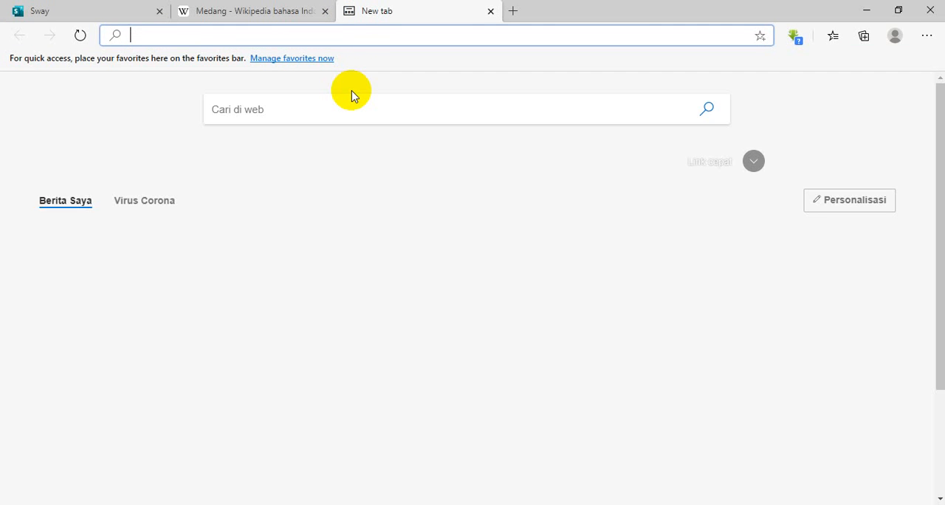
type("s")
key("Delete")
type(".id")
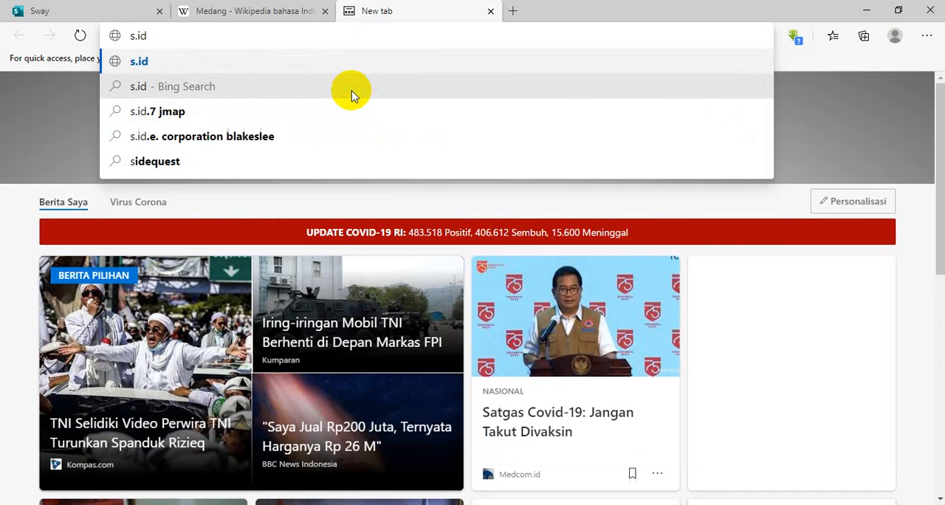
key("Return")
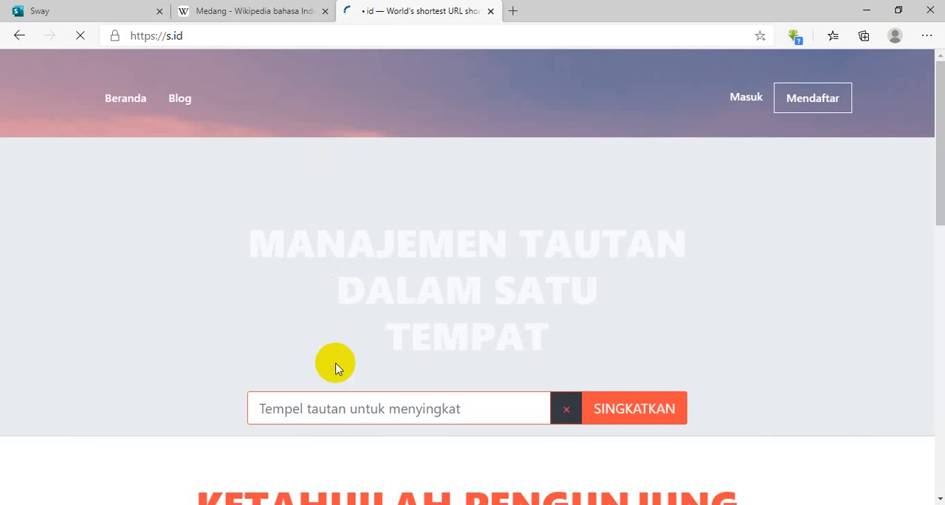
left_click(337, 407)
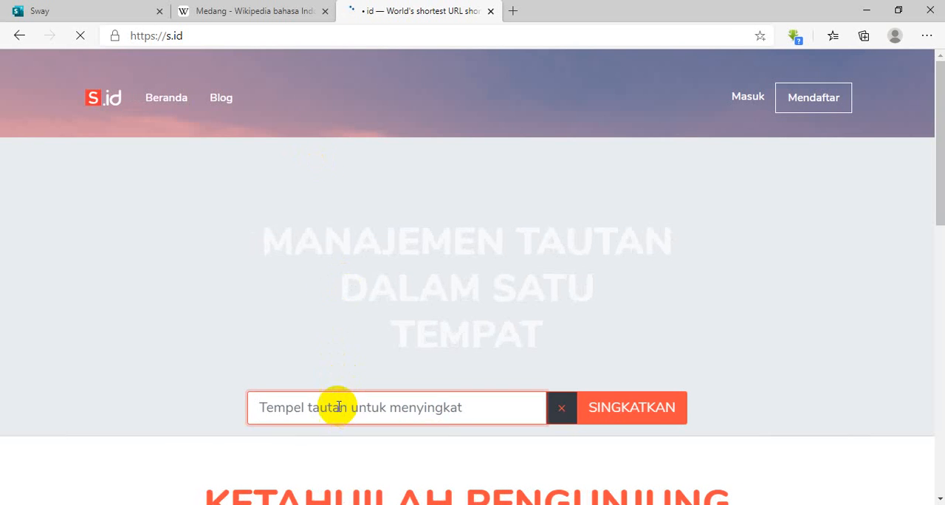
right_click(337, 407)
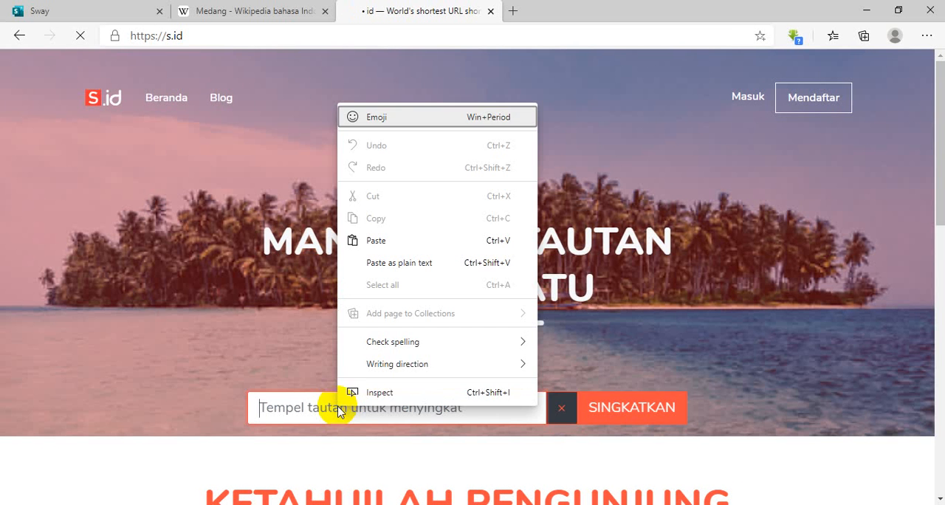
left_click(399, 240)
scroll(591, 332, "down", 3)
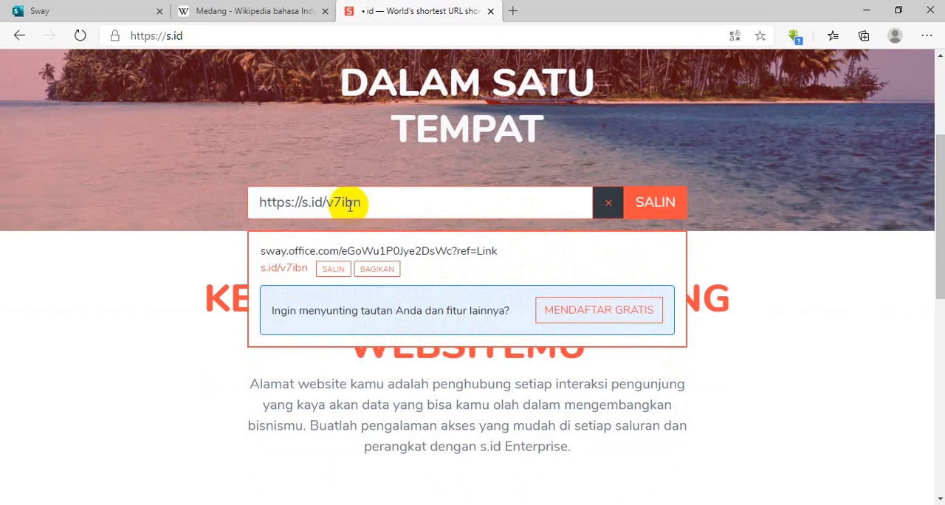
left_click_drag(356, 203, 228, 204)
key("ctrl+c")
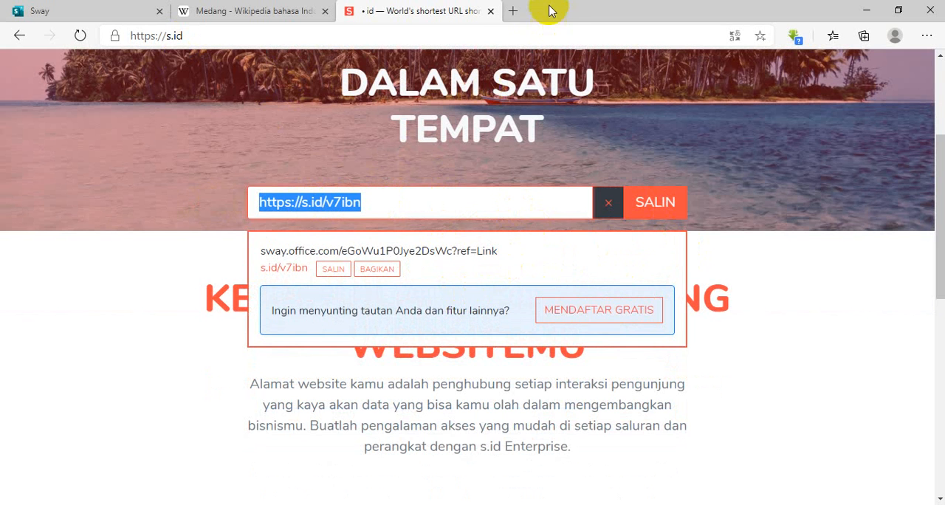
left_click(516, 9)
key("ctrl+v")
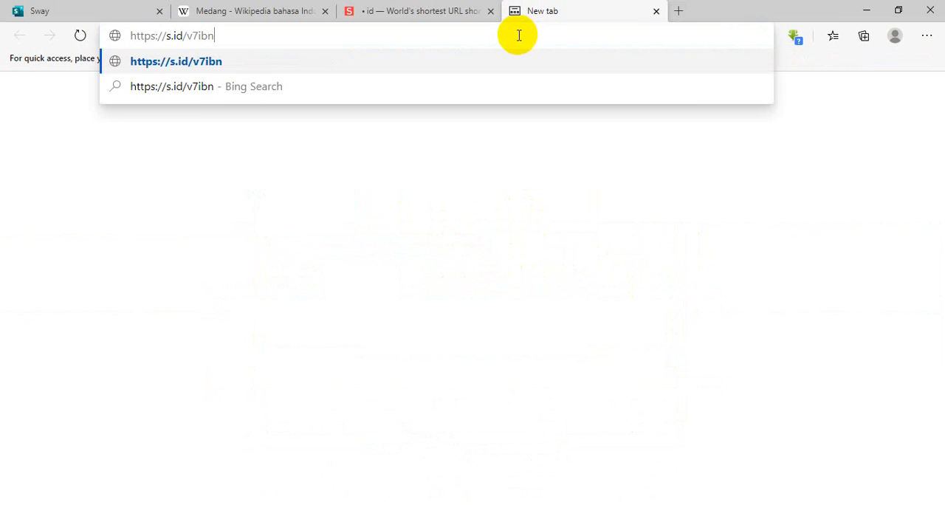
key("Return")
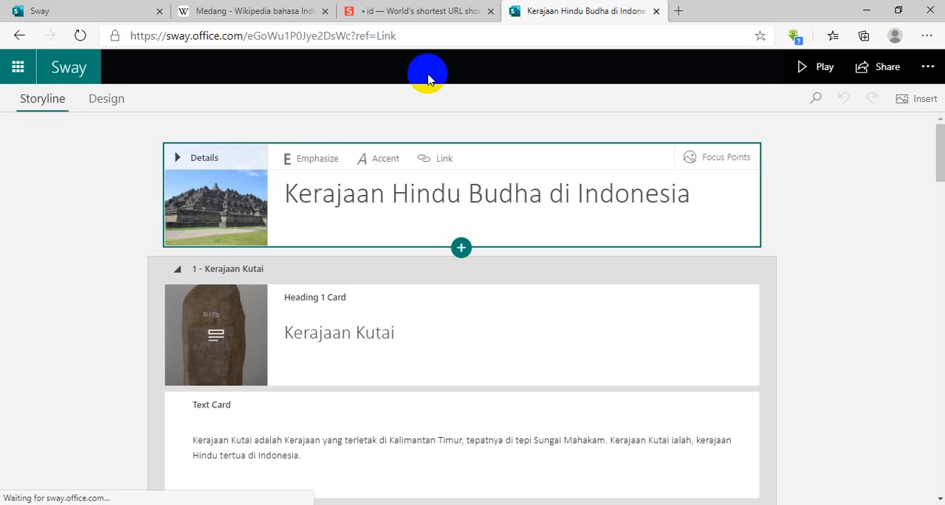
scroll(492, 217, "down", 2)
scroll(503, 212, "up", 1)
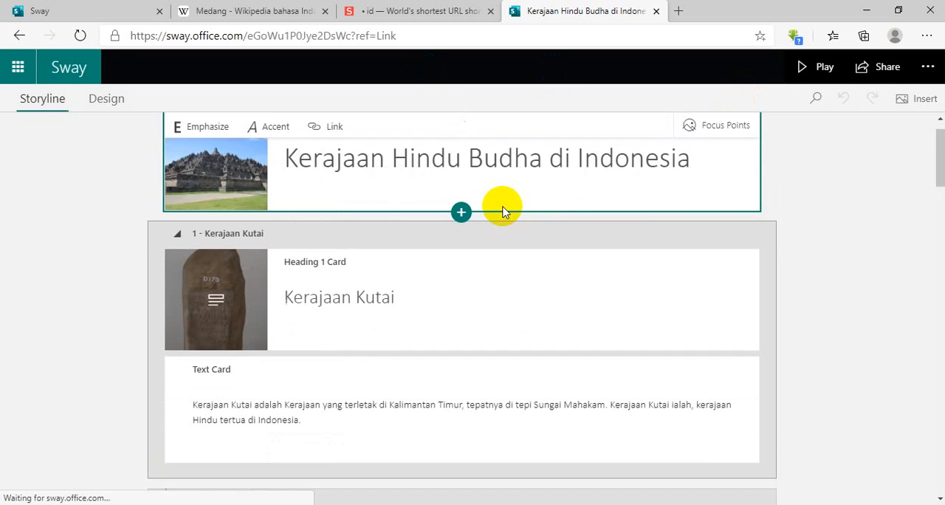
scroll(502, 212, "up", 1)
left_click(926, 66)
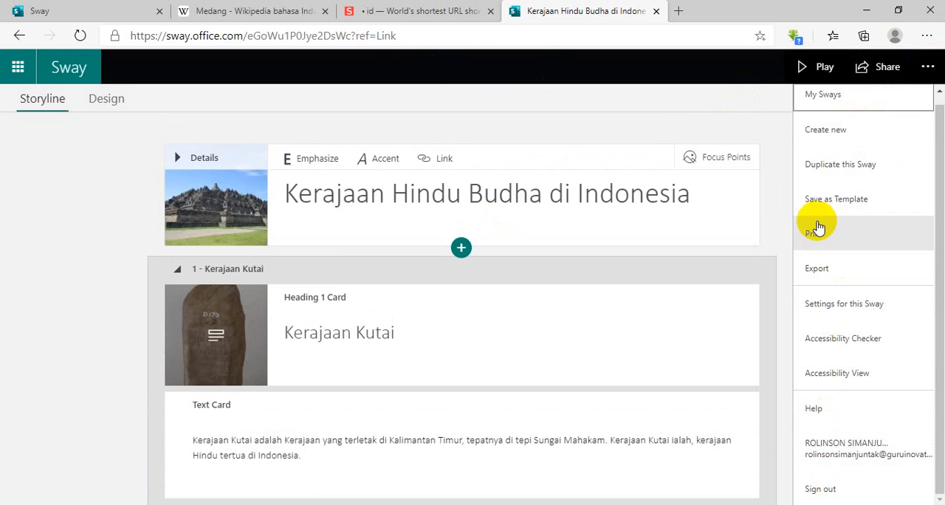
Return to the original Sway tab and look over the temple image group in the storyline.
left_click(118, 9)
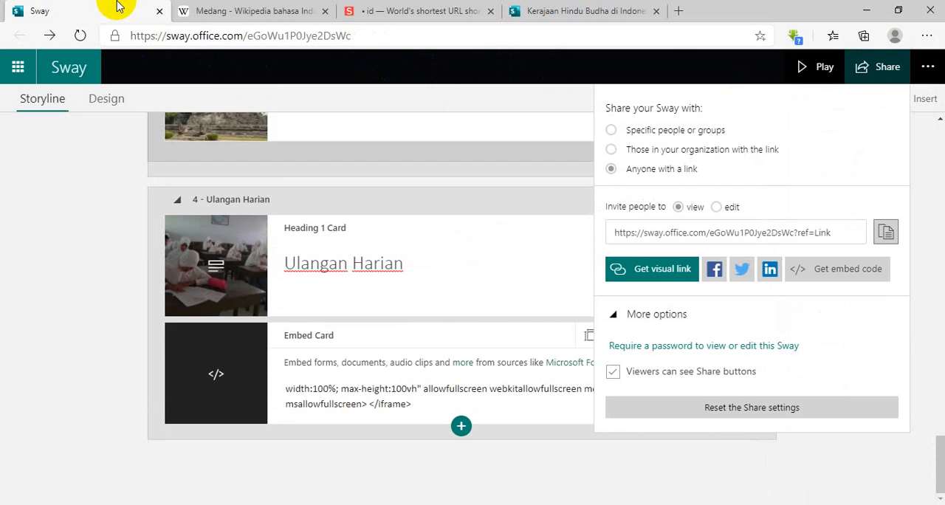
scroll(177, 110, "up", 5)
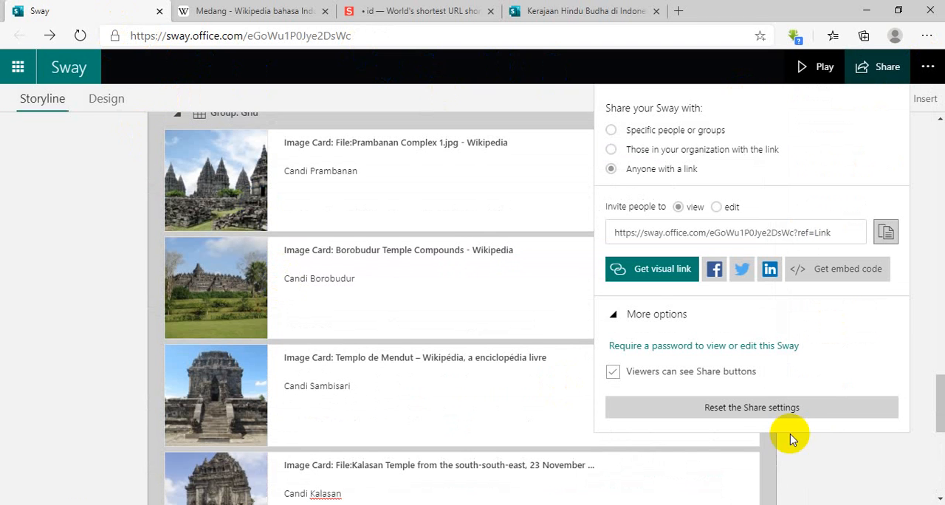
left_click(806, 504)
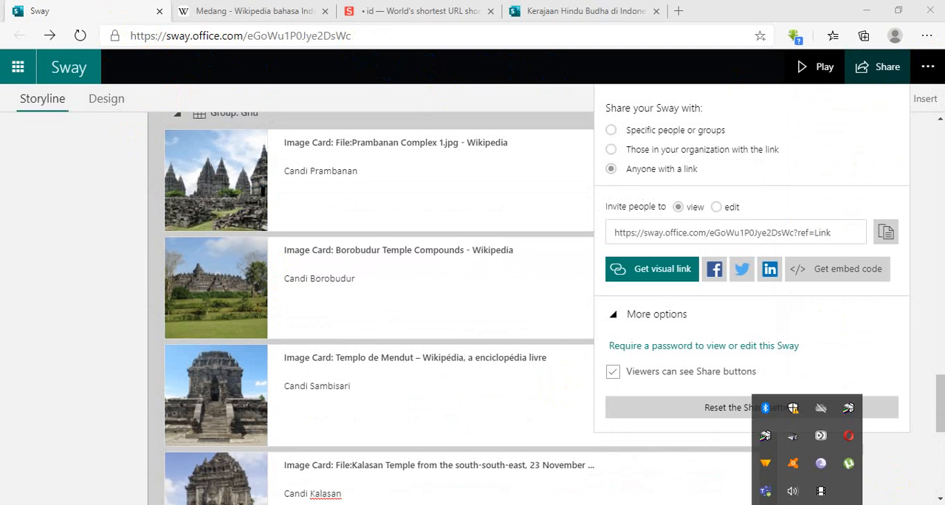